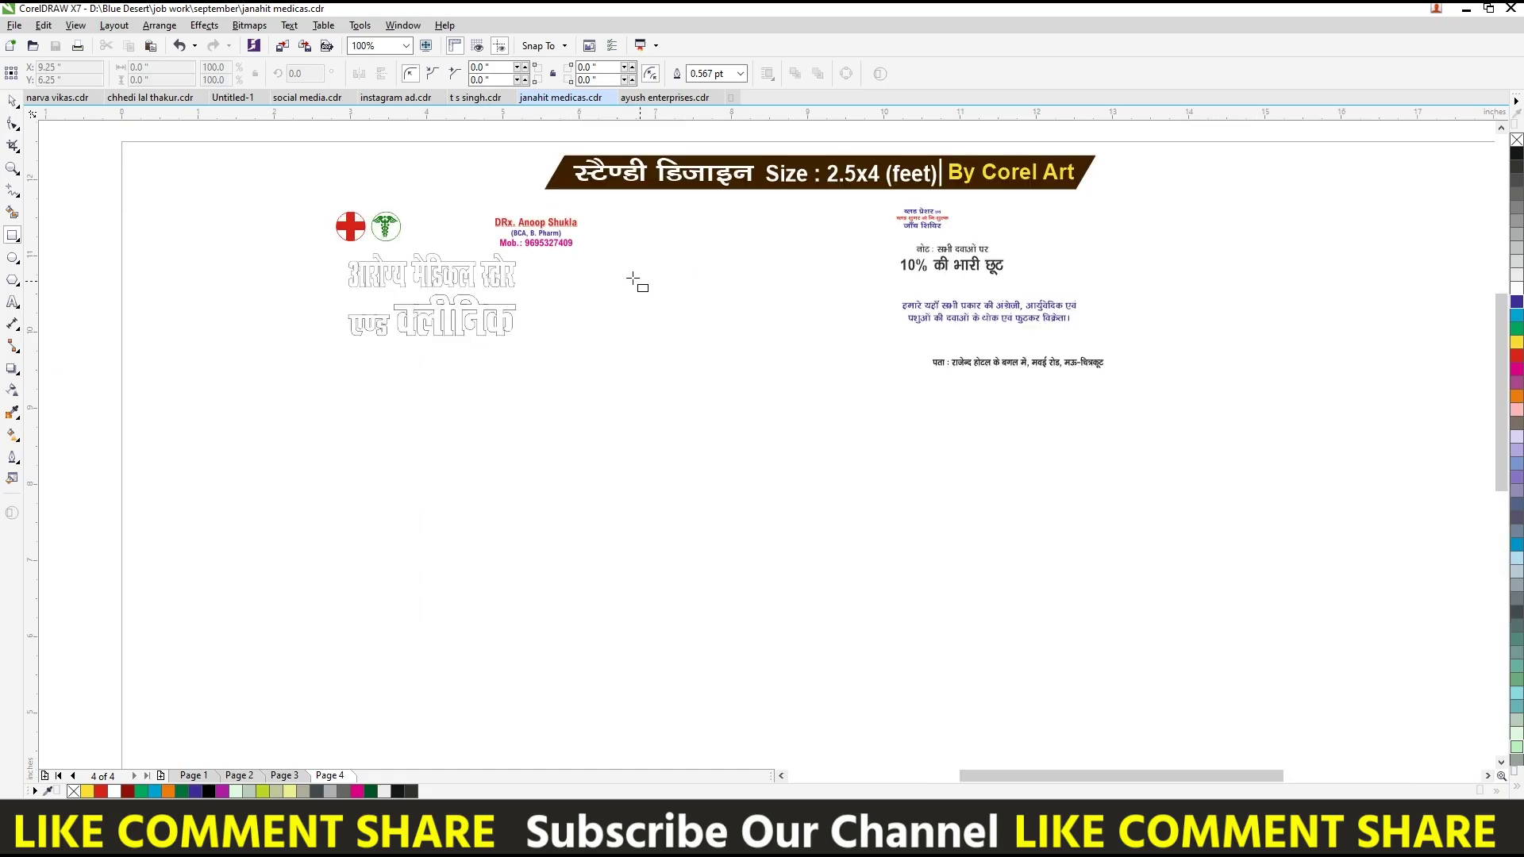
Step: Drag out a tall 2.583 × 3.5 in rectangle in the middle of the standee page
{"action": "left_click_drag", "start_coordinate": [610, 256], "coordinate": [807, 523]}
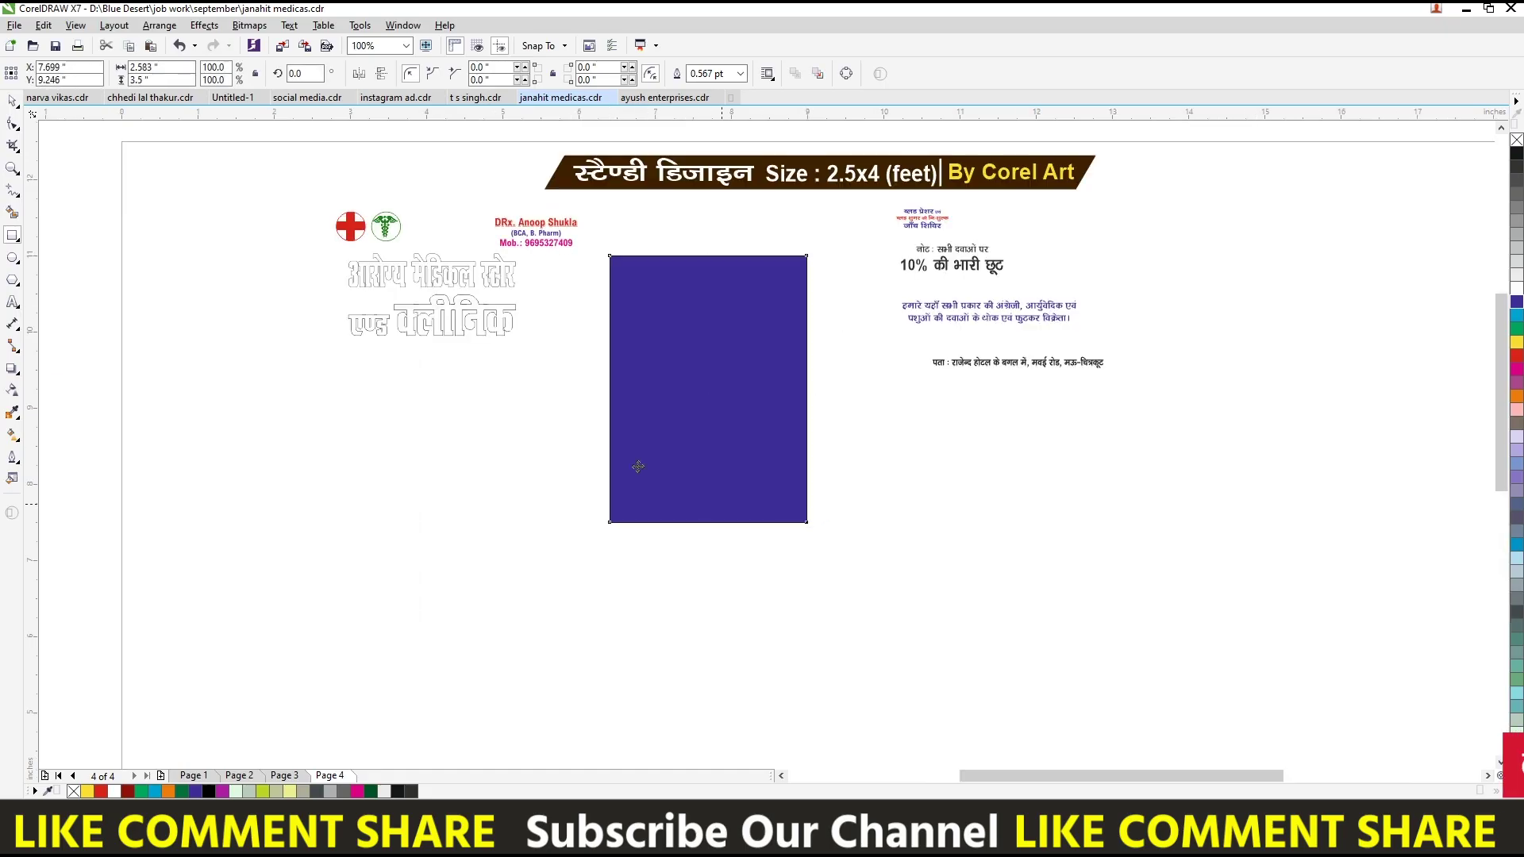
Step: Fill the new rectangle white and size it to 2.5 × 4.0 inches
{"action": "key", "text": "space"}
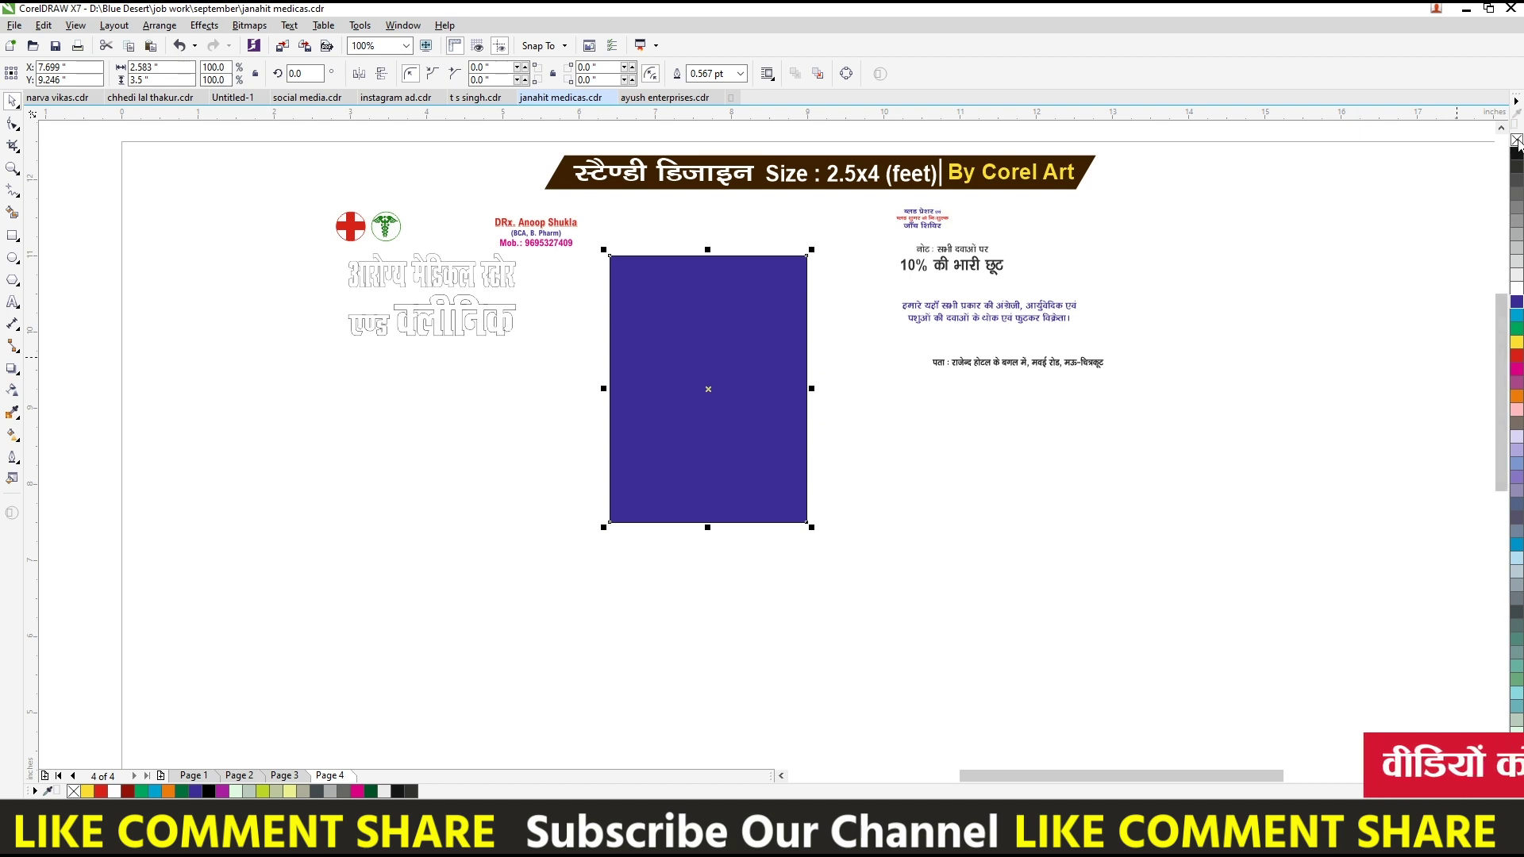
{"action": "left_click", "coordinate": [1516, 290]}
{"action": "left_click", "coordinate": [155, 67]}
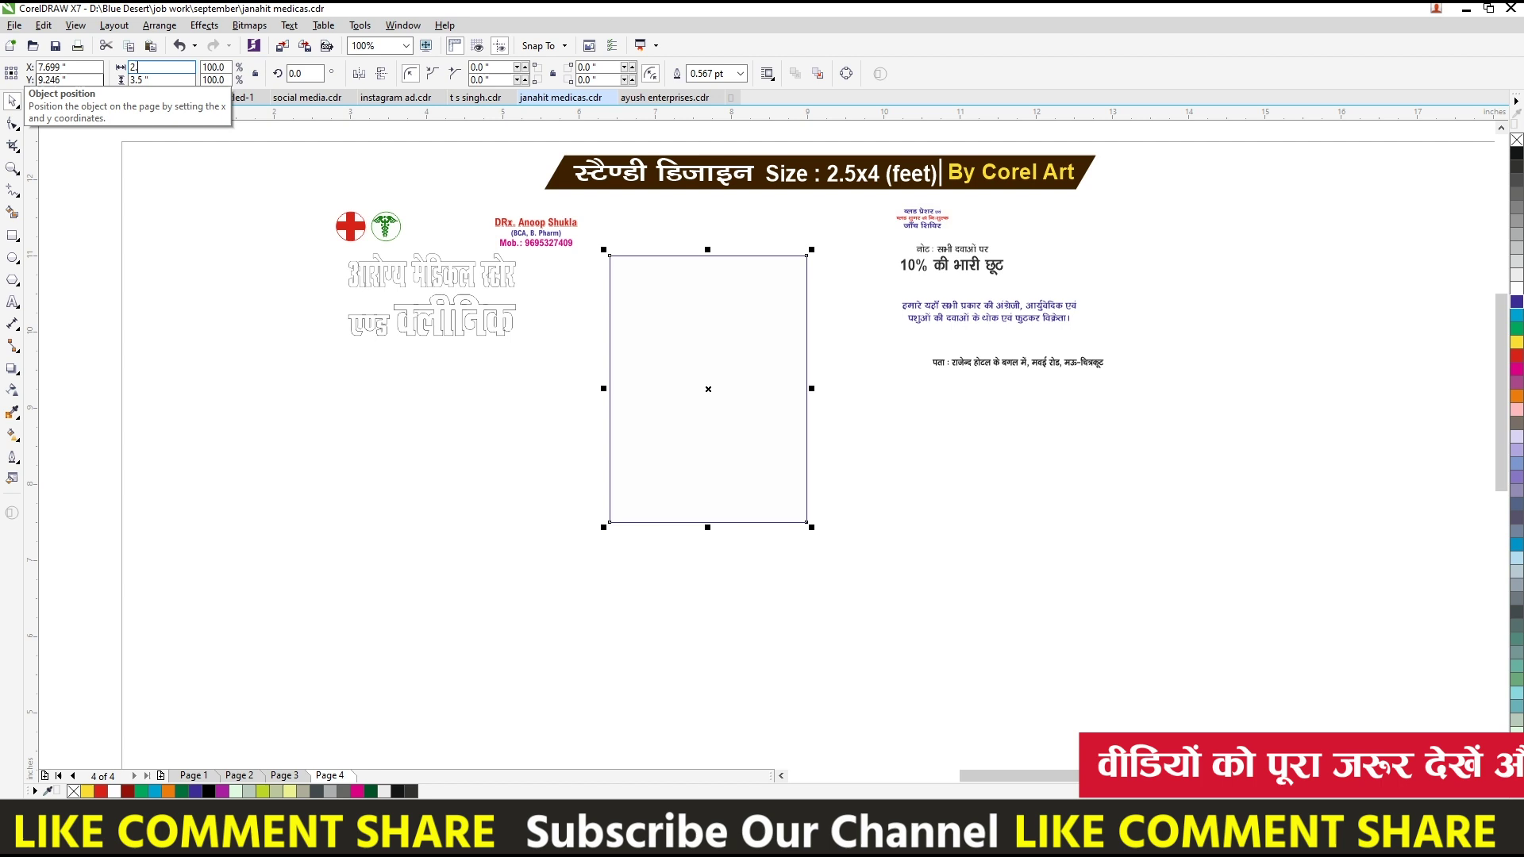
{"action": "type", "text": ".54"}
{"action": "key", "text": "Return"}
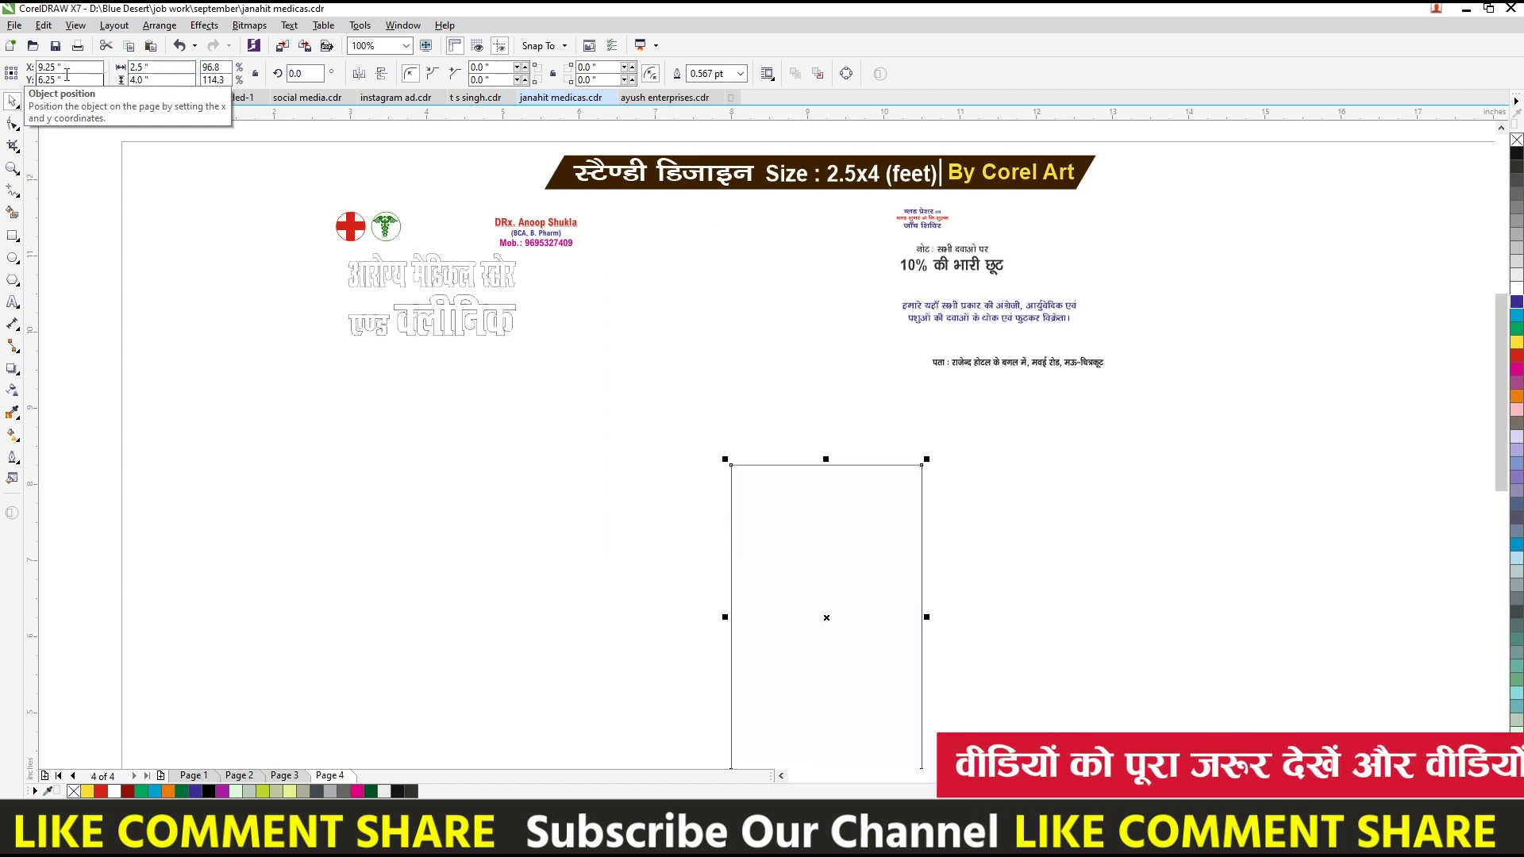
Step: Move the offer text and logo-title group beside the panel, and the header banner above it
{"action": "left_click", "coordinate": [973, 313]}
{"action": "mouse_move", "coordinate": [1221, 391]}
{"action": "left_mouse_down"}
{"action": "mouse_move", "coordinate": [947, 189]}
{"action": "mouse_move", "coordinate": [1001, 518]}
{"action": "left_mouse_up"}
{"action": "left_click_drag", "start_coordinate": [249, 391], "coordinate": [641, 176]}
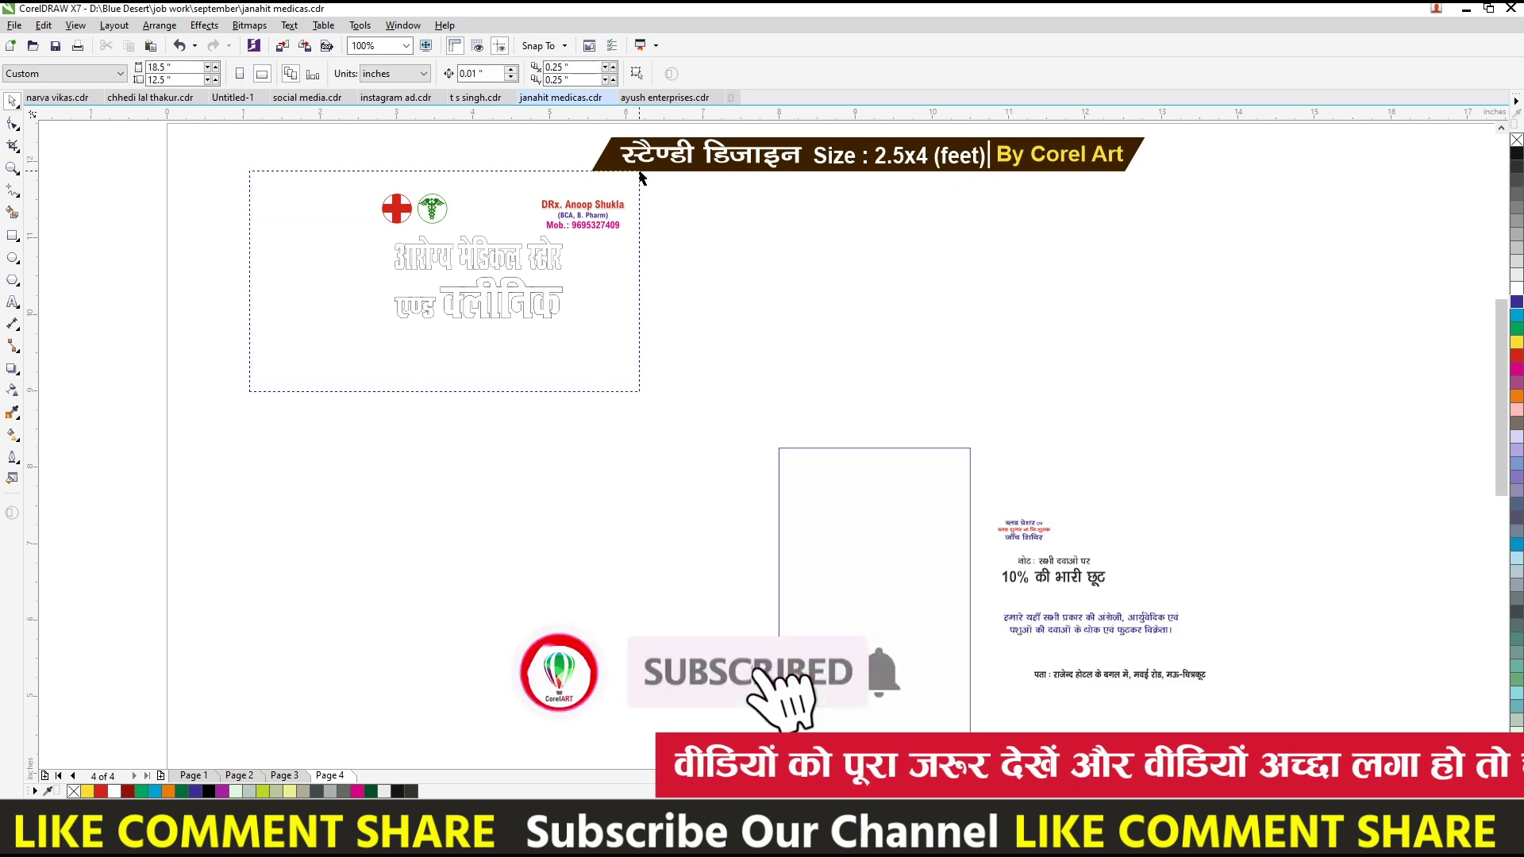
{"action": "left_click_drag", "start_coordinate": [476, 277], "coordinate": [580, 640]}
{"action": "left_click", "coordinate": [770, 154]}
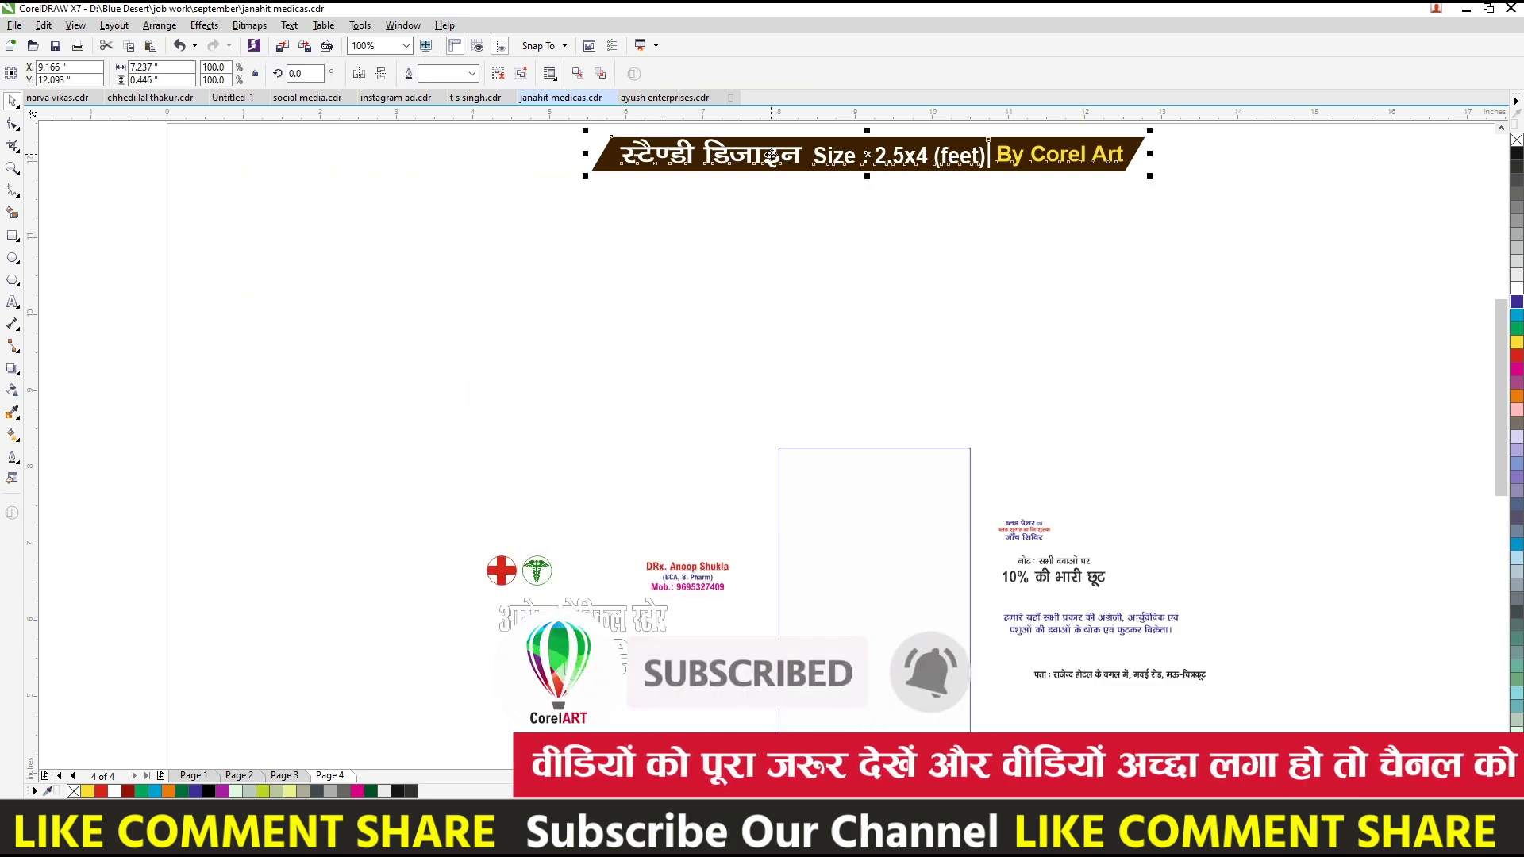
{"action": "left_click_drag", "start_coordinate": [770, 155], "coordinate": [820, 402]}
{"action": "key", "text": "F4"}
{"action": "left_click", "coordinate": [483, 341]}
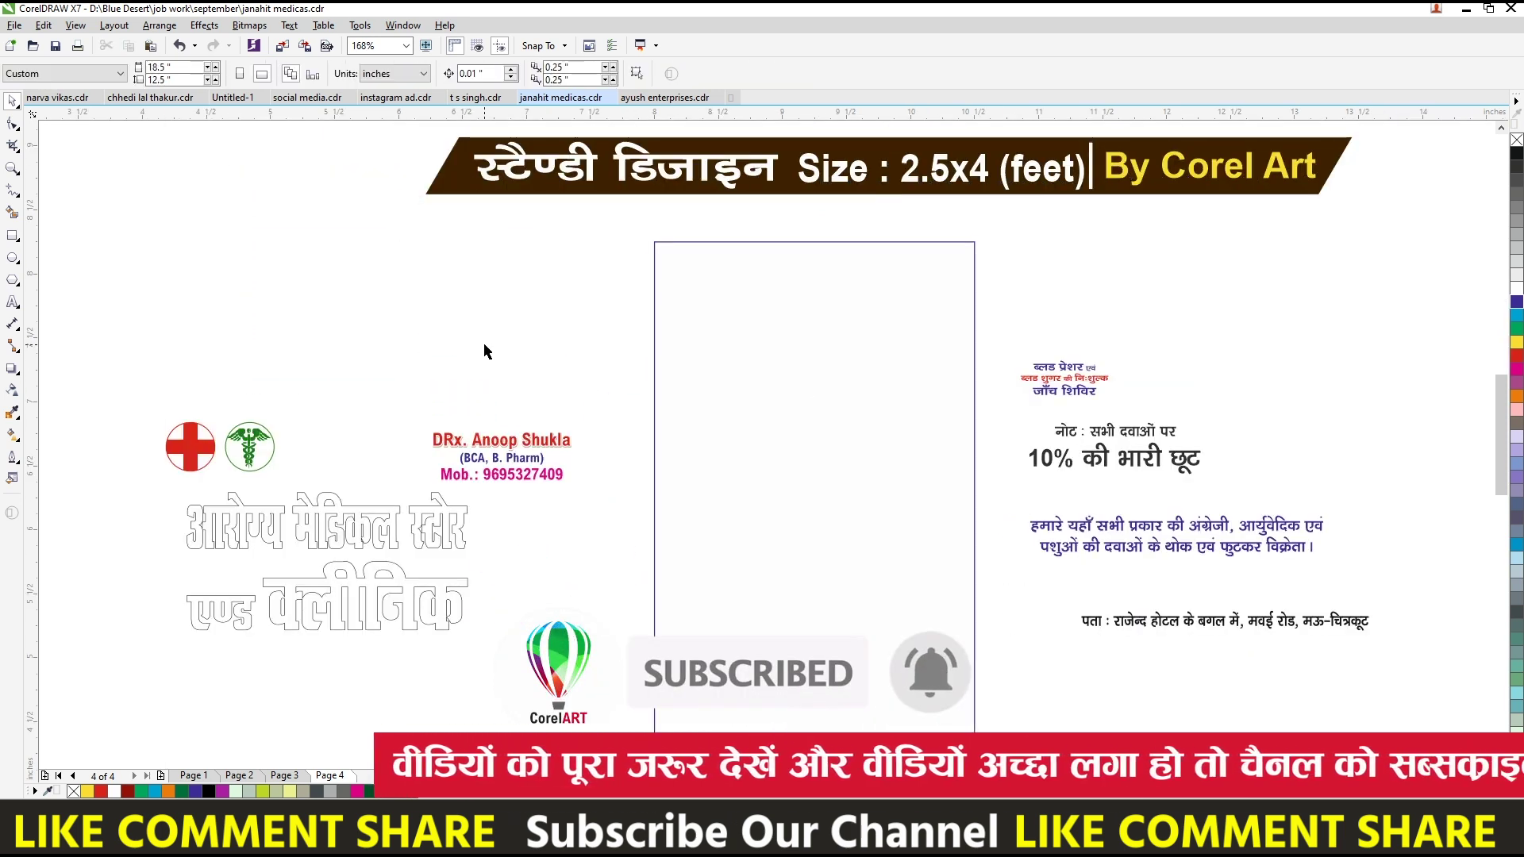
Step: Fill the panel rectangle red
{"action": "left_click", "coordinate": [905, 290]}
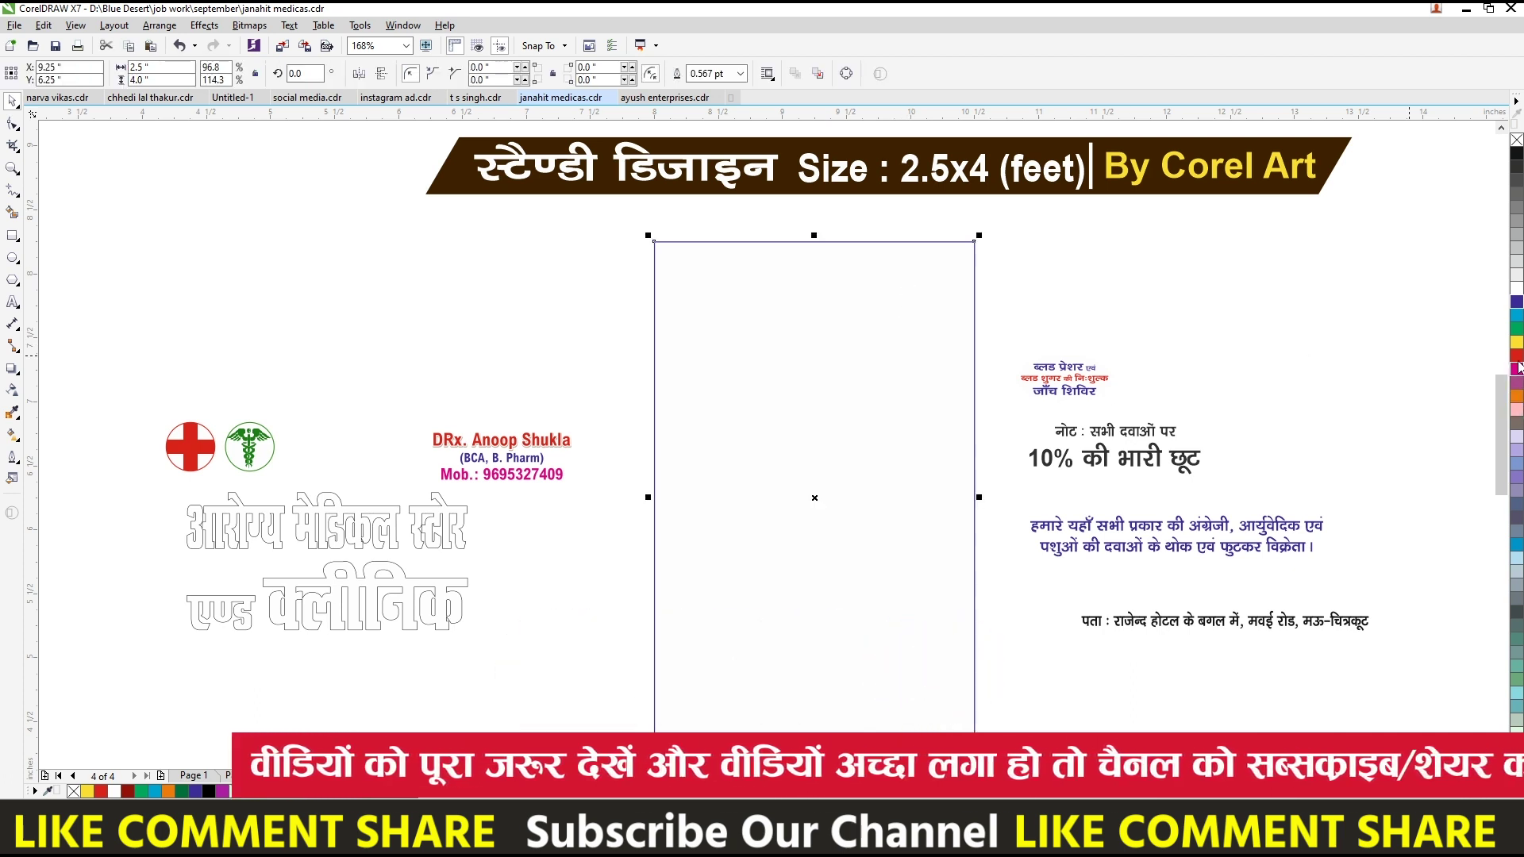
{"action": "left_click", "coordinate": [1516, 355]}
{"action": "left_click", "coordinate": [357, 276]}
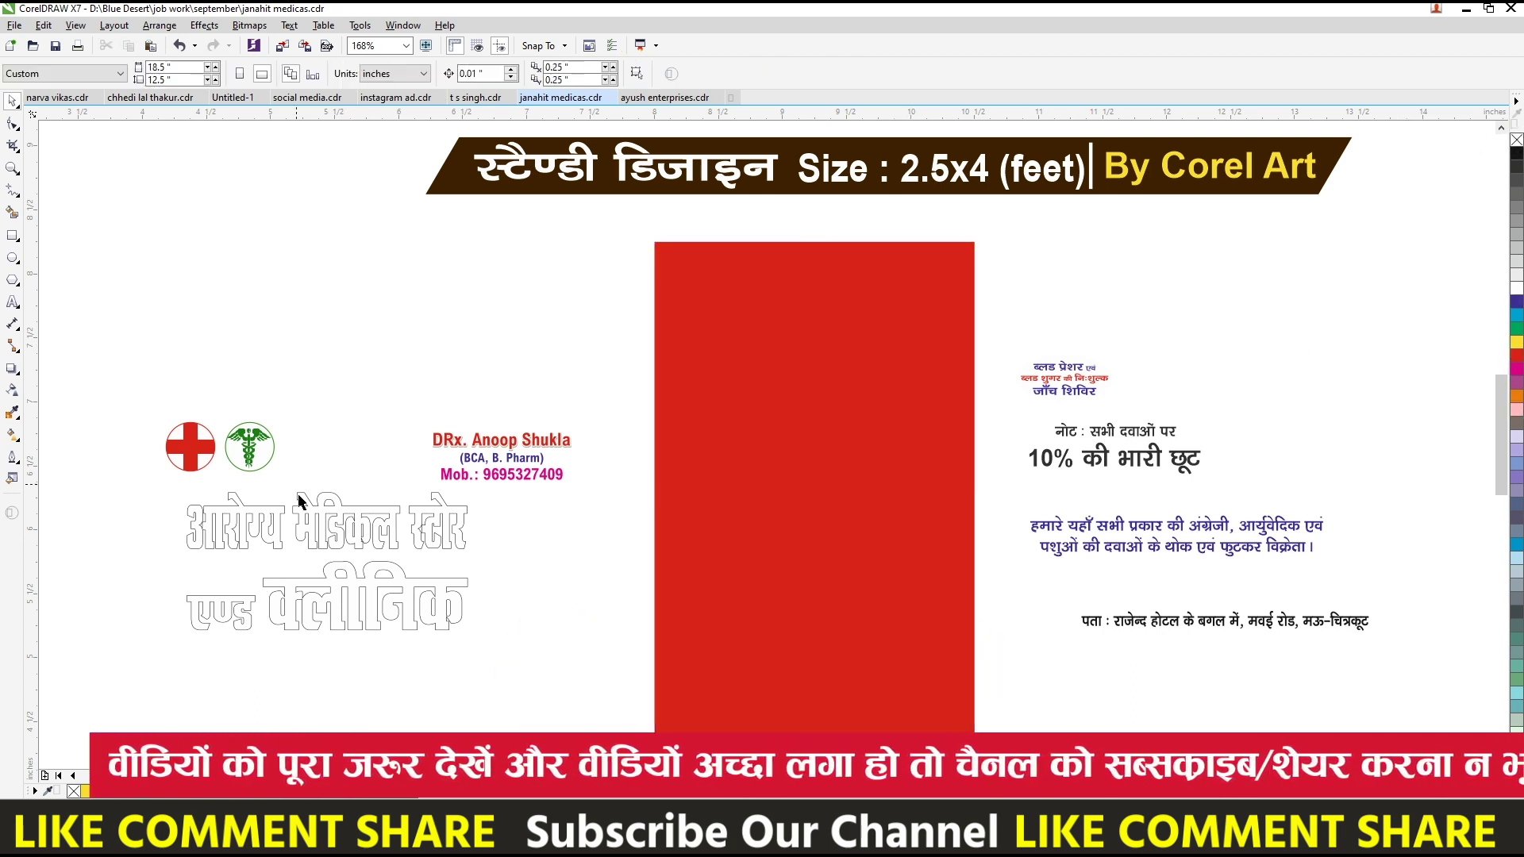
{"action": "left_click", "coordinate": [364, 521]}
{"action": "left_click", "coordinate": [389, 583], "text": "shift"}
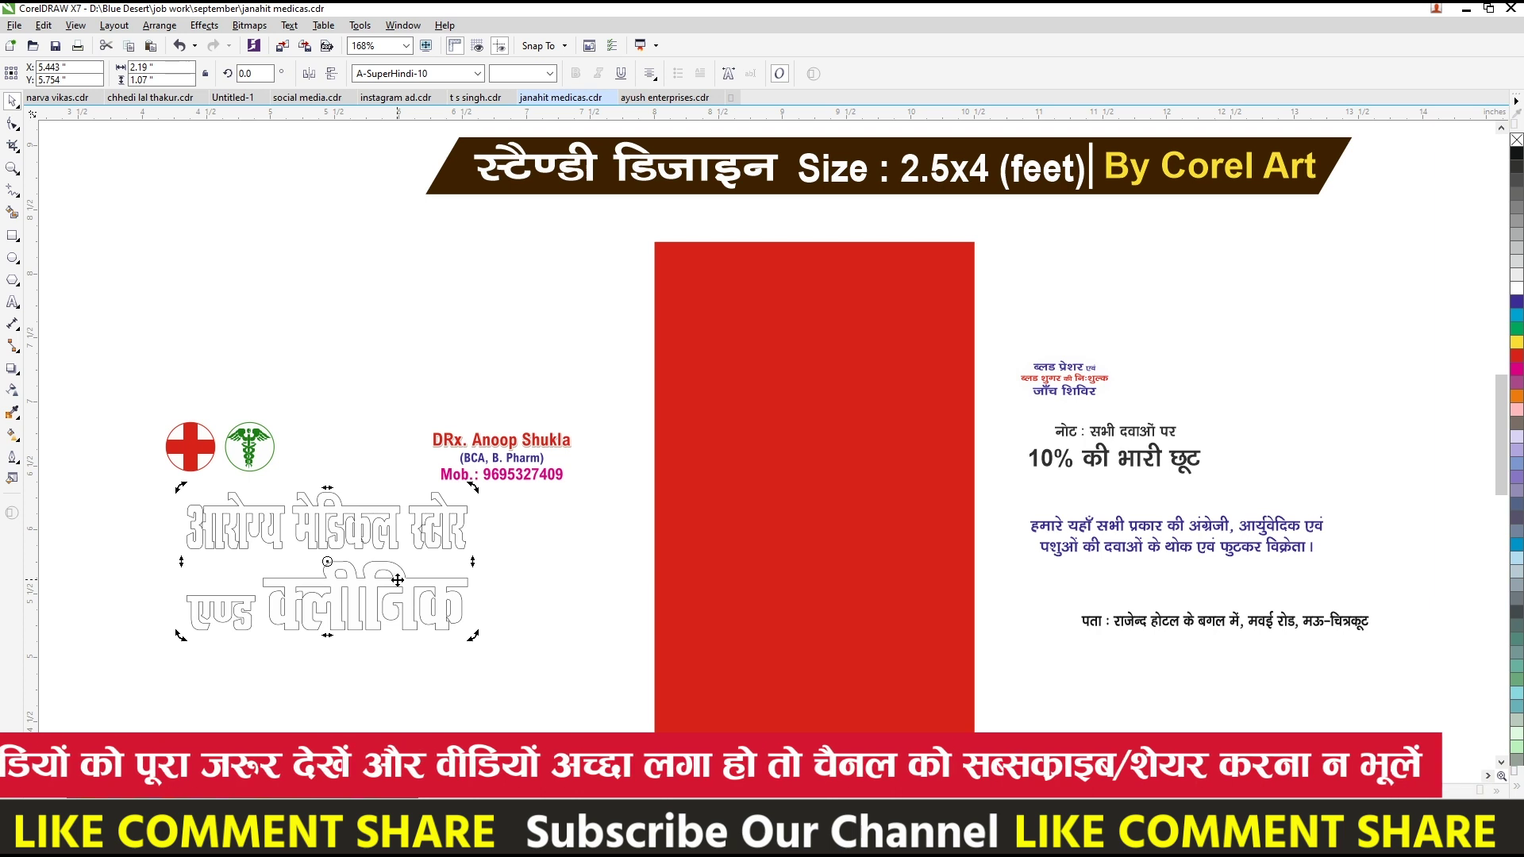
Step: Move the white clinic title onto the red panel and centre it there
{"action": "left_click_drag", "start_coordinate": [396, 580], "coordinate": [878, 499]}
{"action": "left_click", "coordinate": [879, 500]}
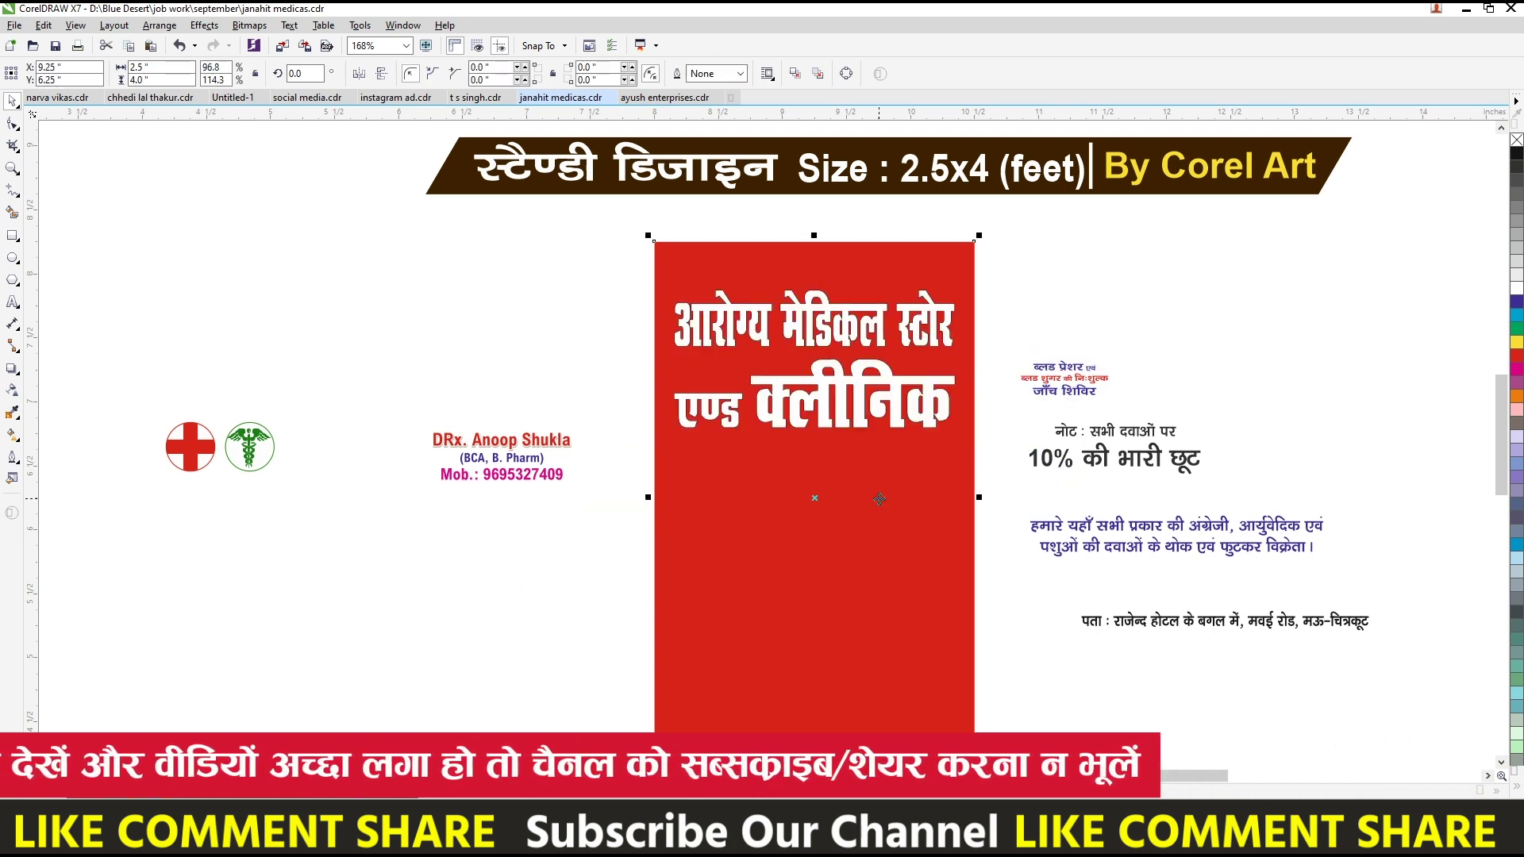
{"action": "left_click", "coordinate": [812, 385]}
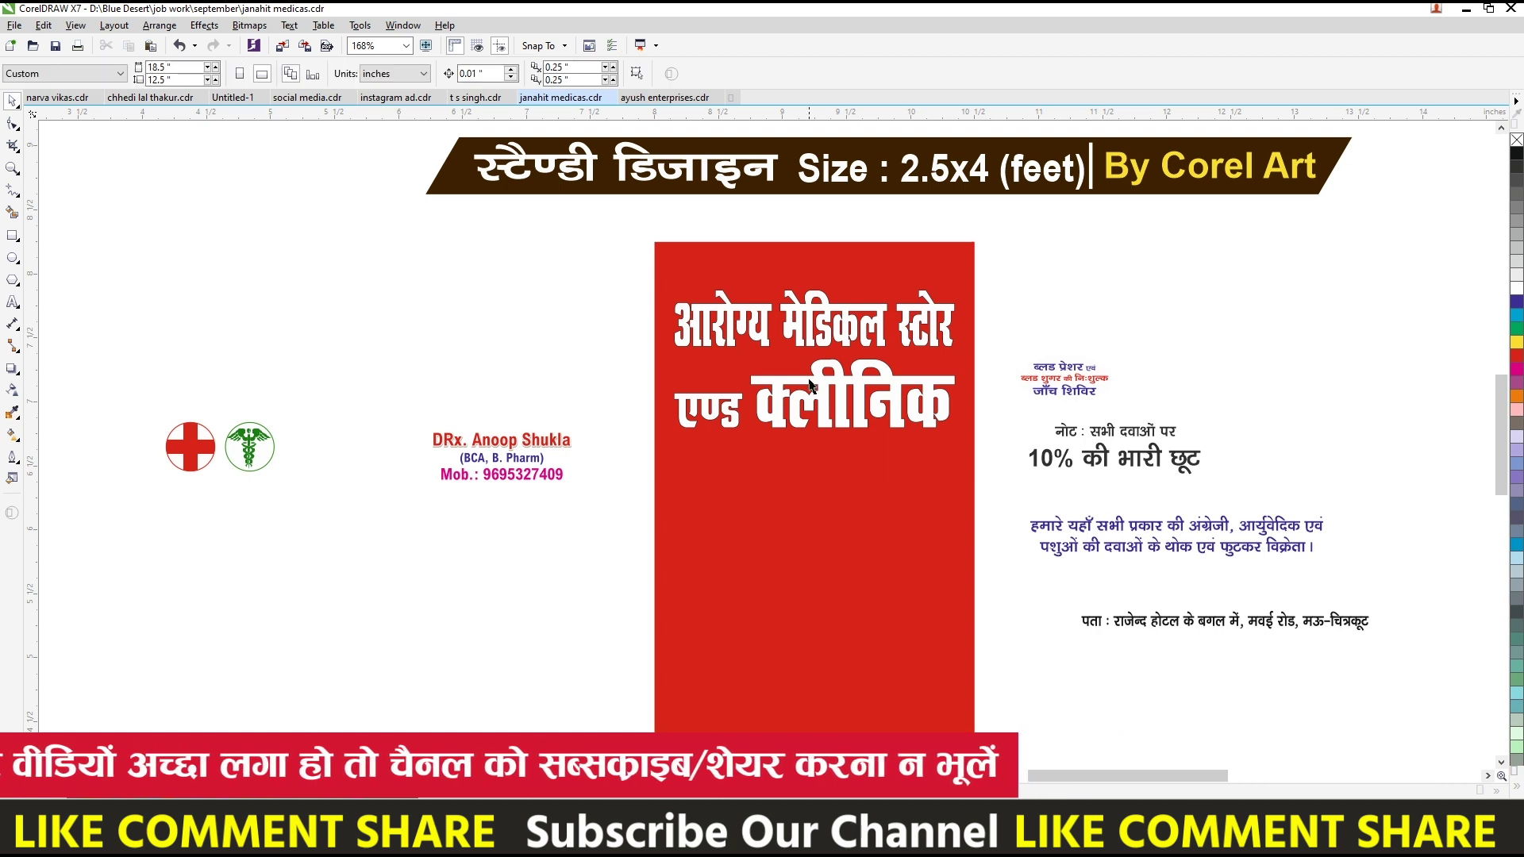
{"action": "left_click", "coordinate": [1511, 159]}
{"action": "key", "text": "ctrl+z"}
{"action": "key", "text": "ctrl+z"}
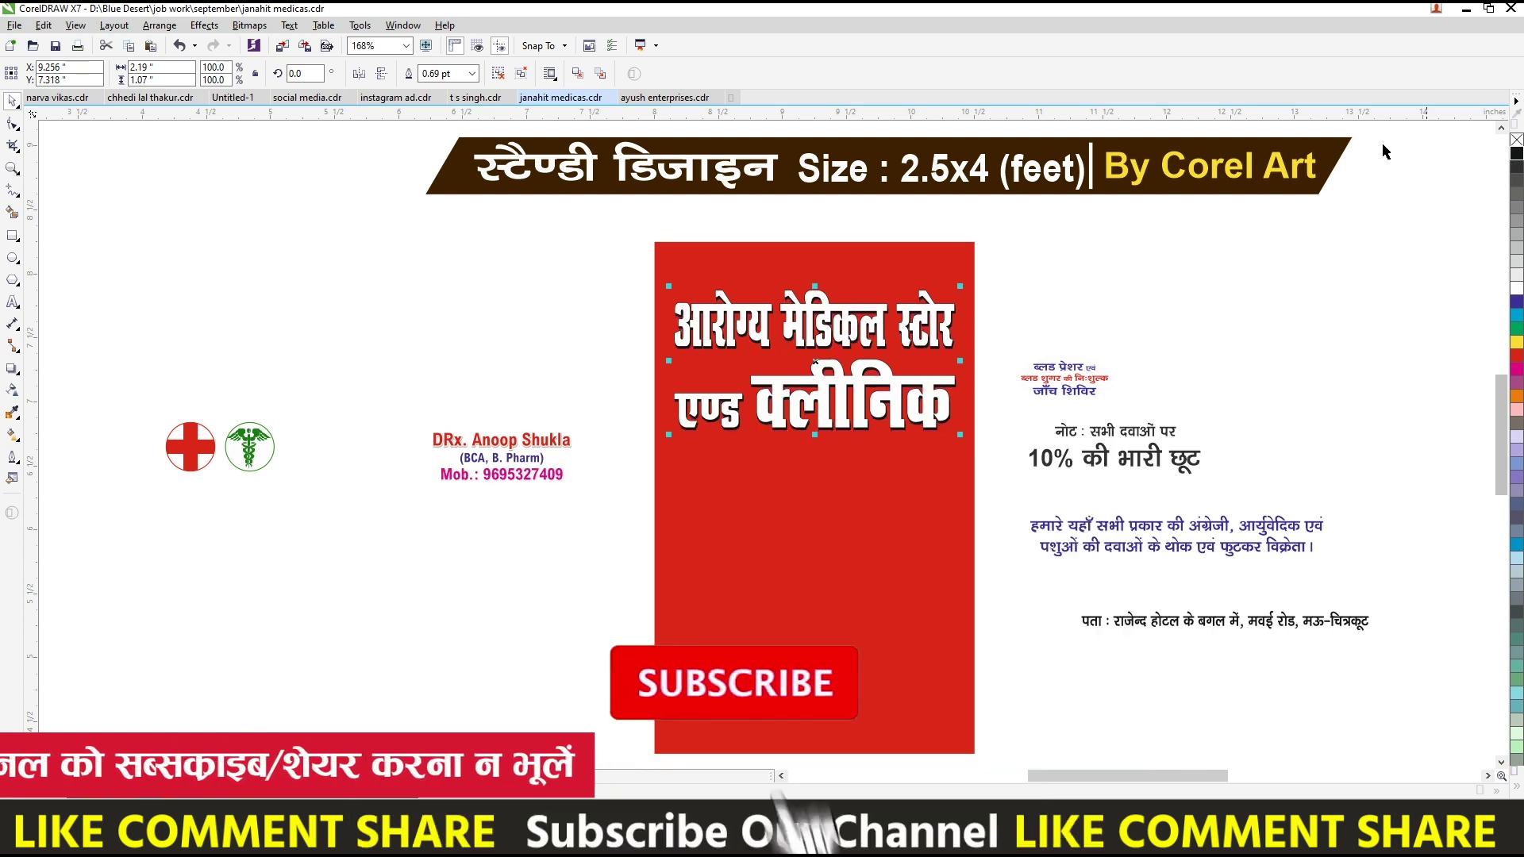
{"action": "left_click_drag", "start_coordinate": [565, 263], "coordinate": [967, 508]}
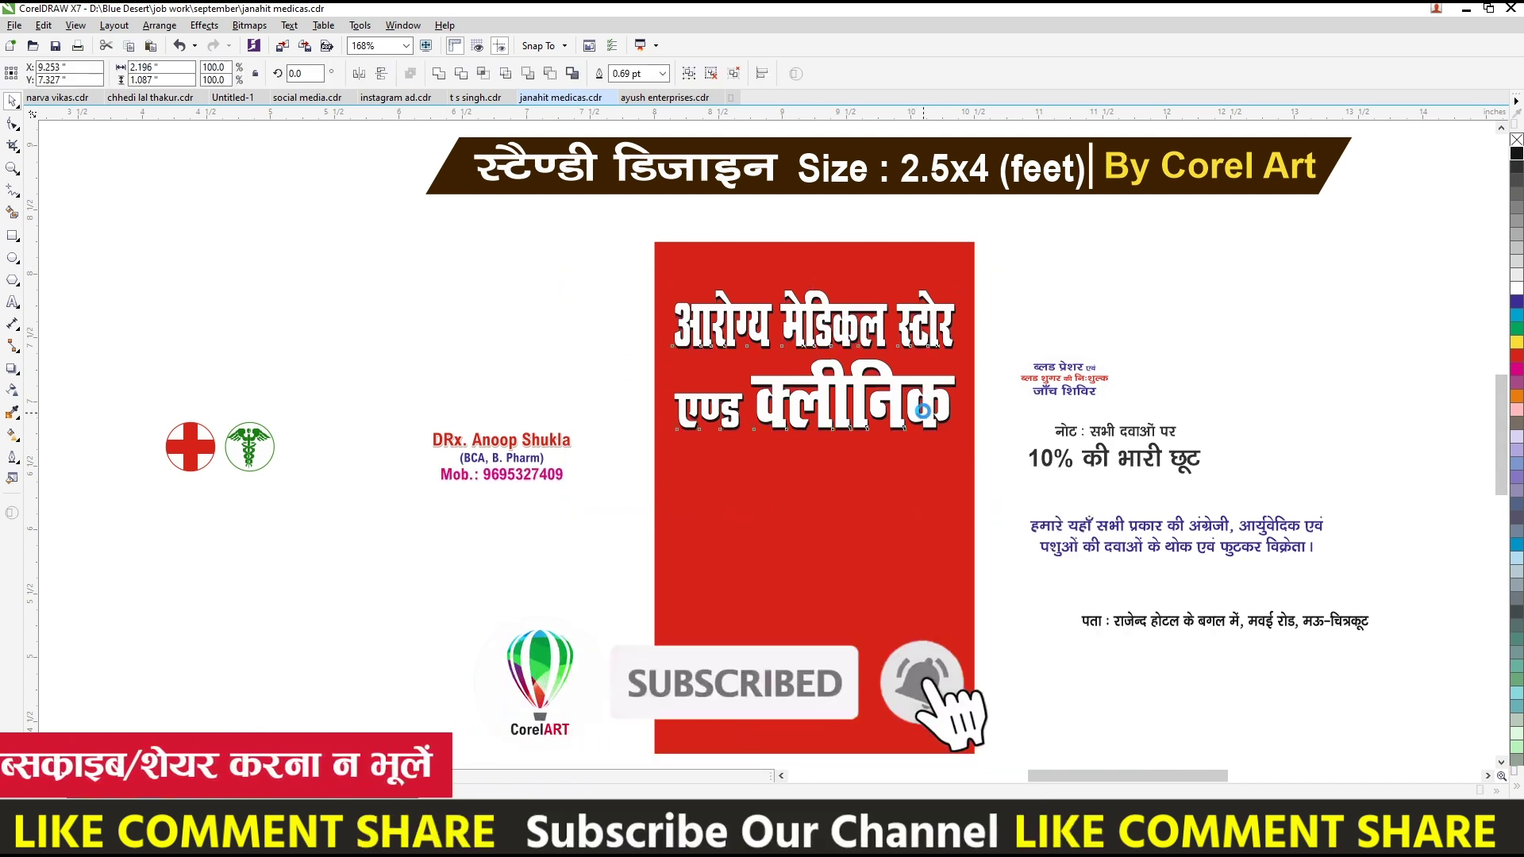
{"action": "key", "text": "ctrl+z"}
{"action": "left_click", "coordinate": [421, 350]}
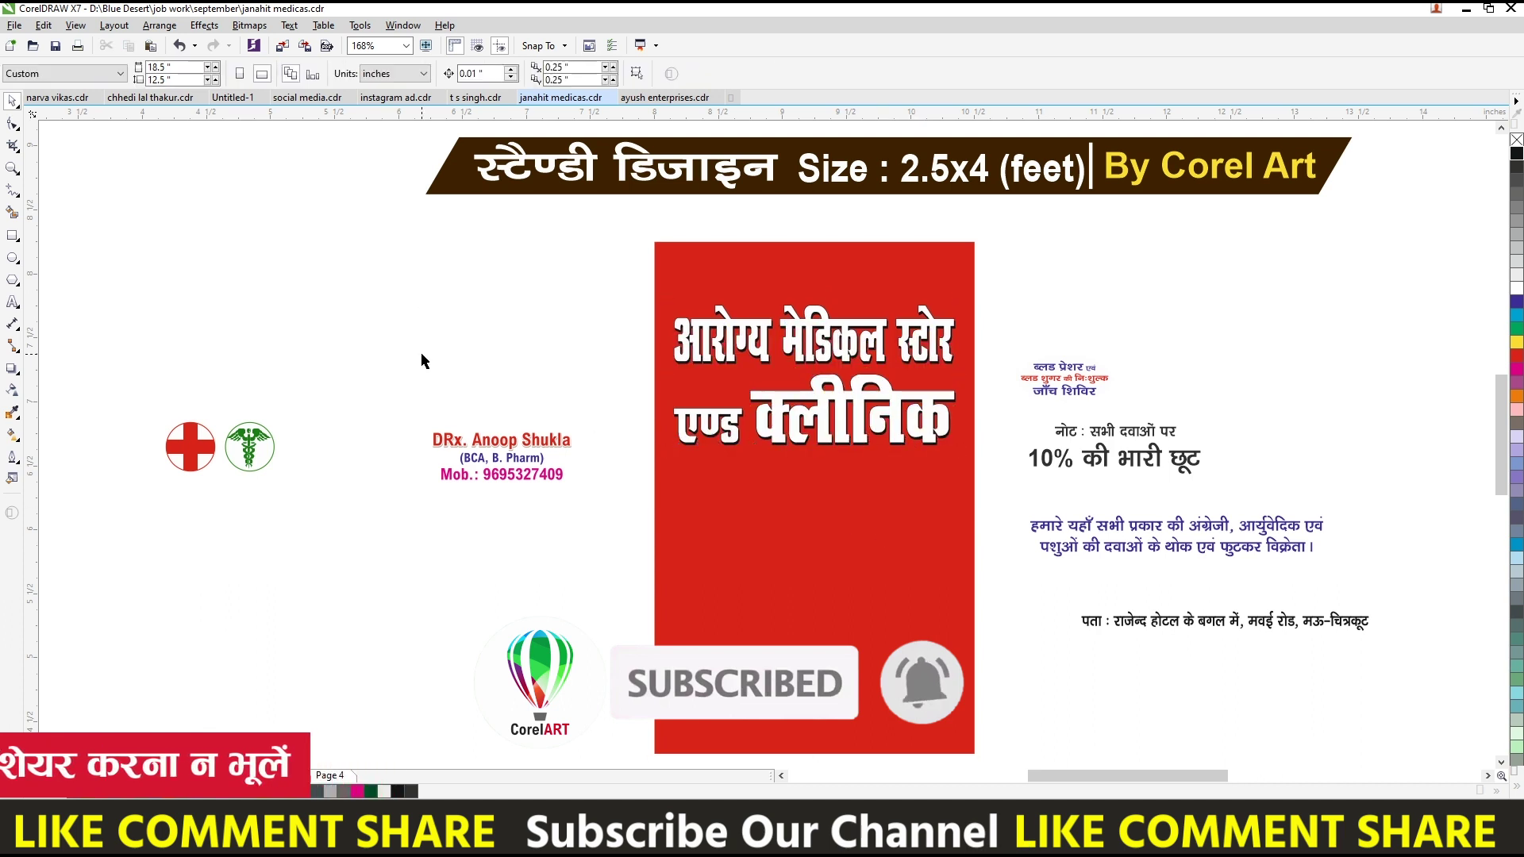
Step: Place the two medical icons at the panel's top and fine-tune title and icon positions
{"action": "left_click_drag", "start_coordinate": [288, 388], "coordinate": [115, 549]}
{"action": "left_click_drag", "start_coordinate": [738, 284], "coordinate": [755, 268]}
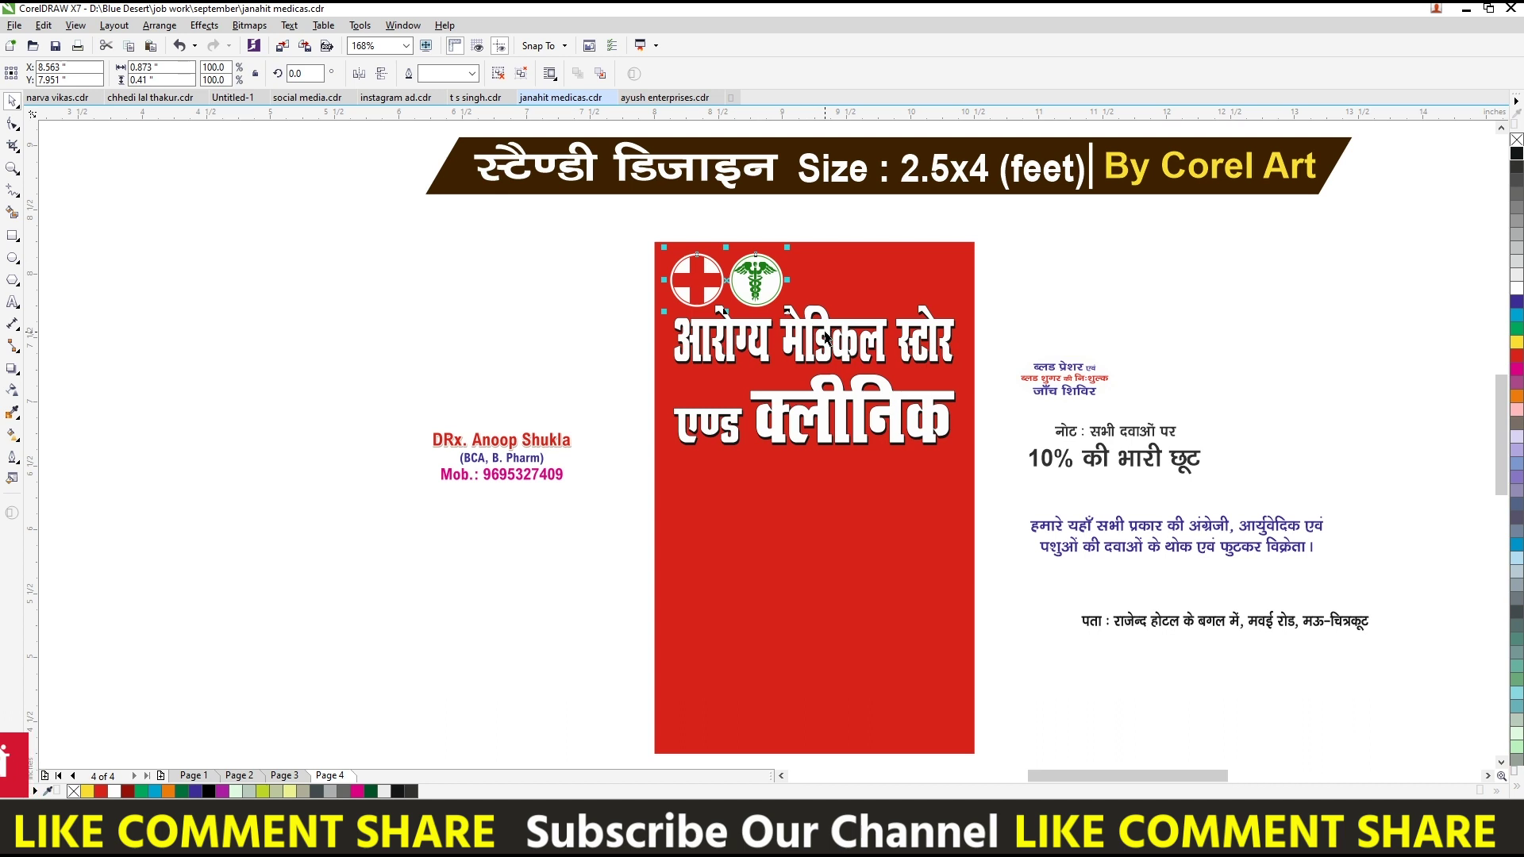
{"action": "left_click_drag", "start_coordinate": [825, 337], "coordinate": [825, 349]}
{"action": "left_click", "coordinate": [855, 279]}
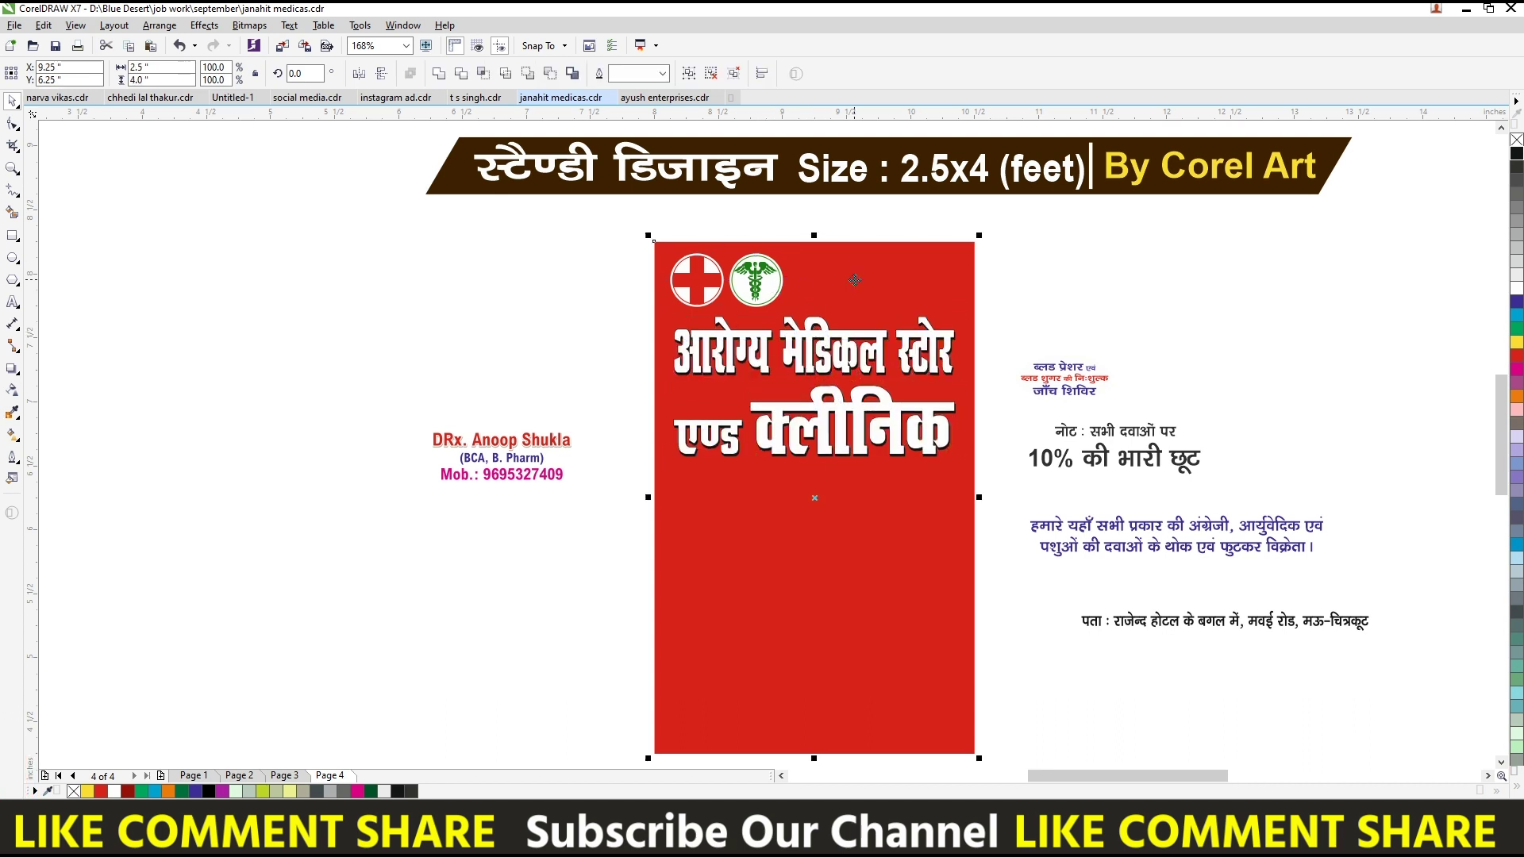
{"action": "left_click", "coordinate": [676, 298]}
{"action": "left_click_drag", "start_coordinate": [675, 301], "coordinate": [674, 304]}
{"action": "left_click", "coordinate": [383, 389]}
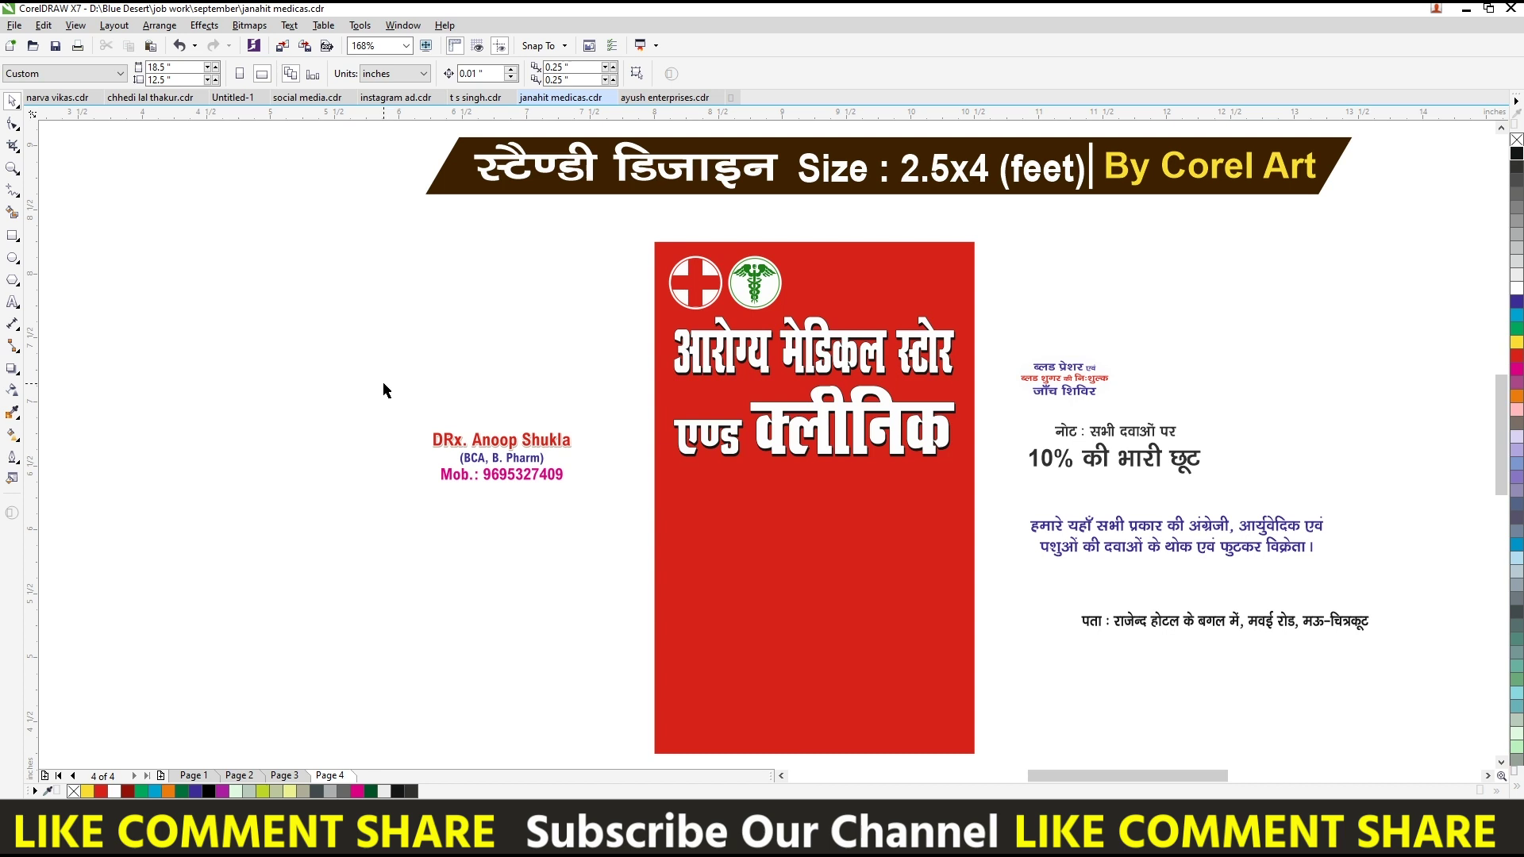
Step: Draw a small white box at the panel's top right and round its corners
{"action": "left_click", "coordinate": [13, 235]}
{"action": "left_click_drag", "start_coordinate": [807, 259], "coordinate": [954, 310]}
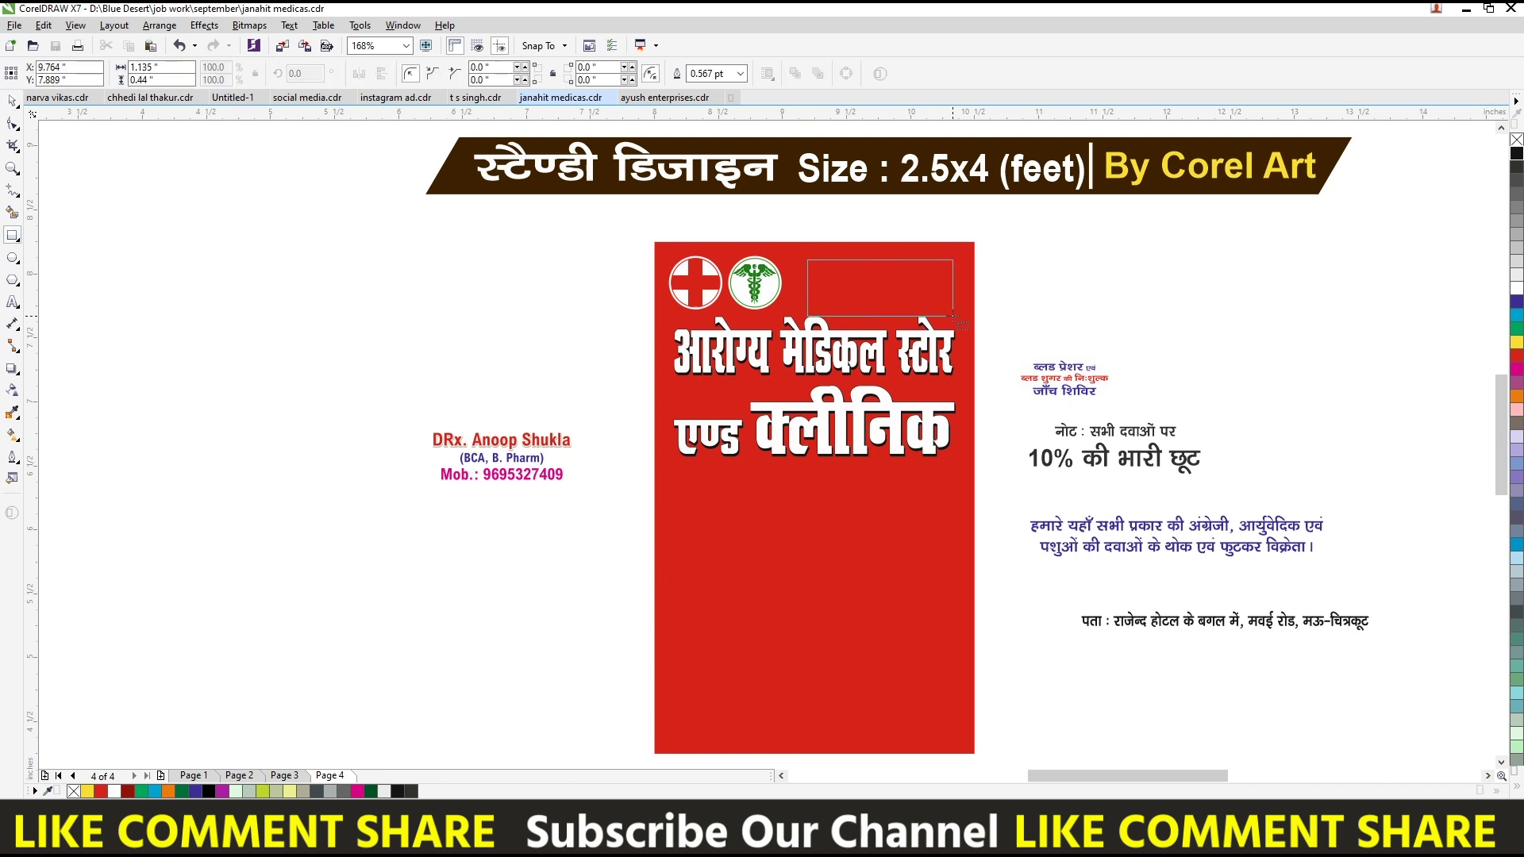
{"action": "key", "text": "space"}
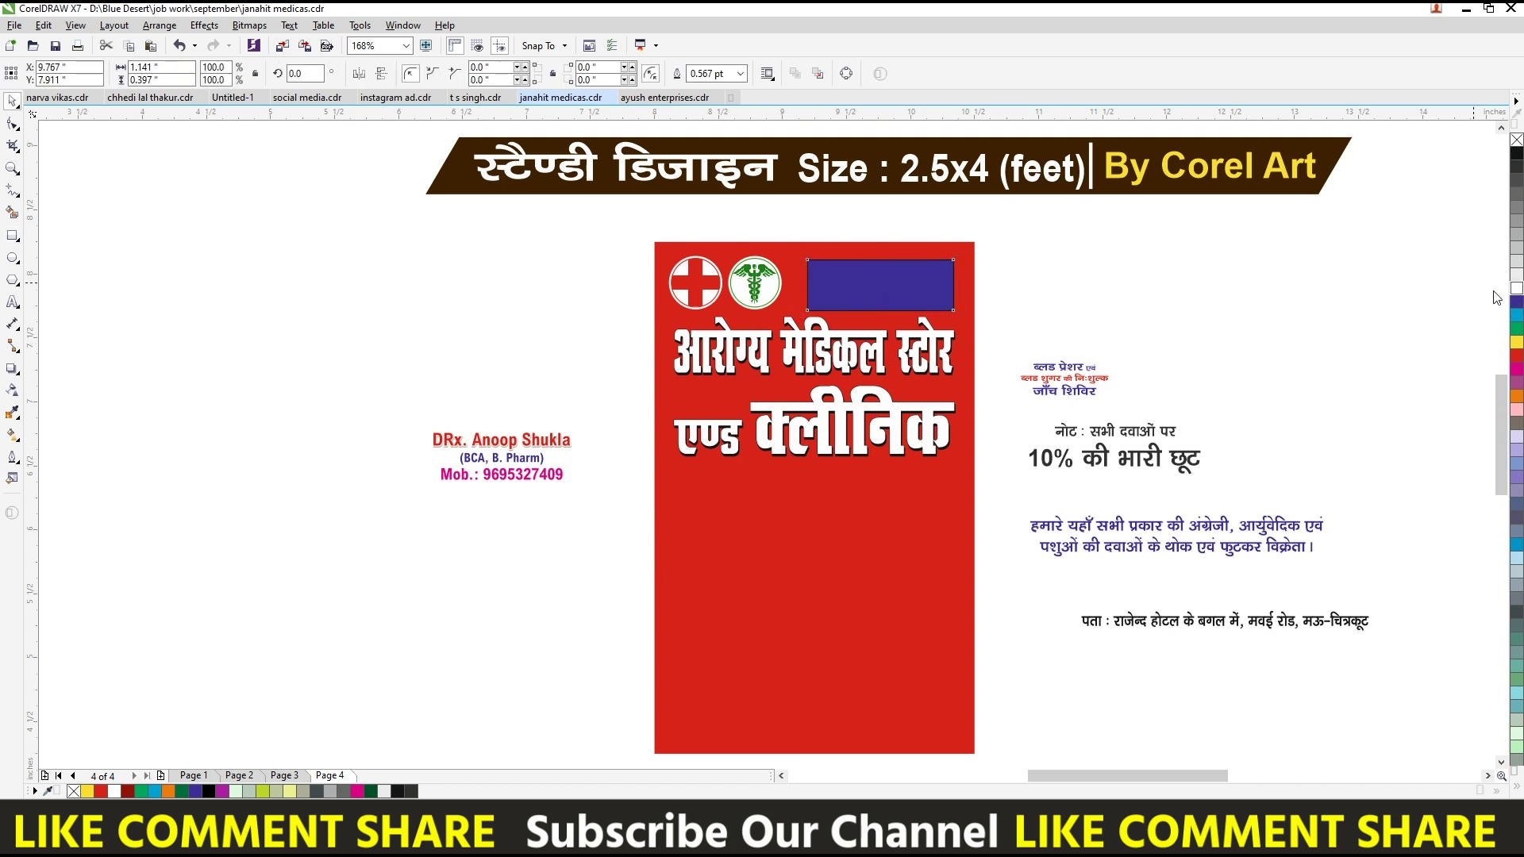
{"action": "left_click", "coordinate": [1516, 288]}
{"action": "scroll", "coordinate": [877, 264], "scroll_direction": "up", "scroll_amount": 2}
{"action": "left_click_drag", "start_coordinate": [885, 262], "coordinate": [890, 256]}
{"action": "key", "text": "F10"}
{"action": "left_click_drag", "start_coordinate": [755, 258], "coordinate": [765, 270]}
{"action": "key", "text": "space"}
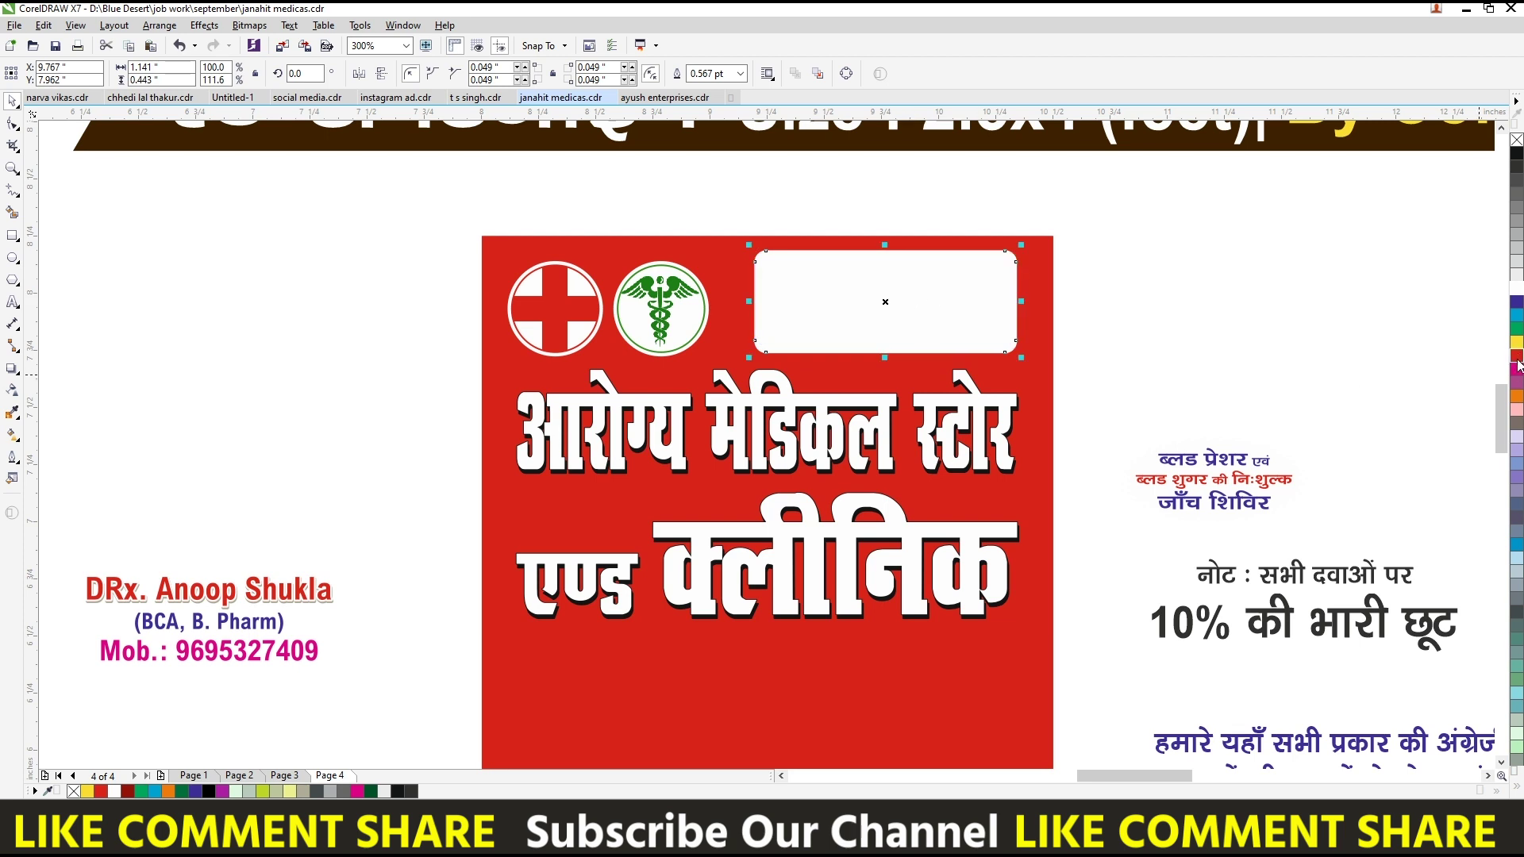
Step: Fill the rounded box yellow and move the doctor's details inside it
{"action": "left_click", "coordinate": [1515, 342]}
{"action": "scroll", "coordinate": [911, 293], "scroll_direction": "up", "scroll_amount": 4}
{"action": "scroll", "coordinate": [839, 347], "scroll_direction": "down", "scroll_amount": 2}
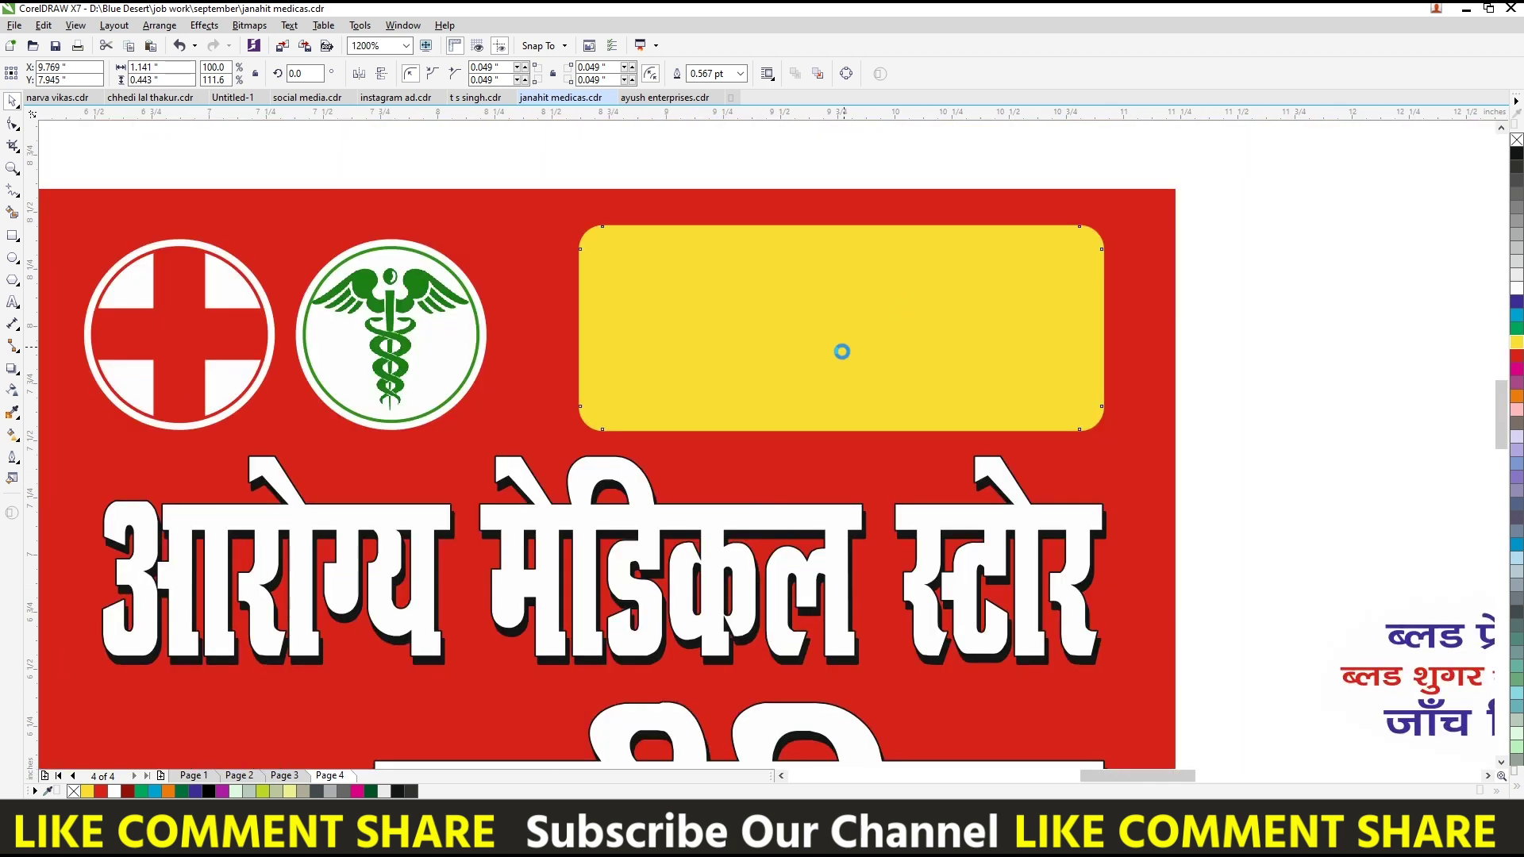
{"action": "scroll", "coordinate": [1007, 344], "scroll_direction": "down", "scroll_amount": 2}
{"action": "left_click", "coordinate": [1044, 336]}
{"action": "scroll", "coordinate": [631, 208], "scroll_direction": "down", "scroll_amount": 2}
{"action": "left_click_drag", "start_coordinate": [382, 447], "coordinate": [756, 272]}
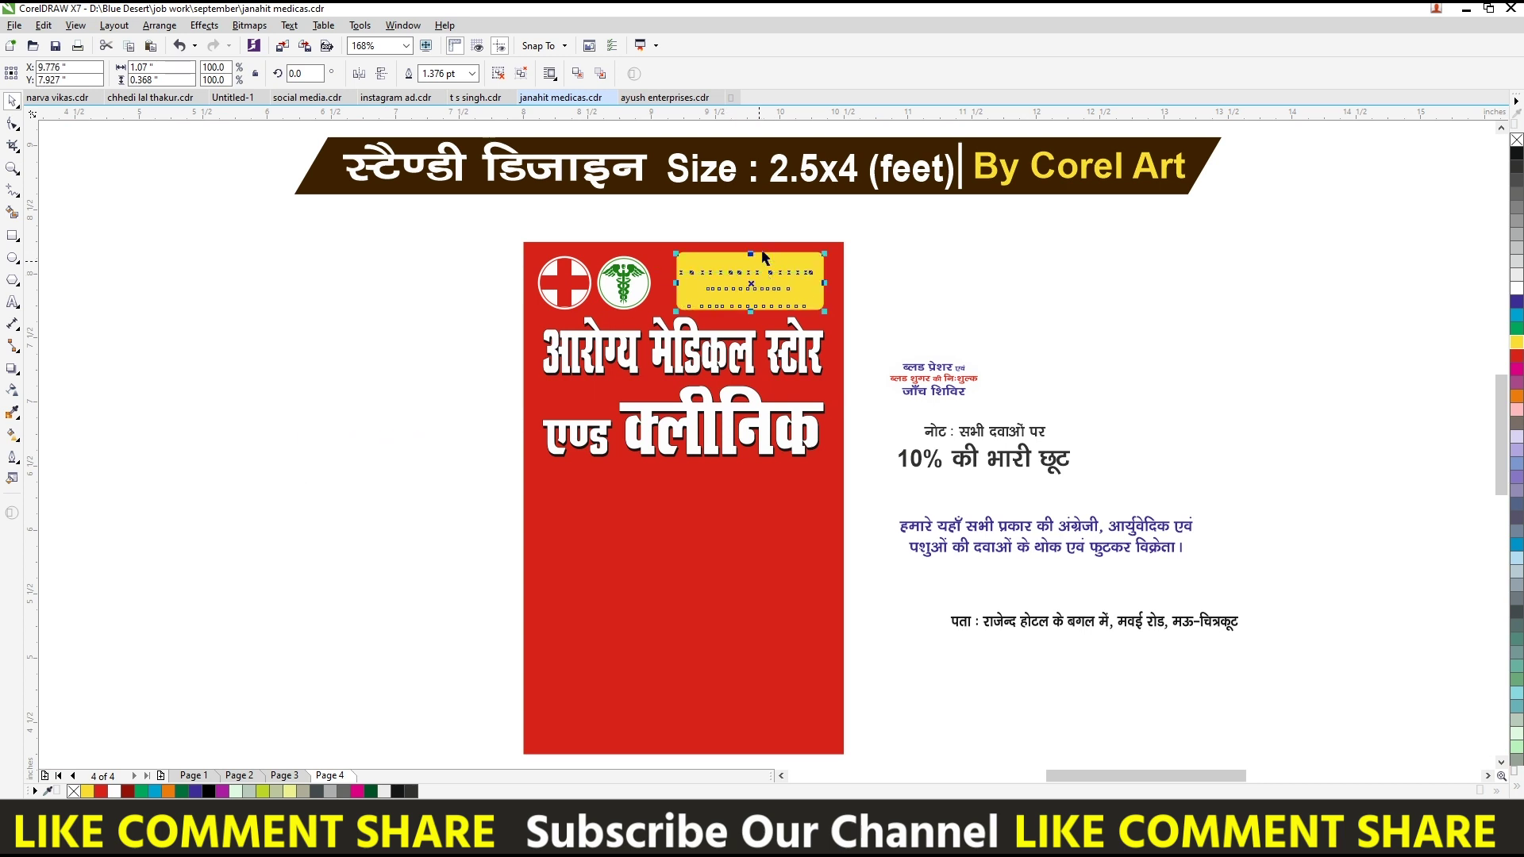
{"action": "scroll", "coordinate": [756, 273], "scroll_direction": "up", "scroll_amount": 2}
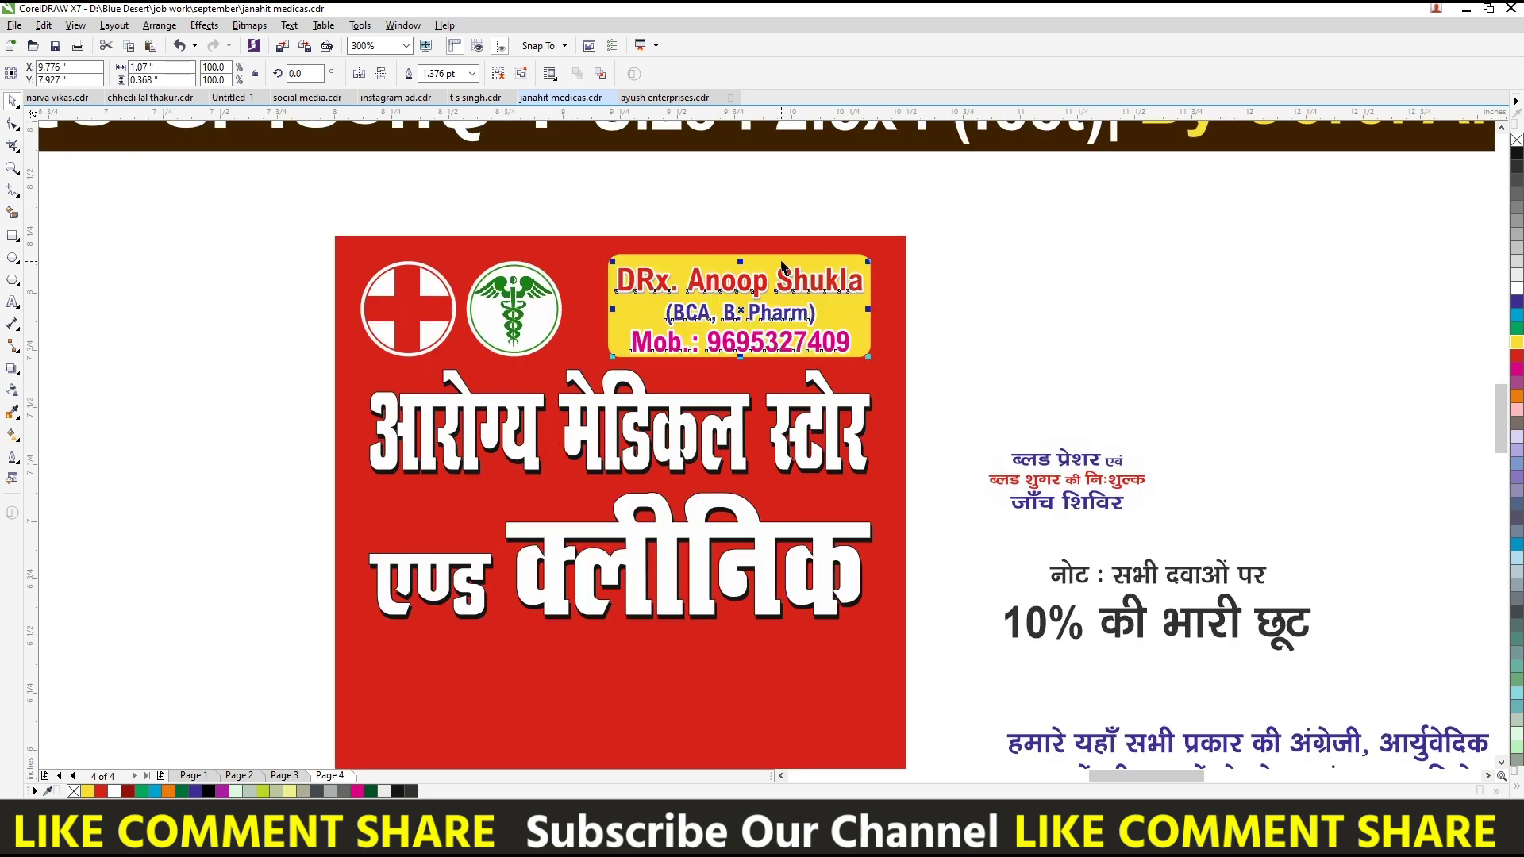
Step: Save the janahit medicas.cdr document
{"action": "left_click", "coordinate": [1171, 294]}
{"action": "left_click", "coordinate": [893, 272]}
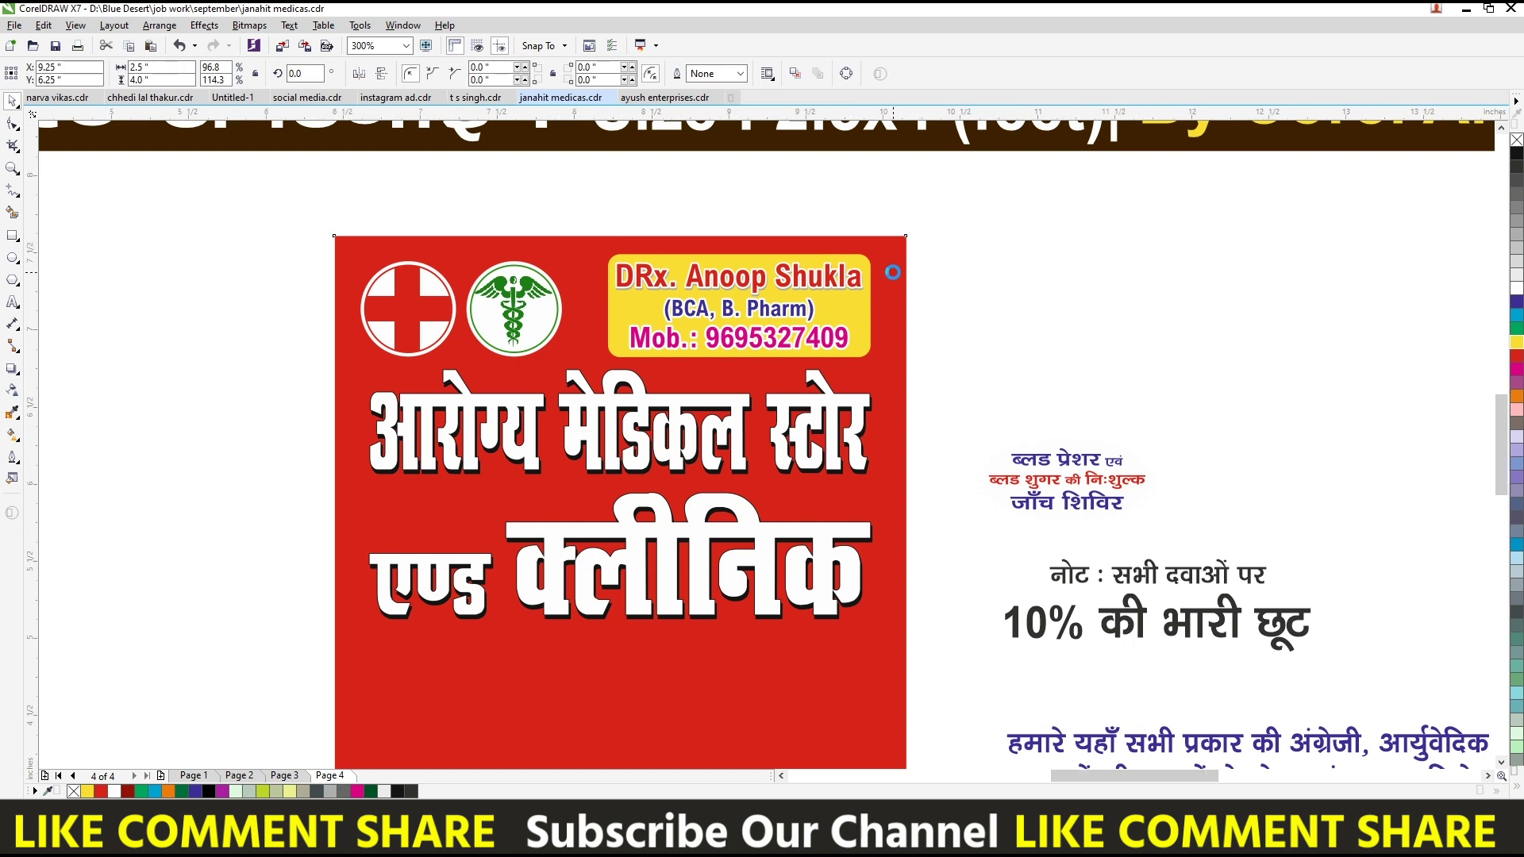
{"action": "scroll", "coordinate": [893, 272], "scroll_direction": "down", "scroll_amount": 2}
{"action": "key", "text": "ctrl+s"}
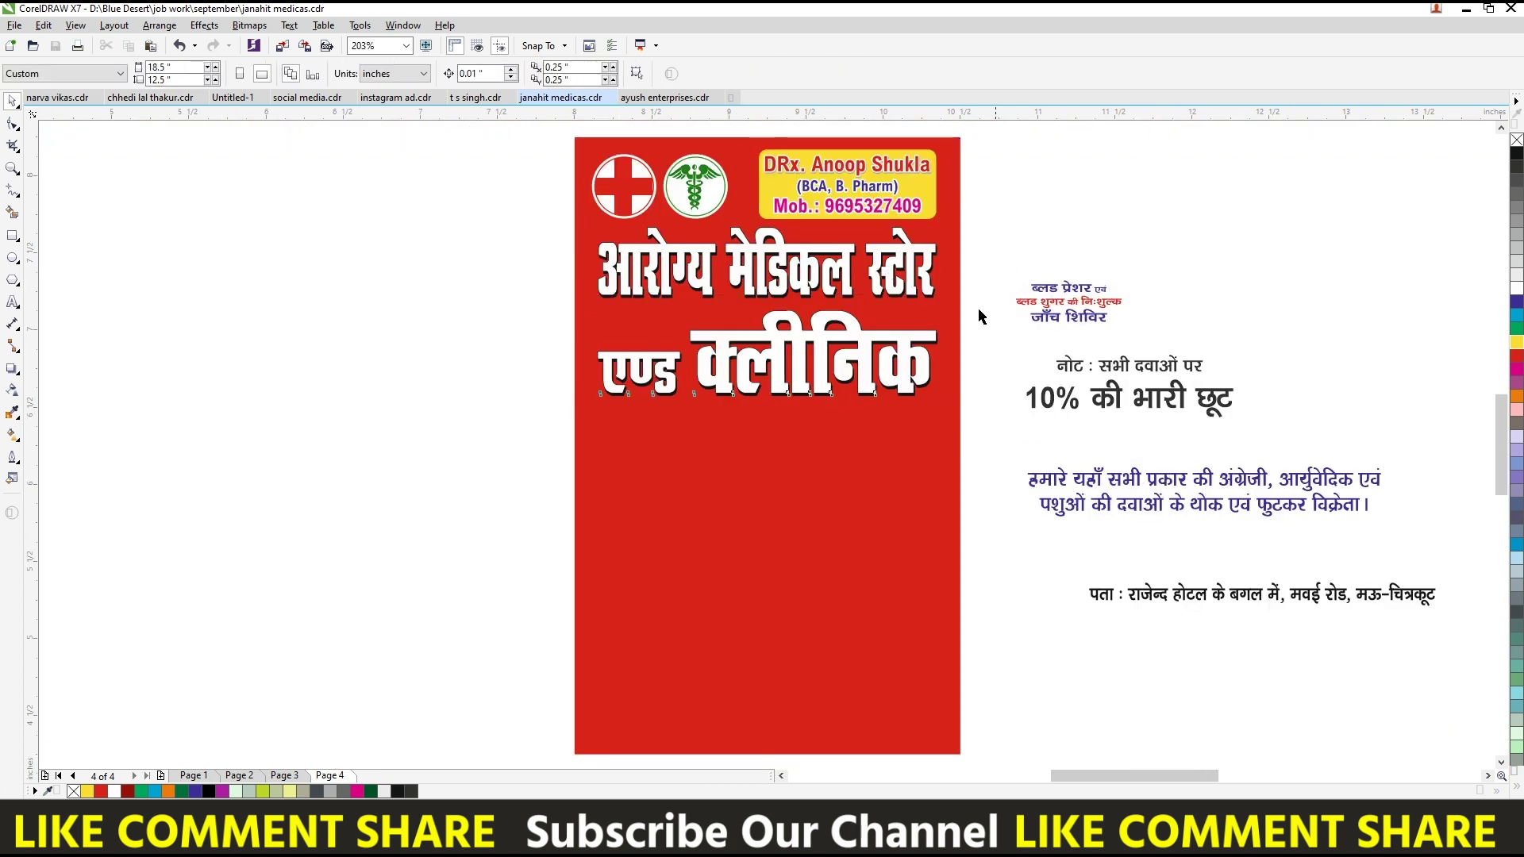
Step: Stretch both title lines taller and set their outline to Behind fill and Scale with object
{"action": "left_click_drag", "start_coordinate": [993, 498], "coordinate": [461, 213]}
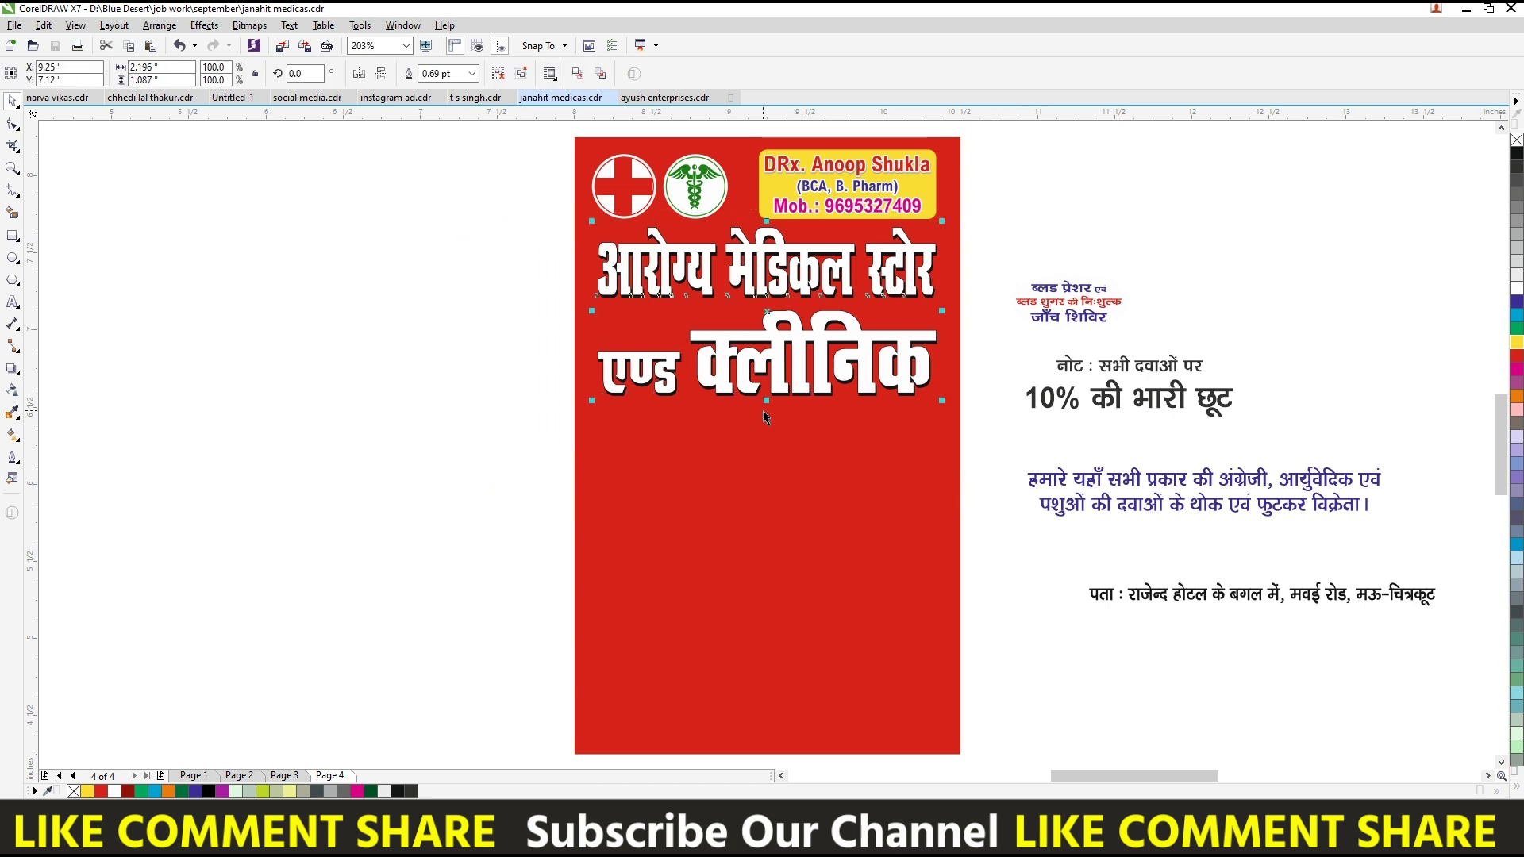
{"action": "left_click_drag", "start_coordinate": [766, 401], "coordinate": [765, 468]}
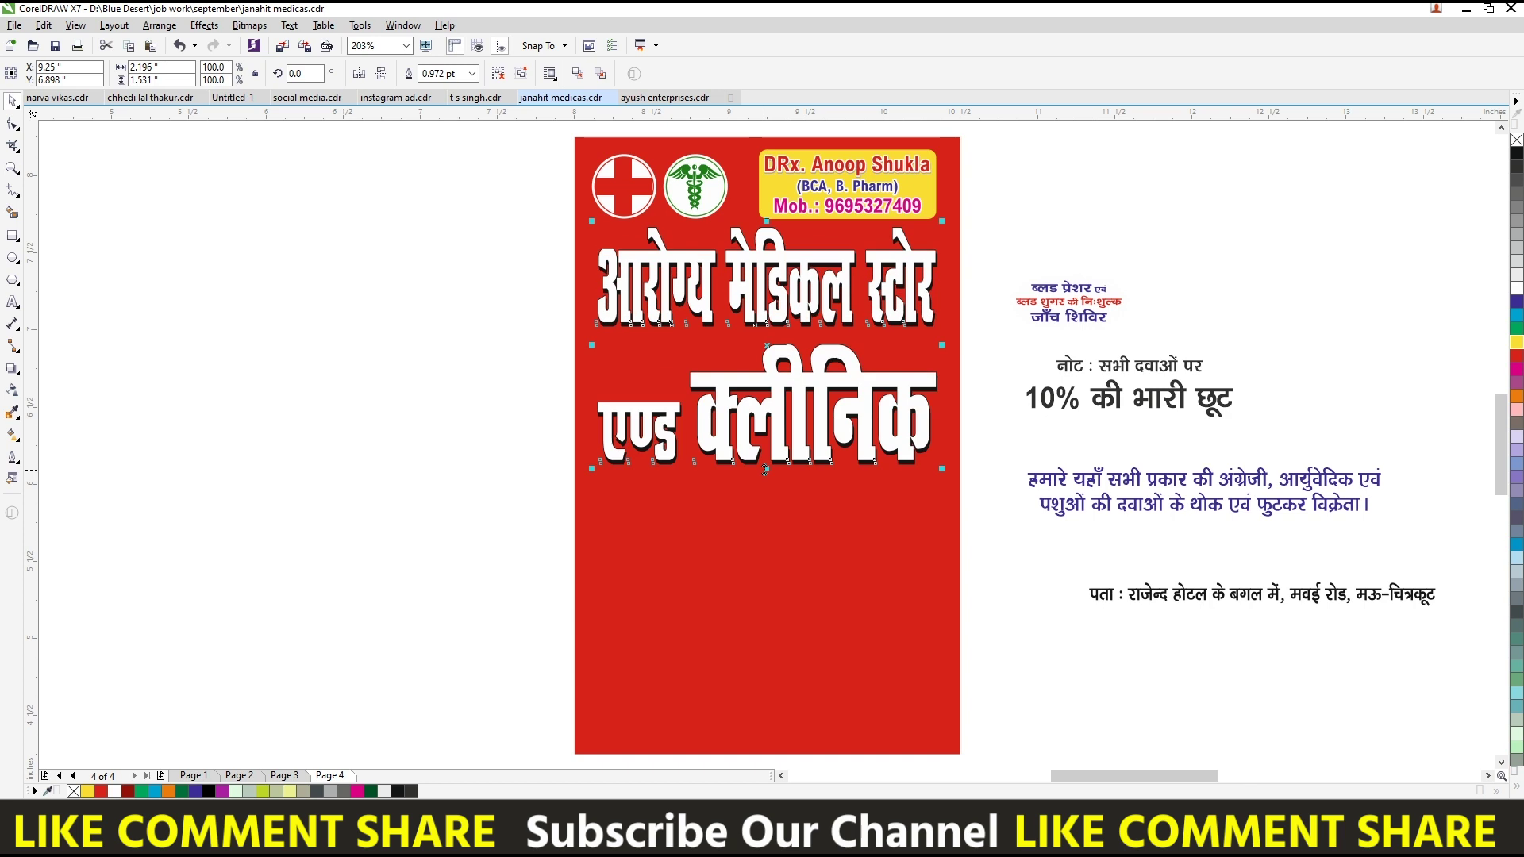
{"action": "key", "text": "F12"}
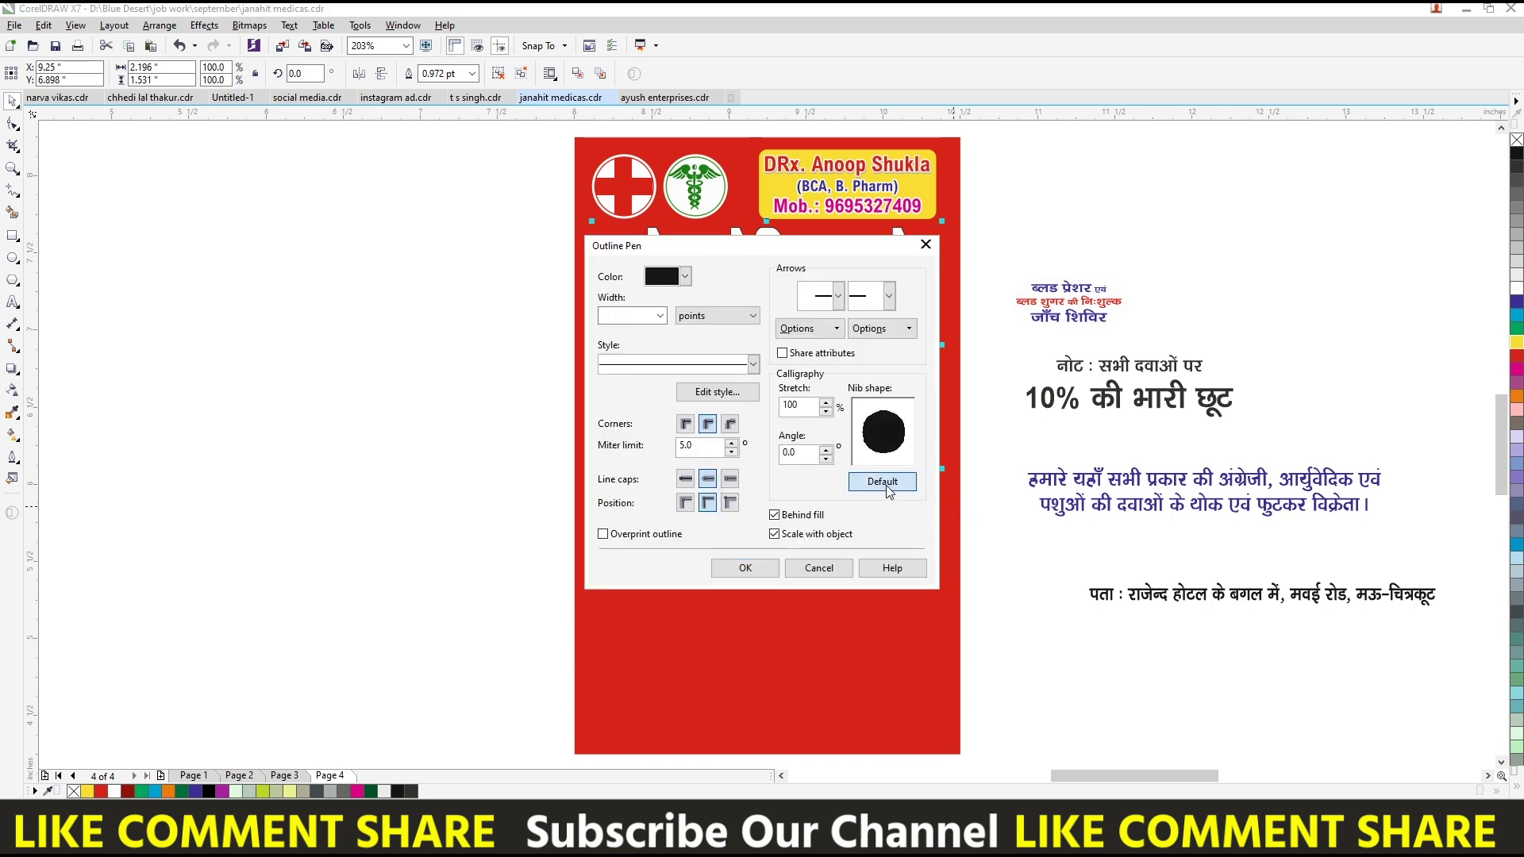
{"action": "left_click", "coordinate": [754, 575]}
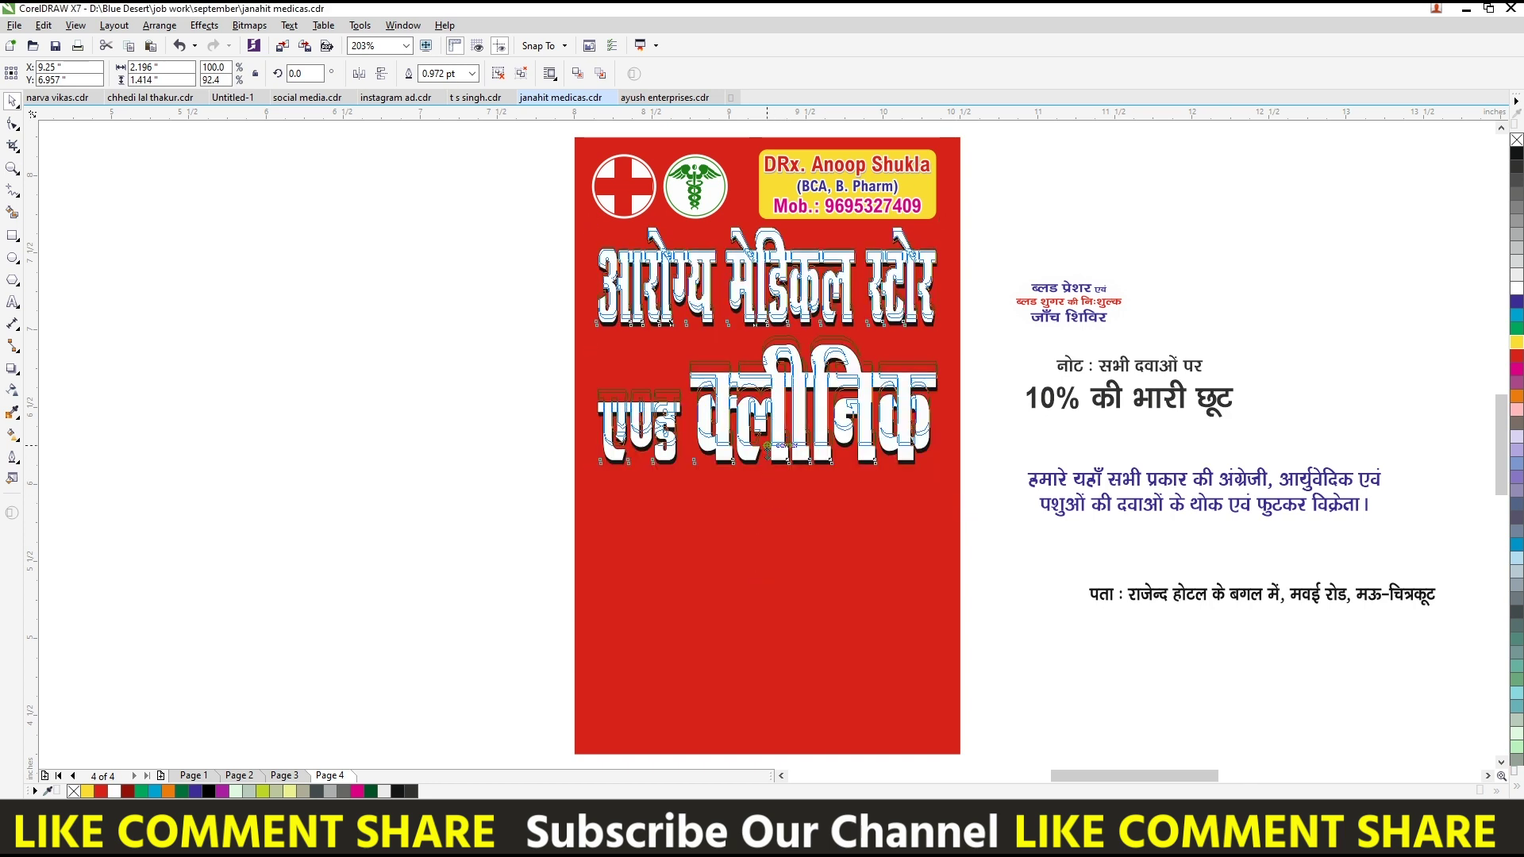
{"action": "left_click", "coordinate": [414, 464]}
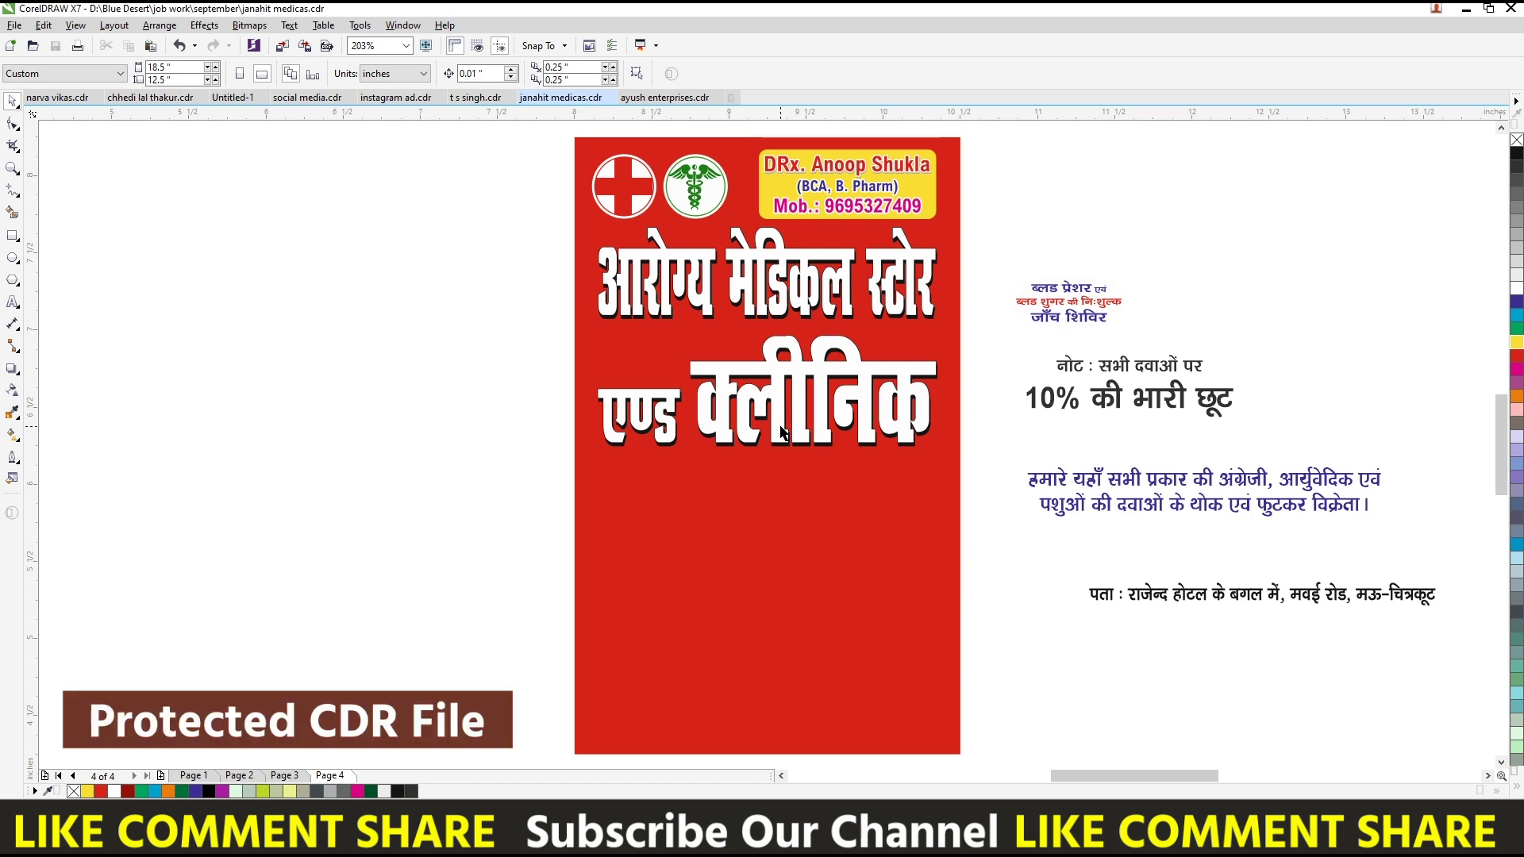
Step: Move the 10% discount note onto the red poster and enlarge it
{"action": "left_click", "coordinate": [1064, 309]}
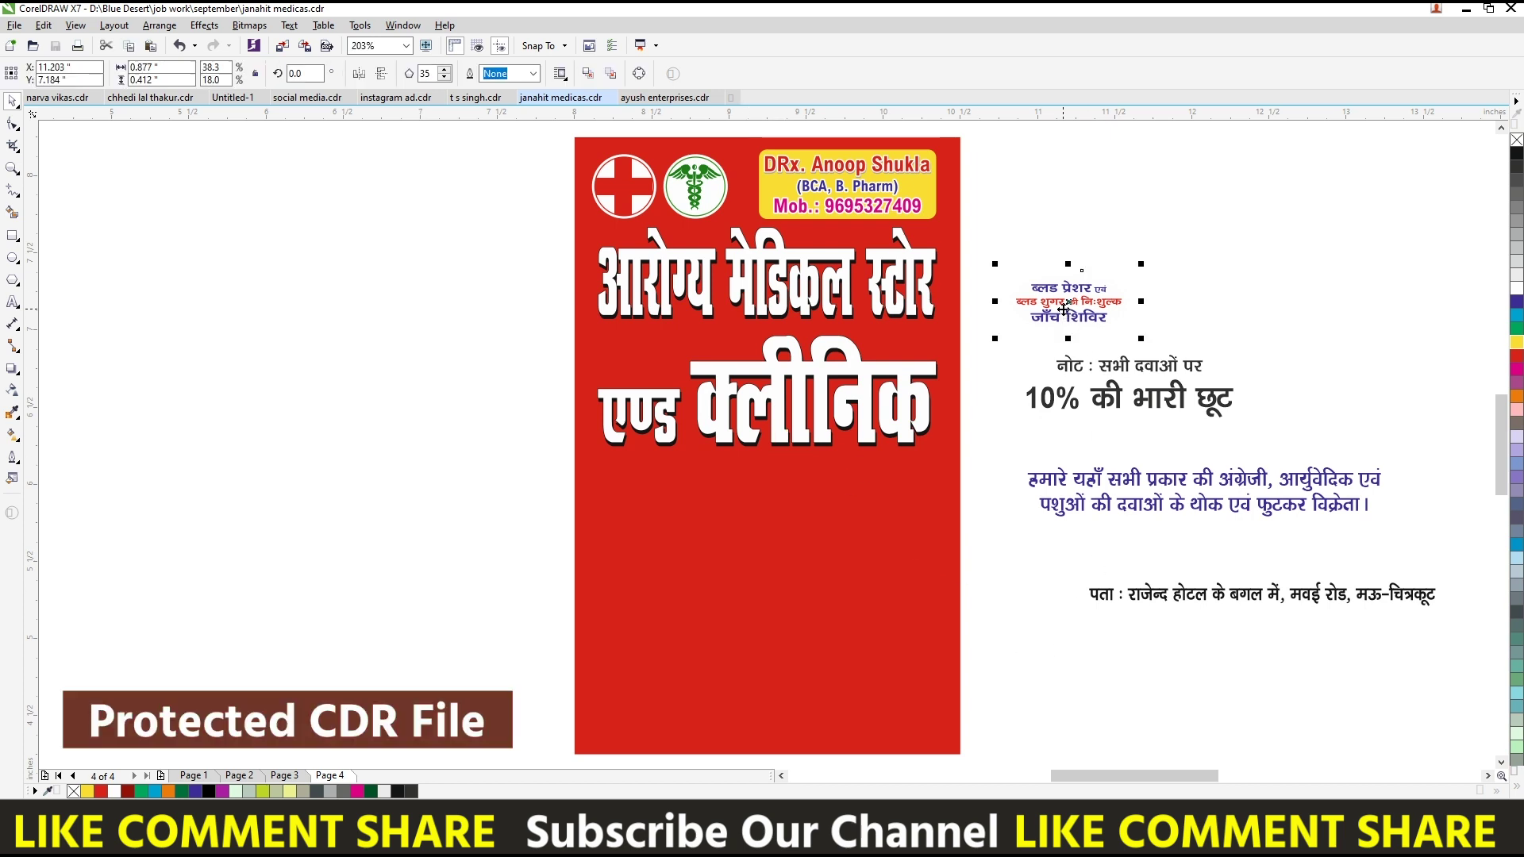
{"action": "left_click", "coordinate": [1115, 366]}
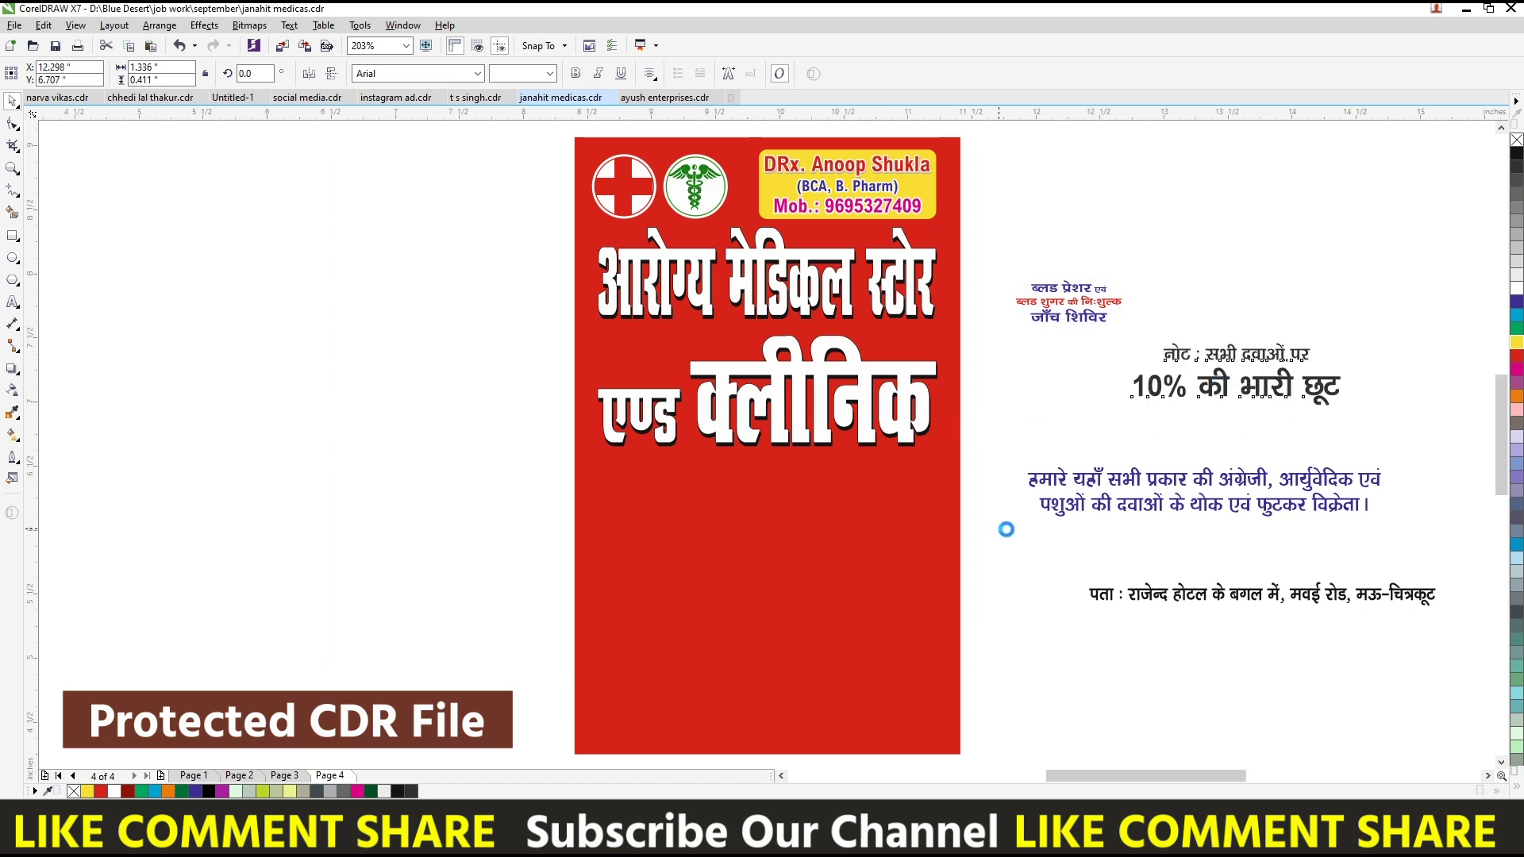
{"action": "scroll", "coordinate": [1002, 587], "scroll_direction": "down", "scroll_amount": 1}
{"action": "scroll", "coordinate": [1030, 416], "scroll_direction": "down", "scroll_amount": 4}
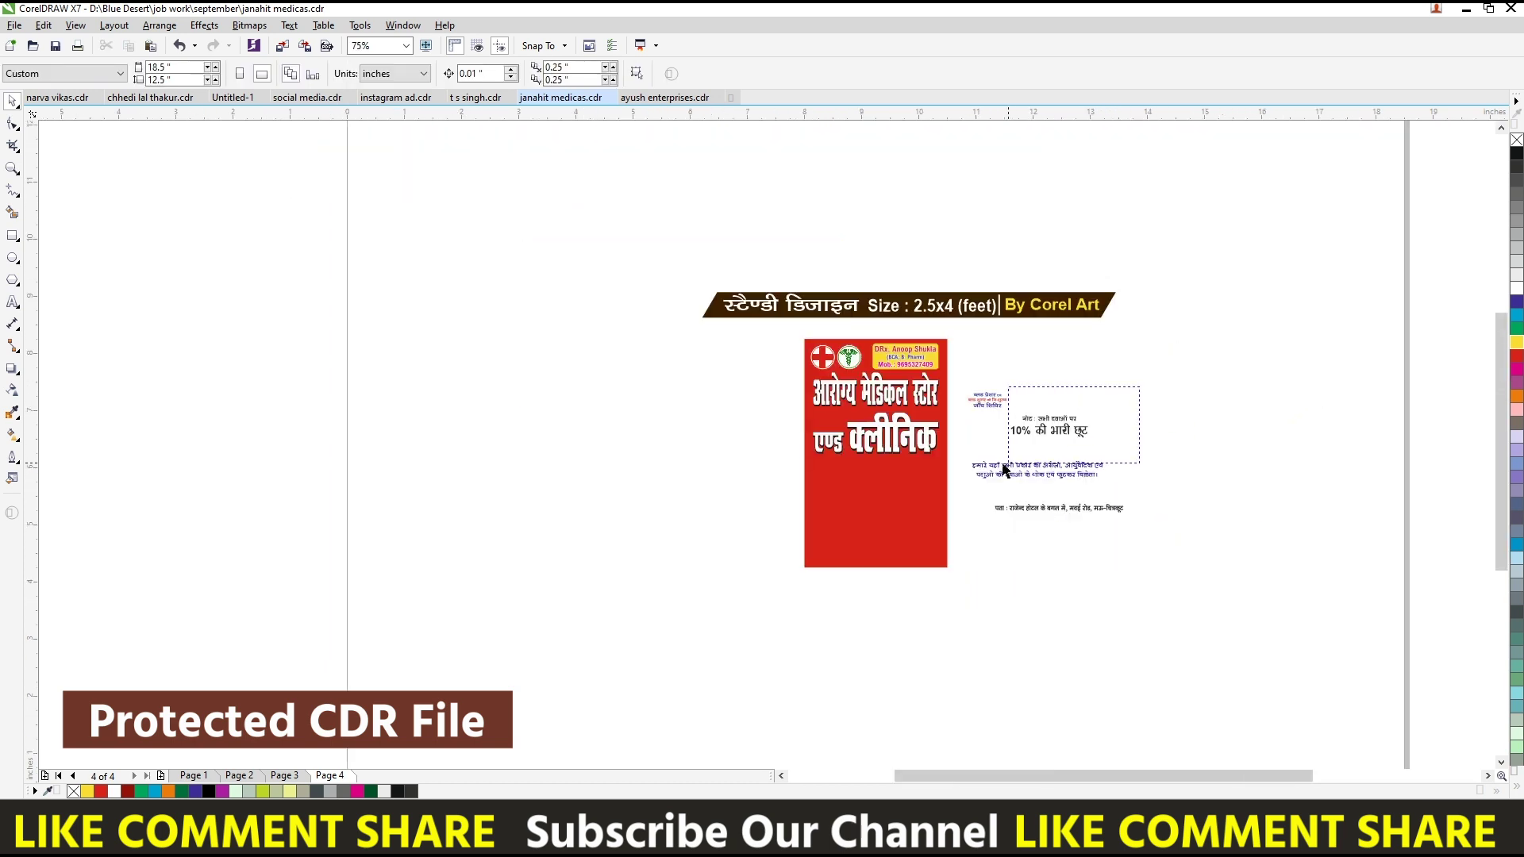
{"action": "scroll", "coordinate": [1061, 421], "scroll_direction": "up", "scroll_amount": 4}
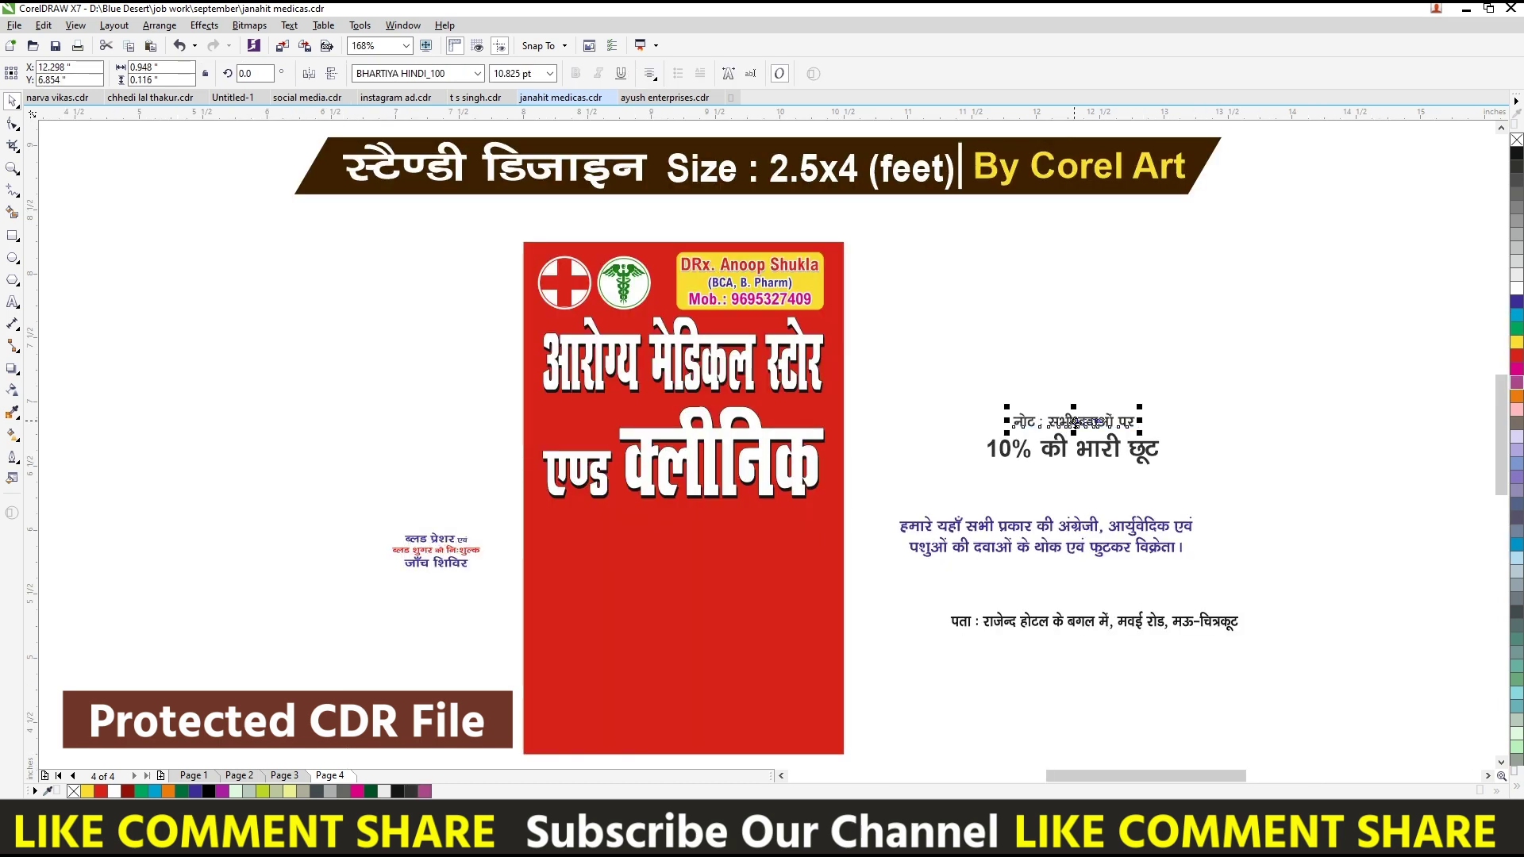
{"action": "left_click_drag", "start_coordinate": [1060, 461], "coordinate": [708, 549]}
{"action": "left_click_drag", "start_coordinate": [811, 577], "coordinate": [829, 618]}
{"action": "scroll", "coordinate": [802, 622], "scroll_direction": "up", "scroll_amount": 2}
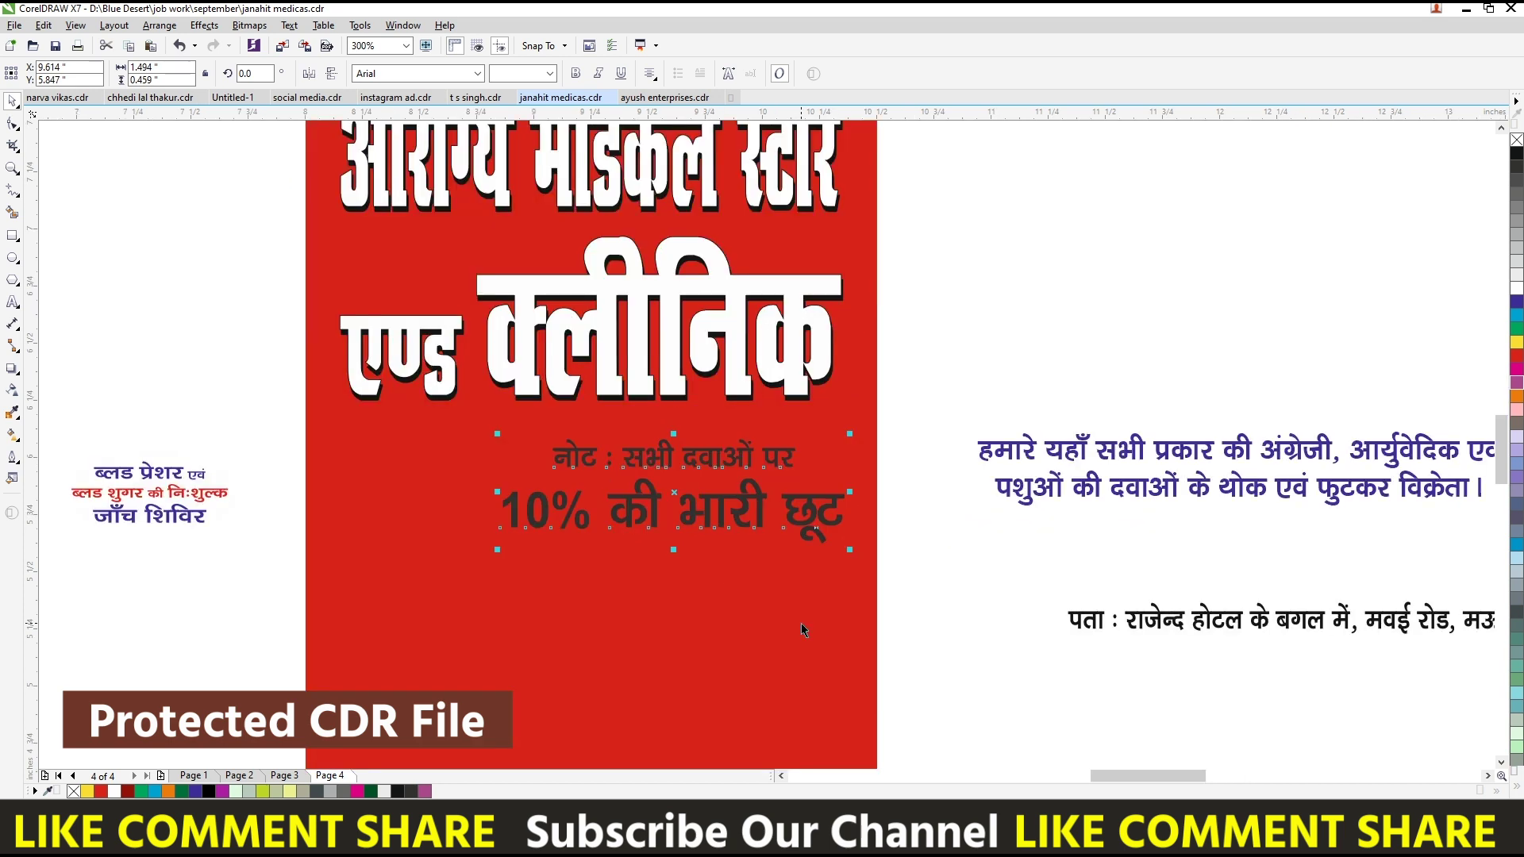
{"action": "left_click", "coordinate": [193, 373]}
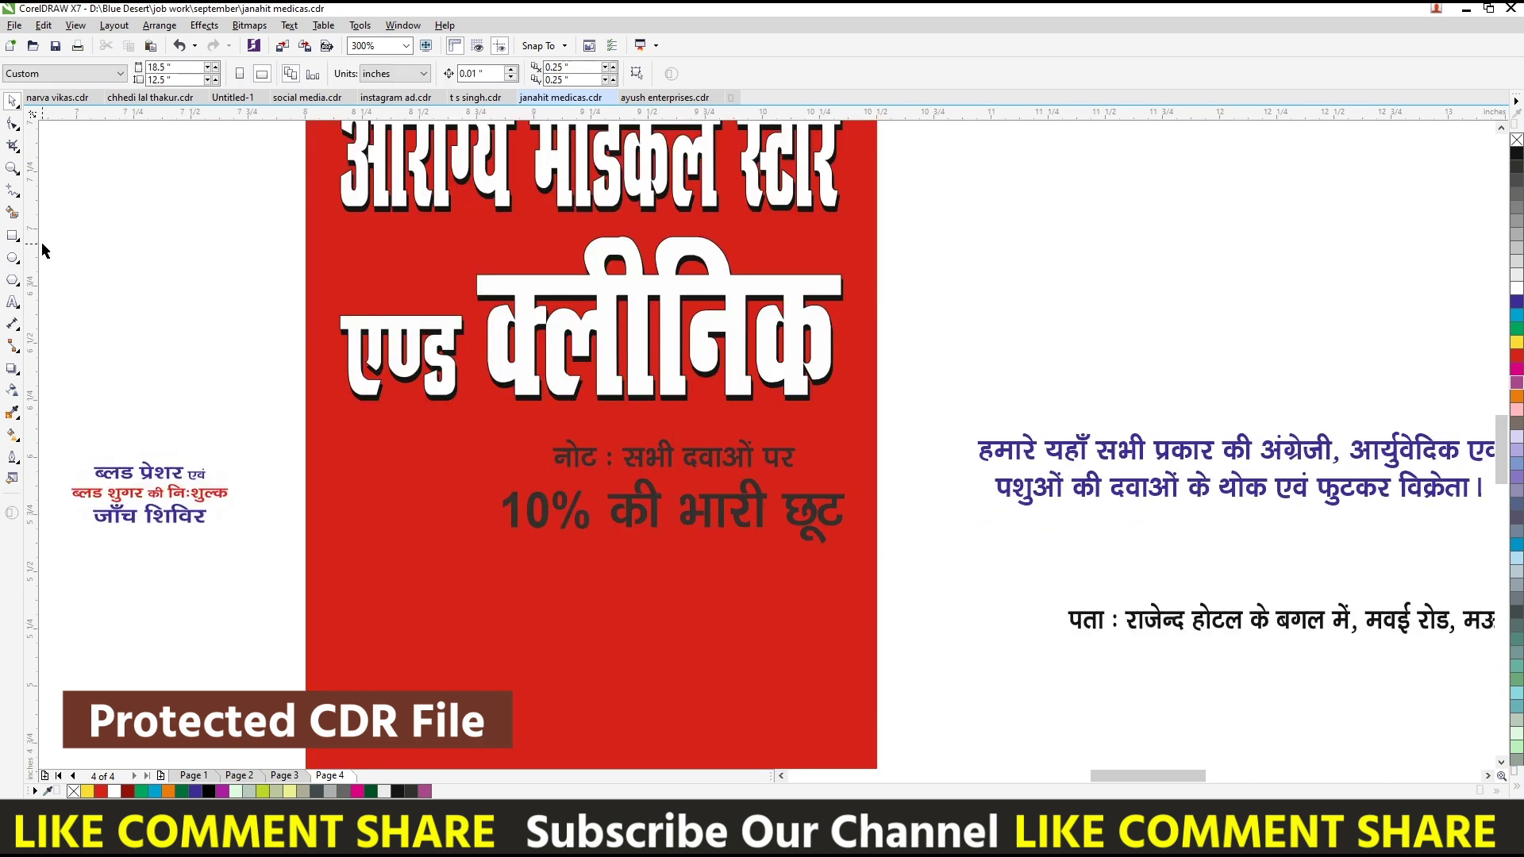
Step: Place the blood-pressure camp badge on the poster and centre-align the two note lines
{"action": "mouse_move", "coordinate": [204, 519]}
{"action": "left_mouse_down"}
{"action": "mouse_move", "coordinate": [480, 498]}
{"action": "mouse_move", "coordinate": [517, 513]}
{"action": "left_mouse_up"}
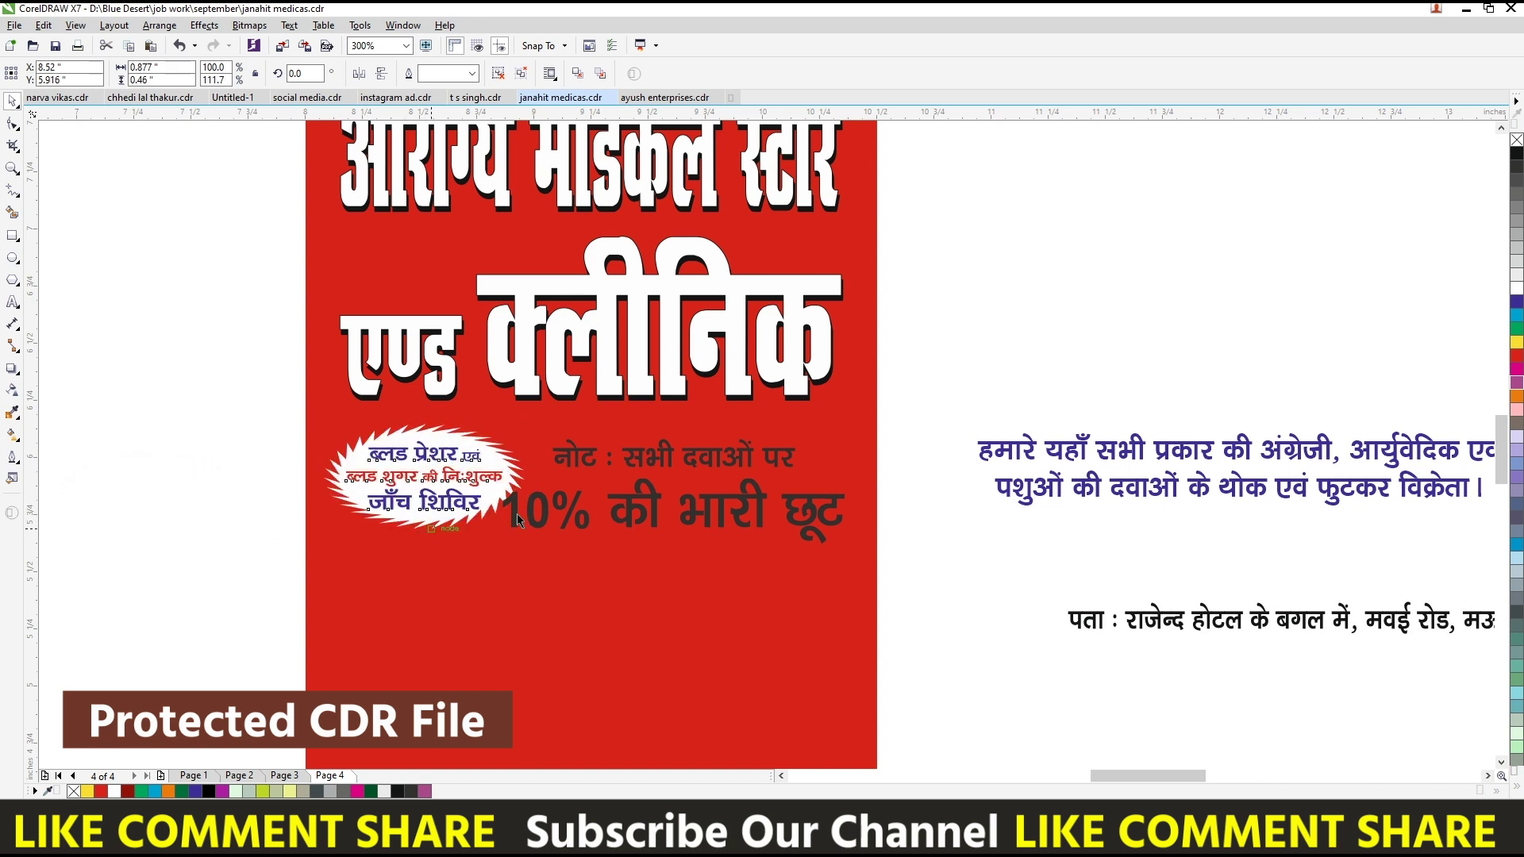
{"action": "left_click", "coordinate": [559, 502]}
{"action": "left_click_drag", "start_coordinate": [500, 547], "coordinate": [529, 543]}
{"action": "left_click", "coordinate": [733, 451], "text": "shift"}
{"action": "key", "text": "c"}
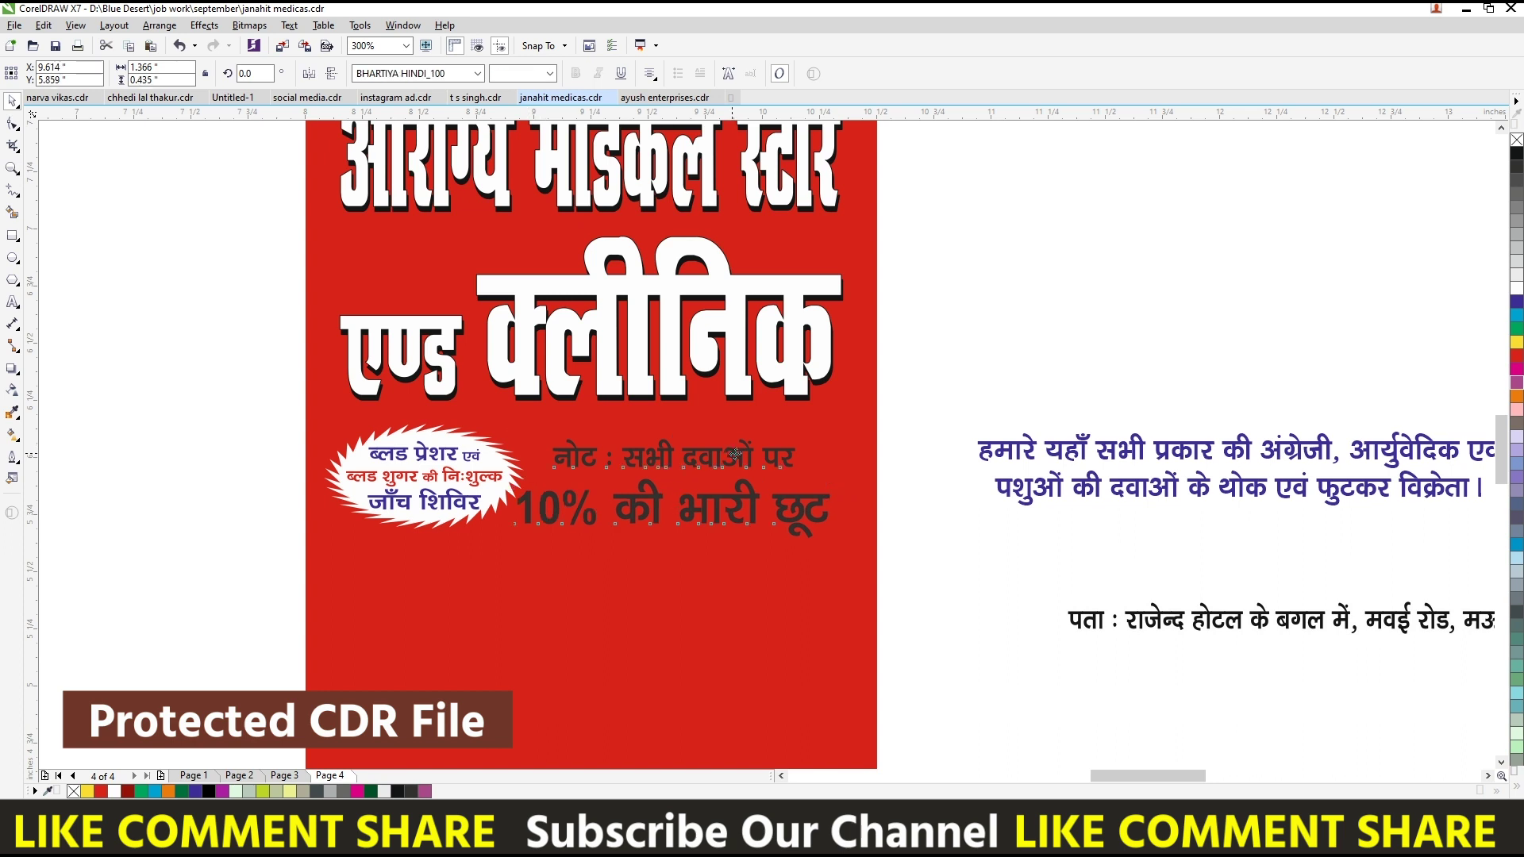
{"action": "left_click_drag", "start_coordinate": [733, 454], "coordinate": [747, 443]}
Step: Group the note lines in white and move the product description below them
{"action": "left_click", "coordinate": [698, 488]}
{"action": "left_click_drag", "start_coordinate": [700, 489], "coordinate": [702, 475]}
{"action": "left_click", "coordinate": [711, 452], "text": "shift"}
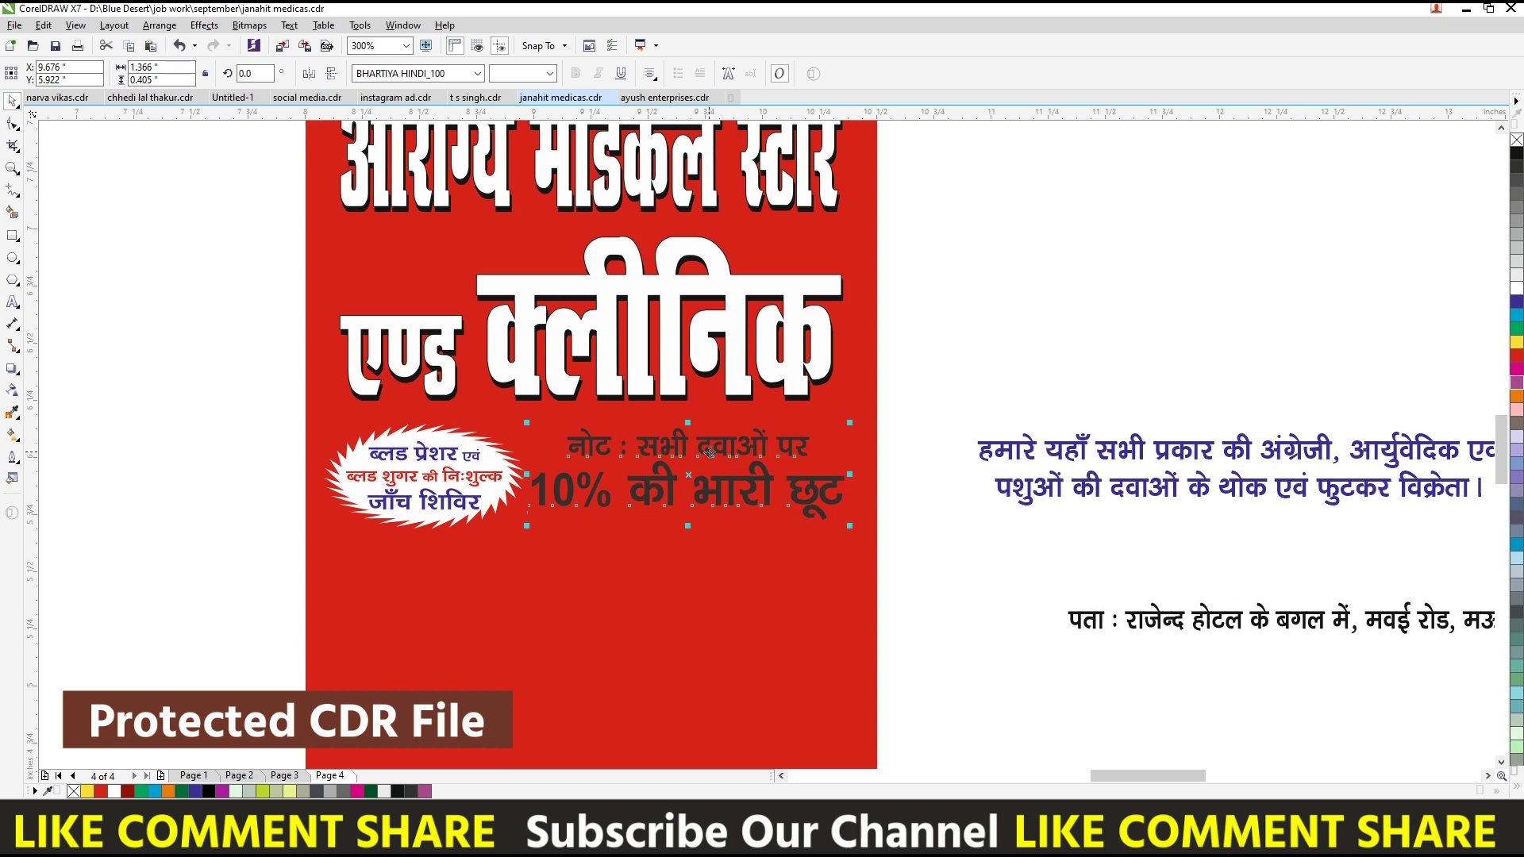
{"action": "key", "text": "ctrl+g"}
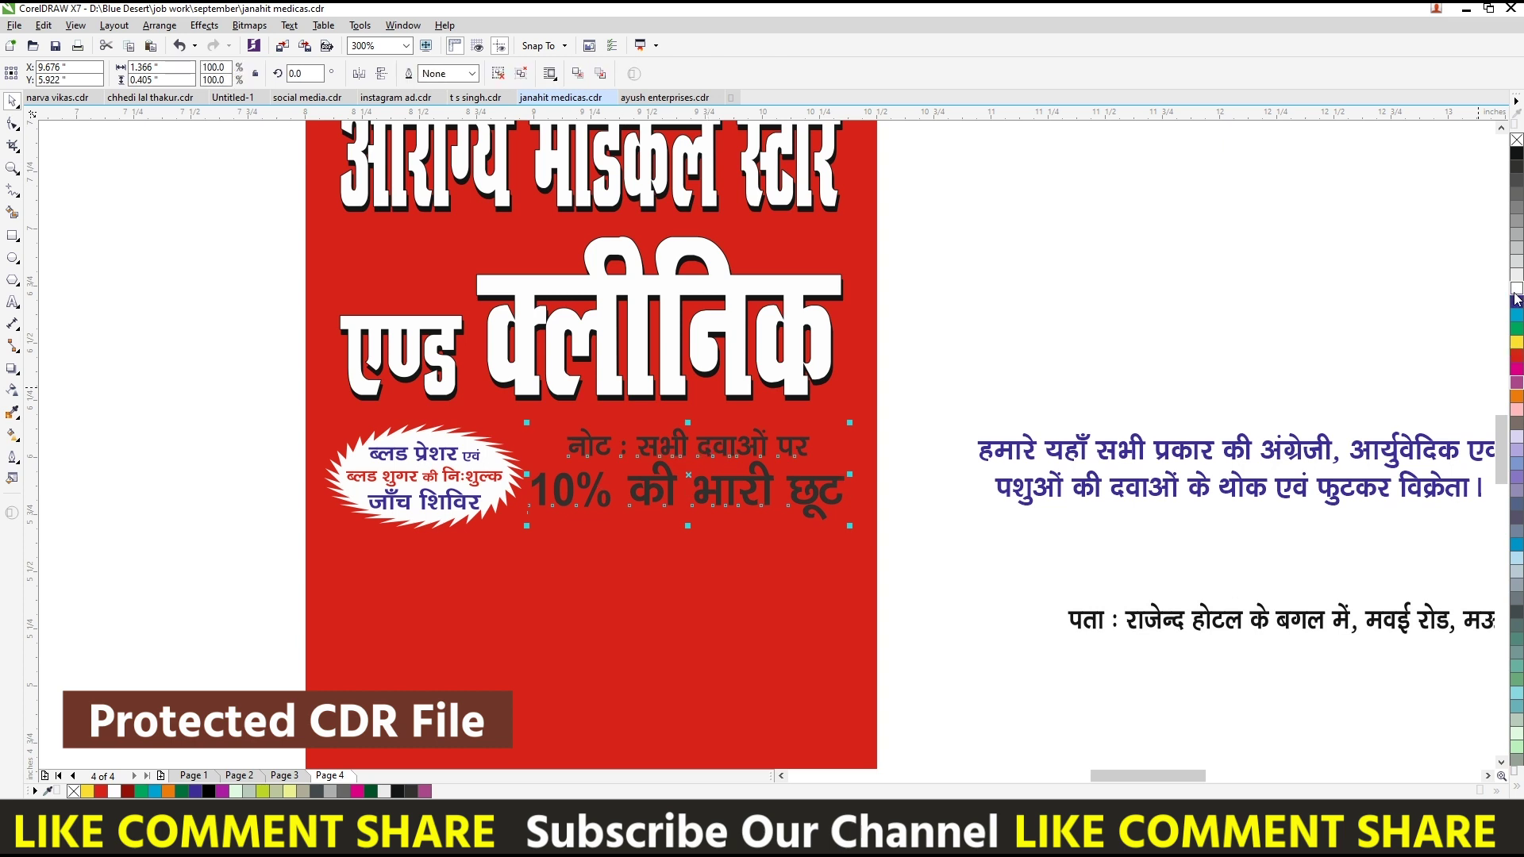
{"action": "left_click", "coordinate": [1515, 290]}
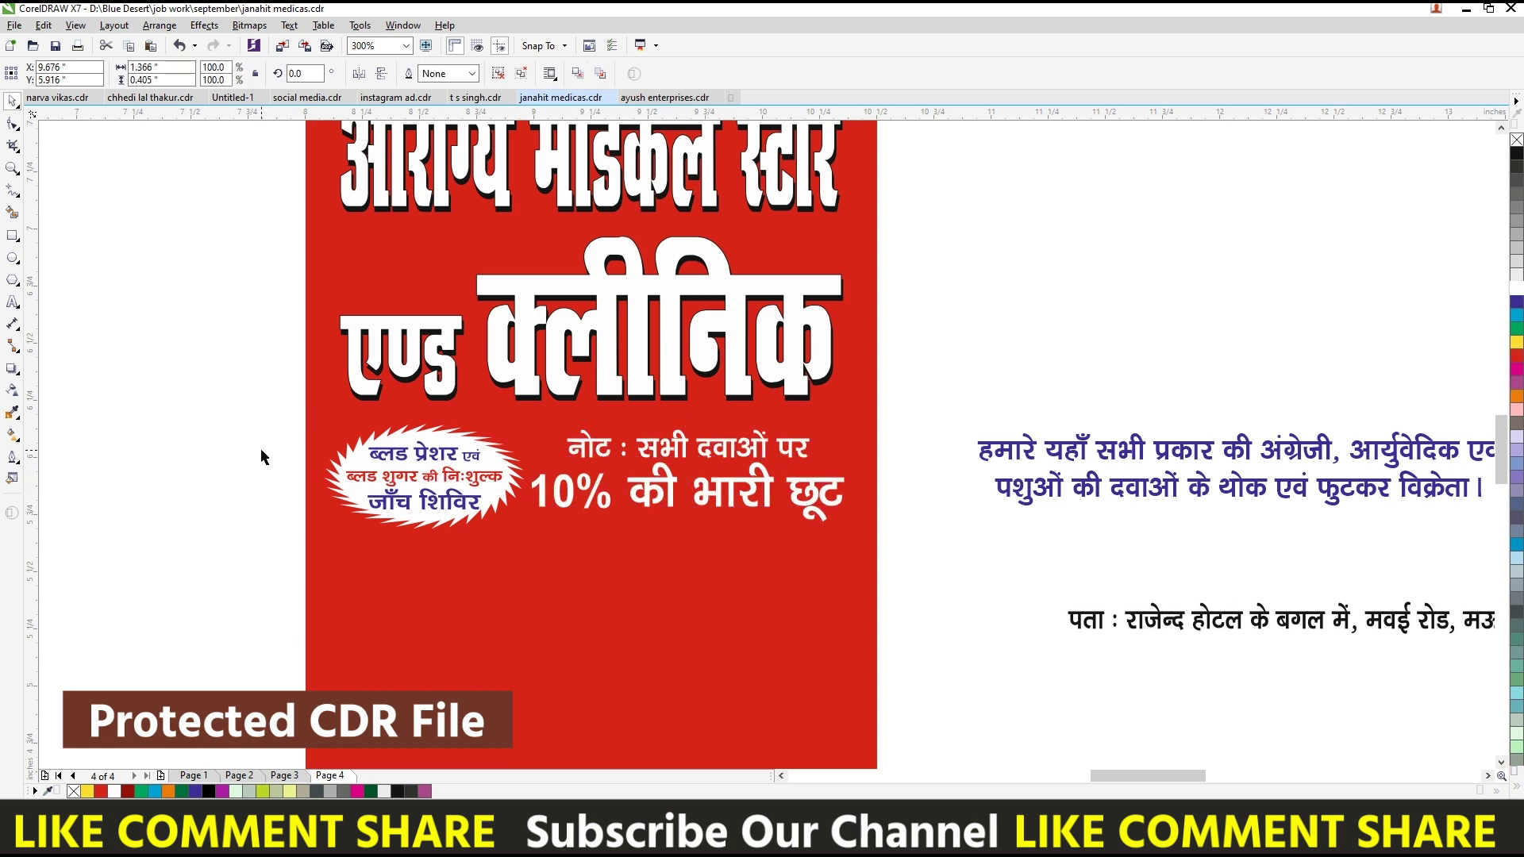
{"action": "left_click", "coordinate": [760, 563]}
{"action": "mouse_move", "coordinate": [1060, 461]}
{"action": "left_mouse_down"}
{"action": "mouse_move", "coordinate": [836, 517]}
{"action": "mouse_move", "coordinate": [418, 568]}
{"action": "left_mouse_up"}
Step: Drag the shop's address line onto the red poster's bottom edge
{"action": "left_click", "coordinate": [925, 517]}
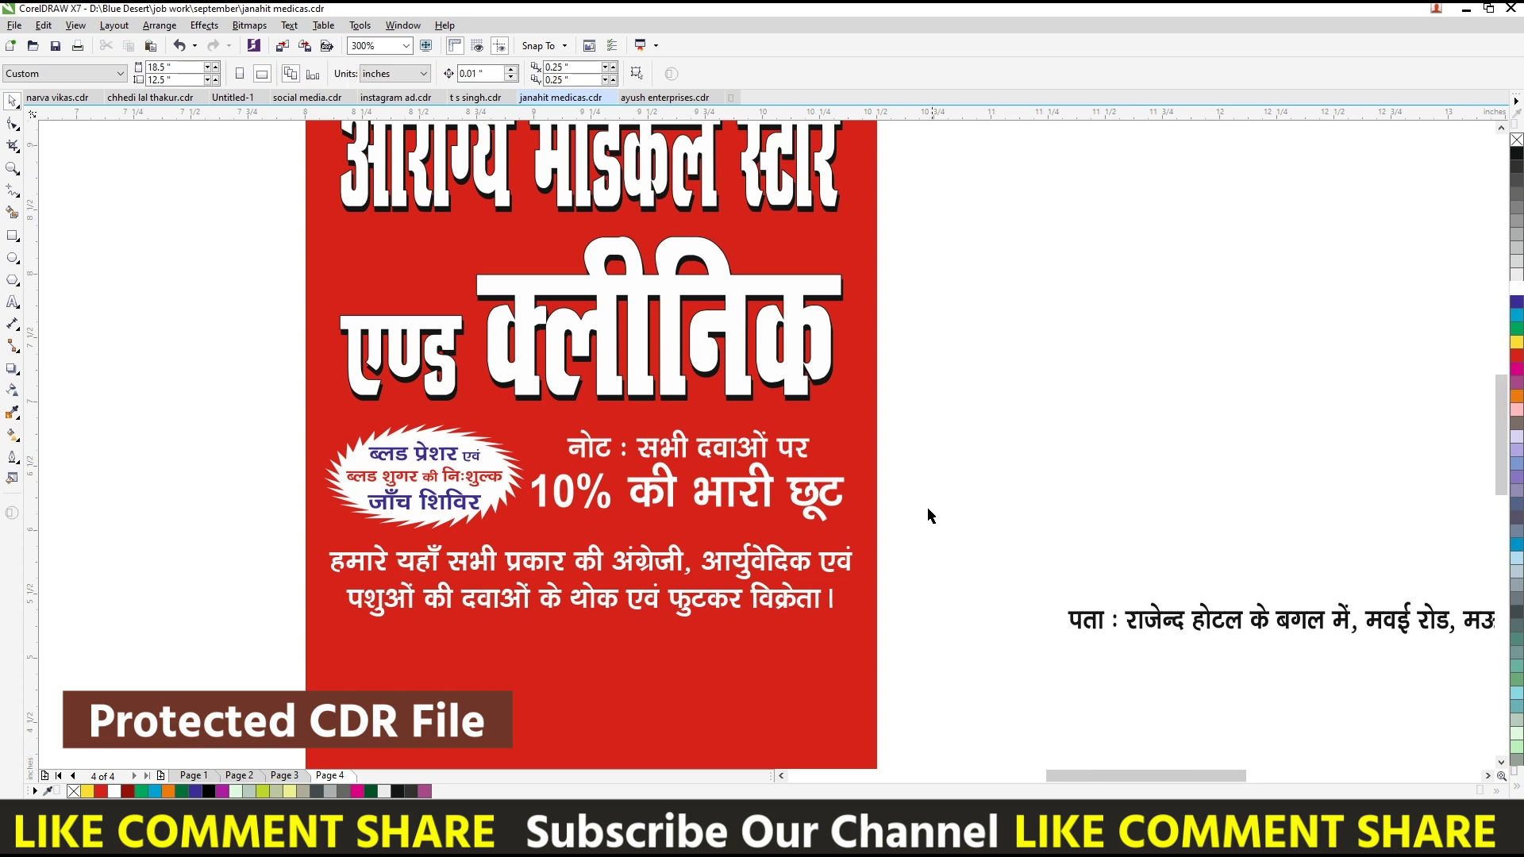
{"action": "key", "text": "F4"}
{"action": "left_click_drag", "start_coordinate": [1062, 624], "coordinate": [641, 734]}
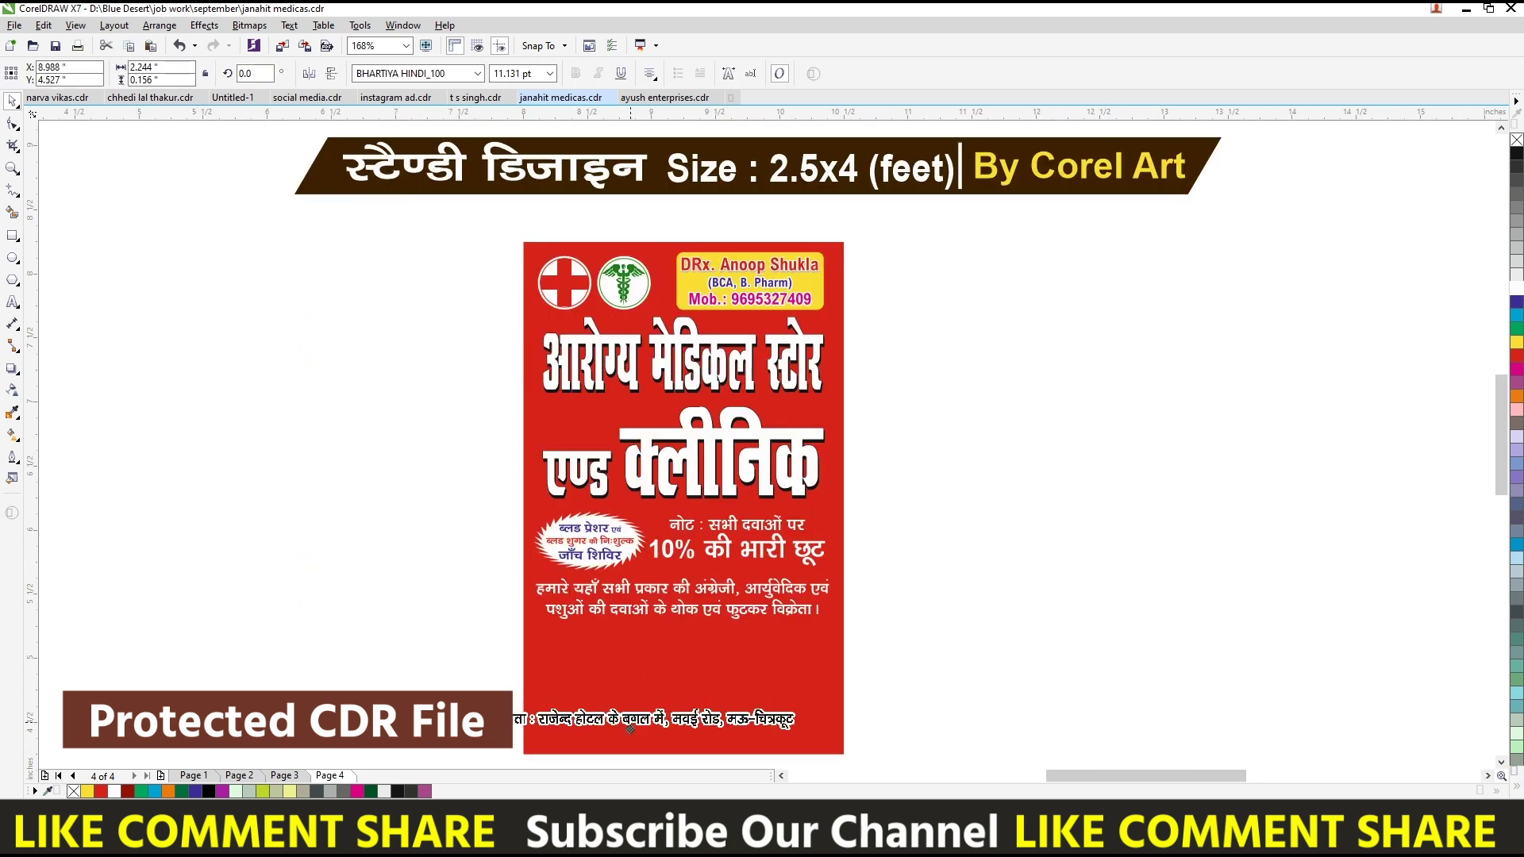
{"action": "left_click", "coordinate": [676, 672]}
{"action": "left_click", "coordinate": [331, 571]}
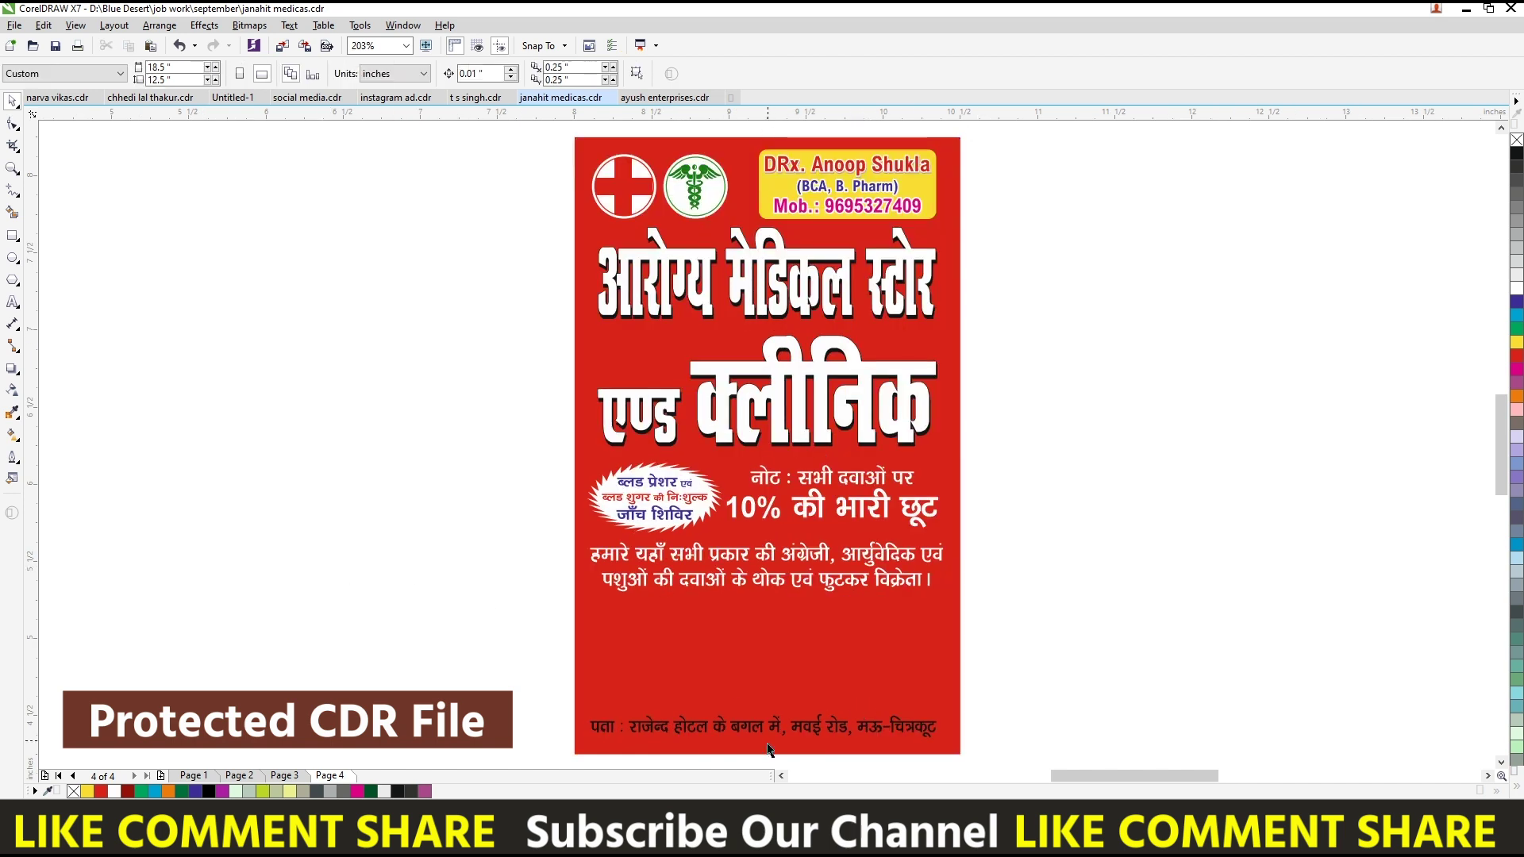
{"action": "scroll", "coordinate": [770, 750], "scroll_direction": "up", "scroll_amount": 3}
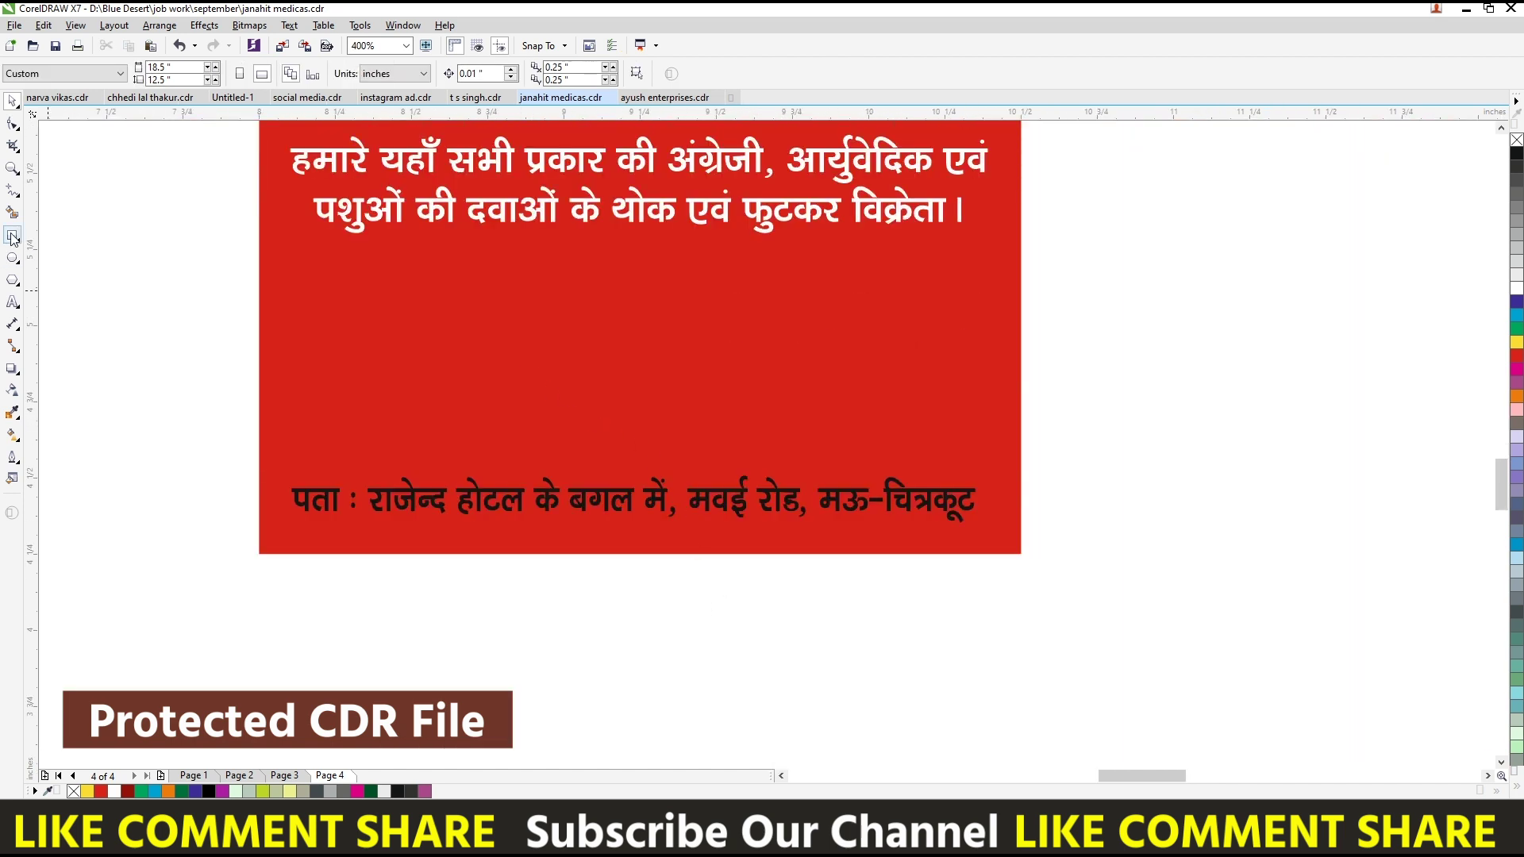
{"action": "left_click", "coordinate": [12, 237]}
{"action": "left_click", "coordinate": [16, 375]}
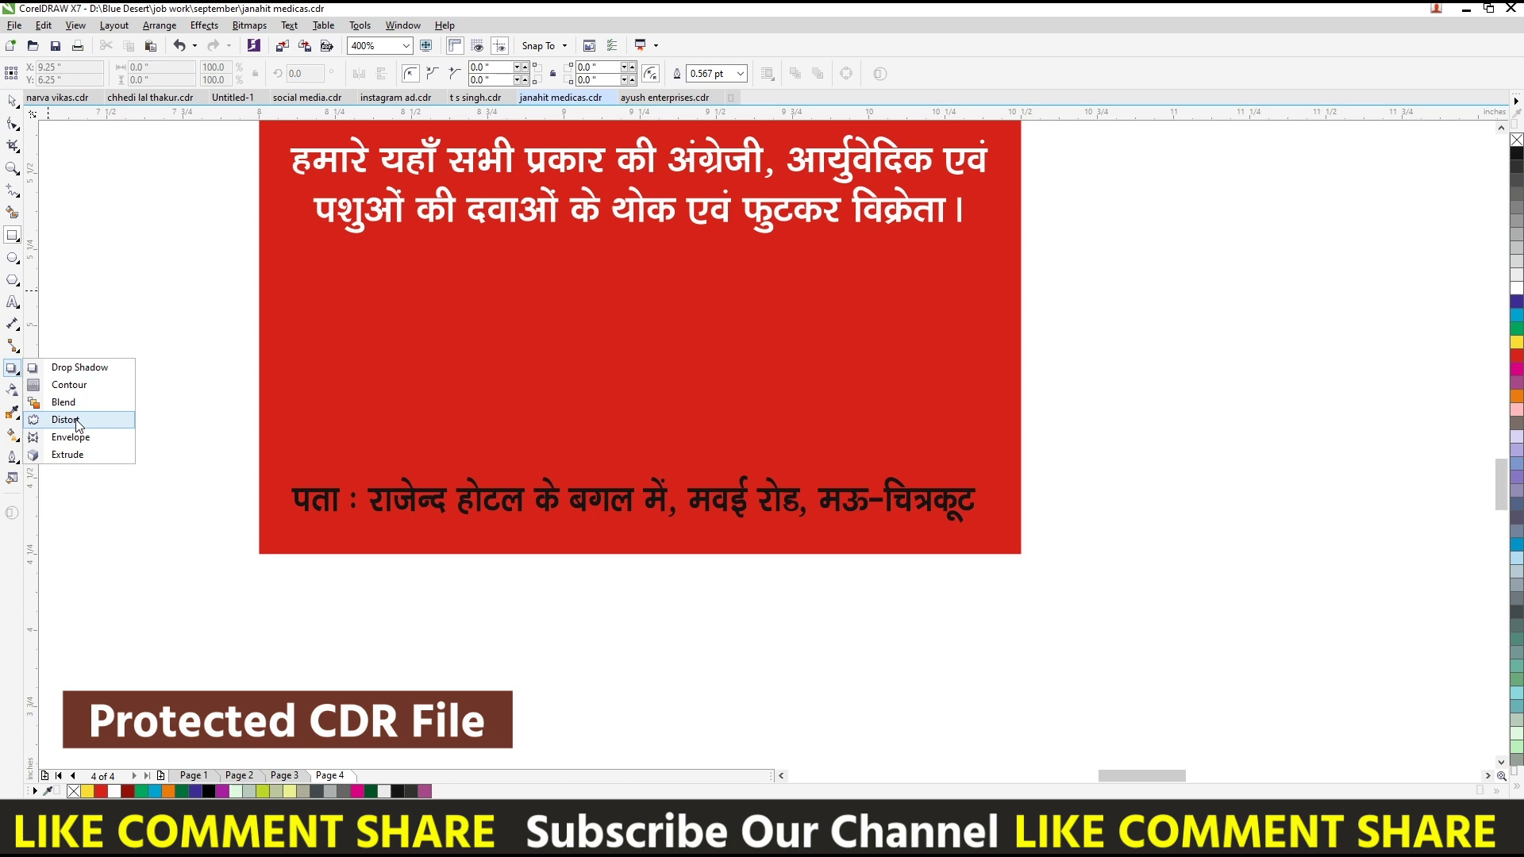
{"action": "left_click", "coordinate": [12, 371]}
Step: Draw an arrow shape over the address line and stretch it across the poster
{"action": "left_click", "coordinate": [12, 280]}
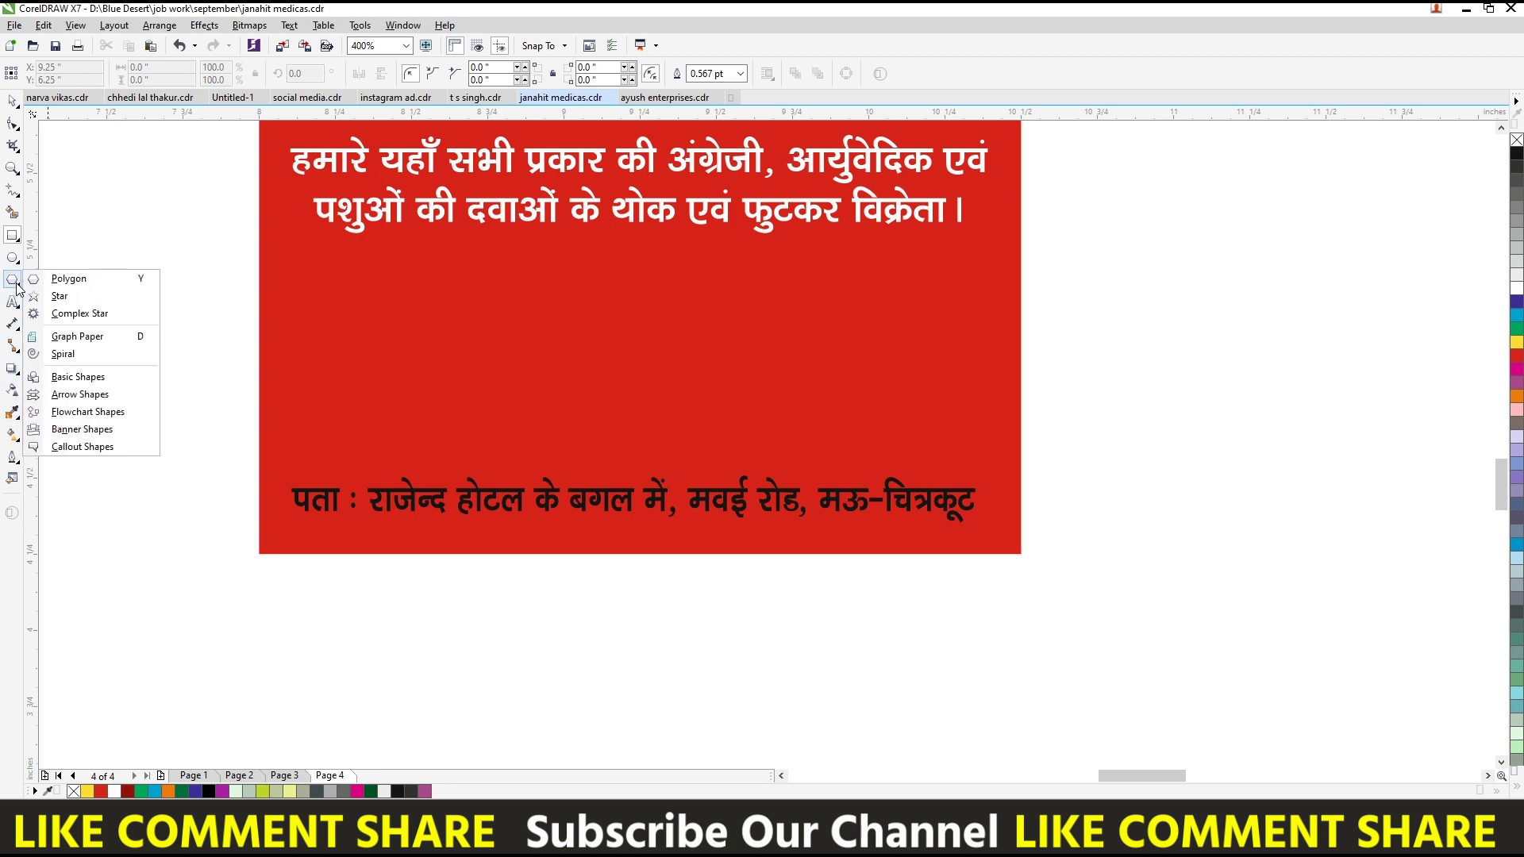
{"action": "left_click", "coordinate": [57, 394]}
{"action": "mouse_move", "coordinate": [388, 625]}
{"action": "left_mouse_down"}
{"action": "mouse_move", "coordinate": [676, 337]}
{"action": "mouse_move", "coordinate": [695, 417]}
{"action": "left_mouse_up"}
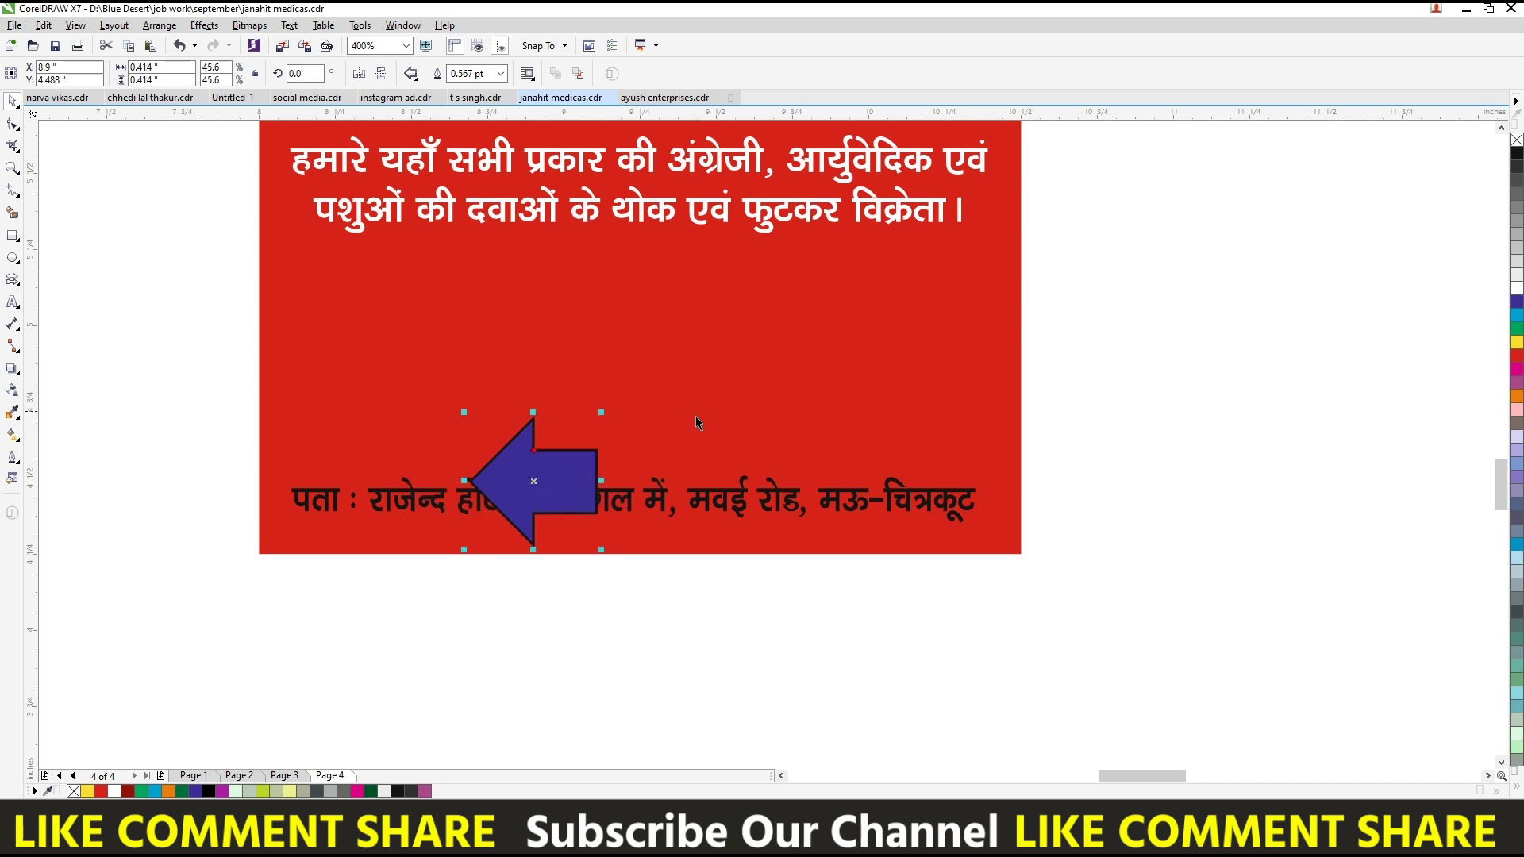
{"action": "left_click_drag", "start_coordinate": [607, 482], "coordinate": [859, 481]}
{"action": "left_click_drag", "start_coordinate": [705, 482], "coordinate": [511, 482]}
{"action": "left_click_drag", "start_coordinate": [671, 550], "coordinate": [634, 536]}
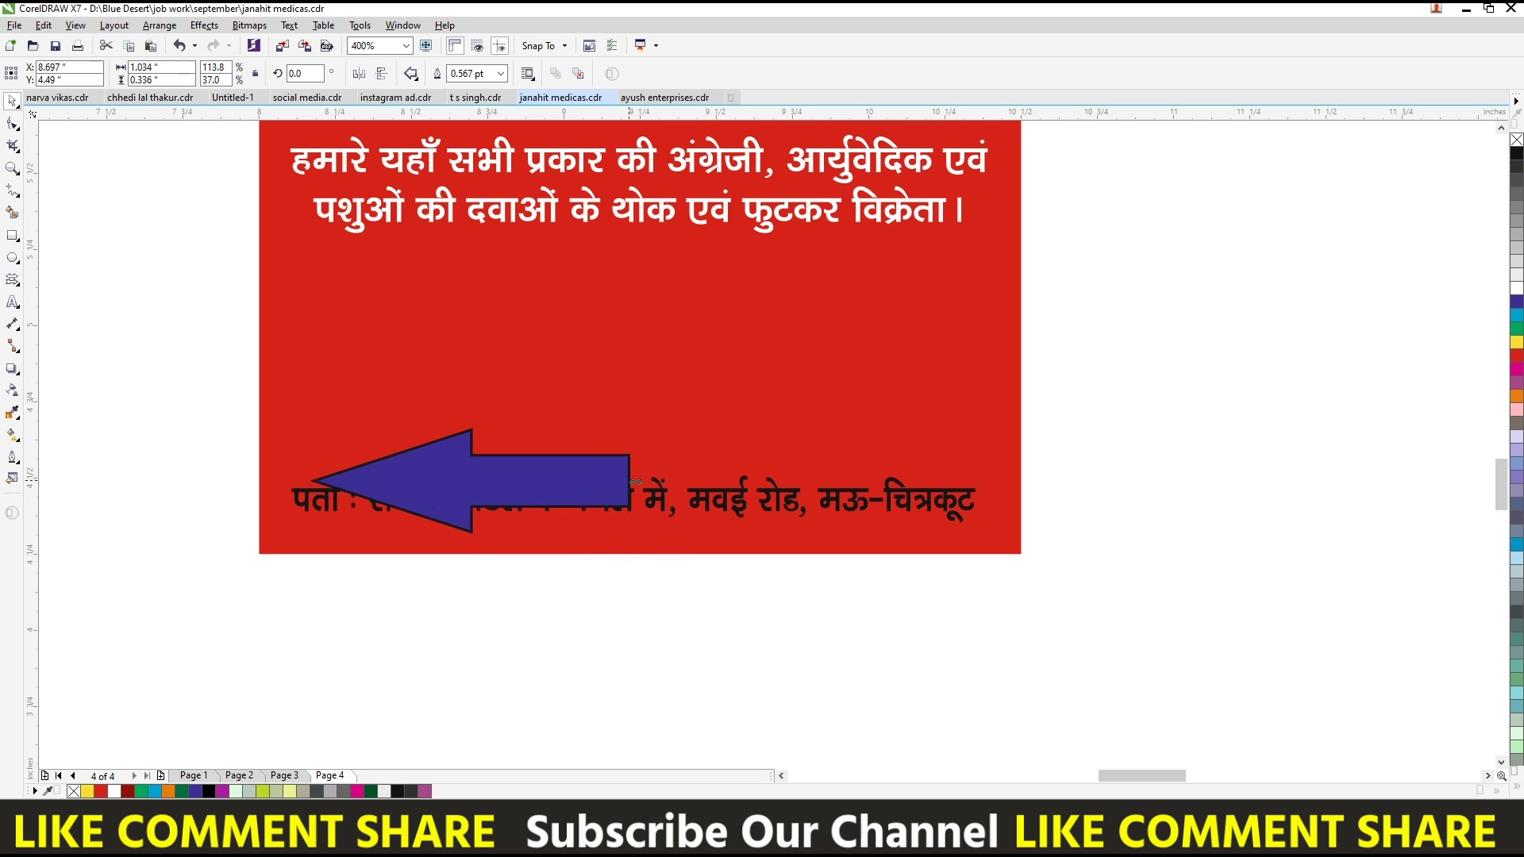
{"action": "left_click_drag", "start_coordinate": [635, 482], "coordinate": [782, 482]}
{"action": "left_click_drag", "start_coordinate": [566, 488], "coordinate": [528, 496]}
Step: Extend the arrow's tail, make it white with no outline, and bring the address forward
{"action": "key", "text": "ctrl+q"}
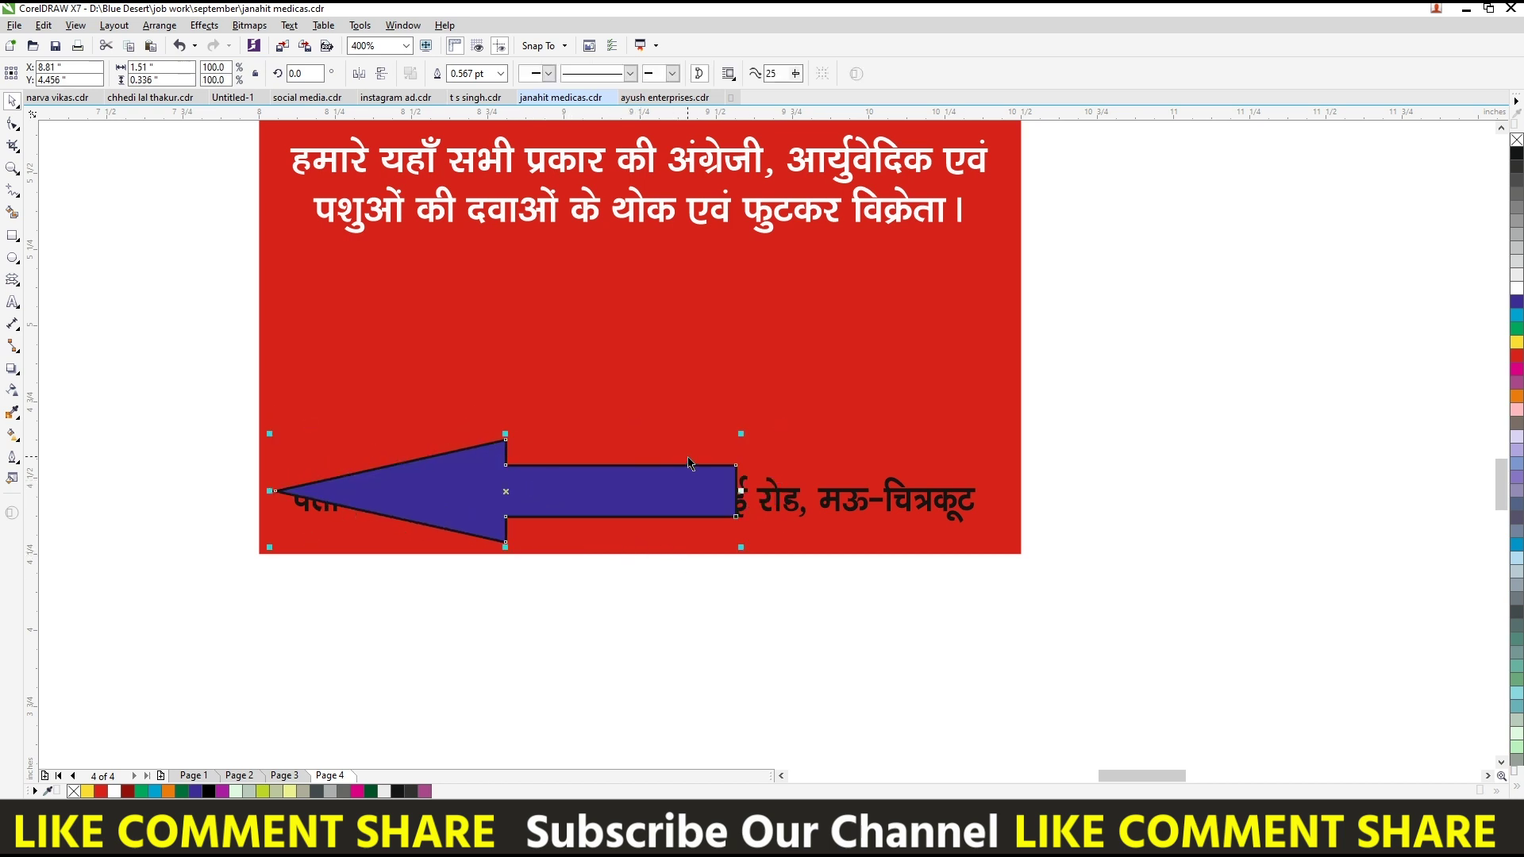
{"action": "key", "text": "F10"}
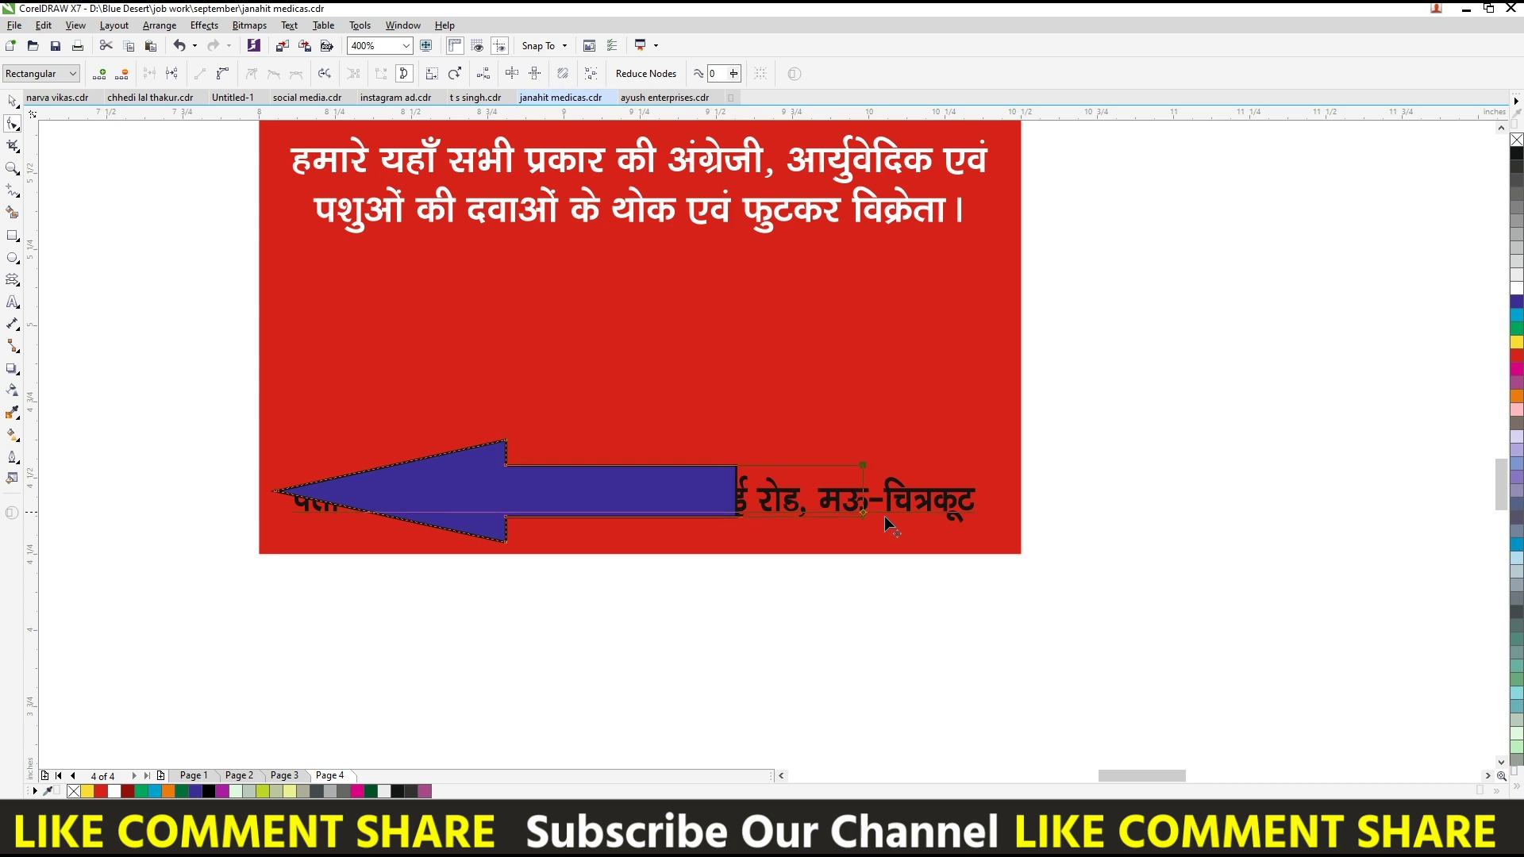
{"action": "left_click_drag", "start_coordinate": [968, 530], "coordinate": [978, 535]}
{"action": "key", "text": "space"}
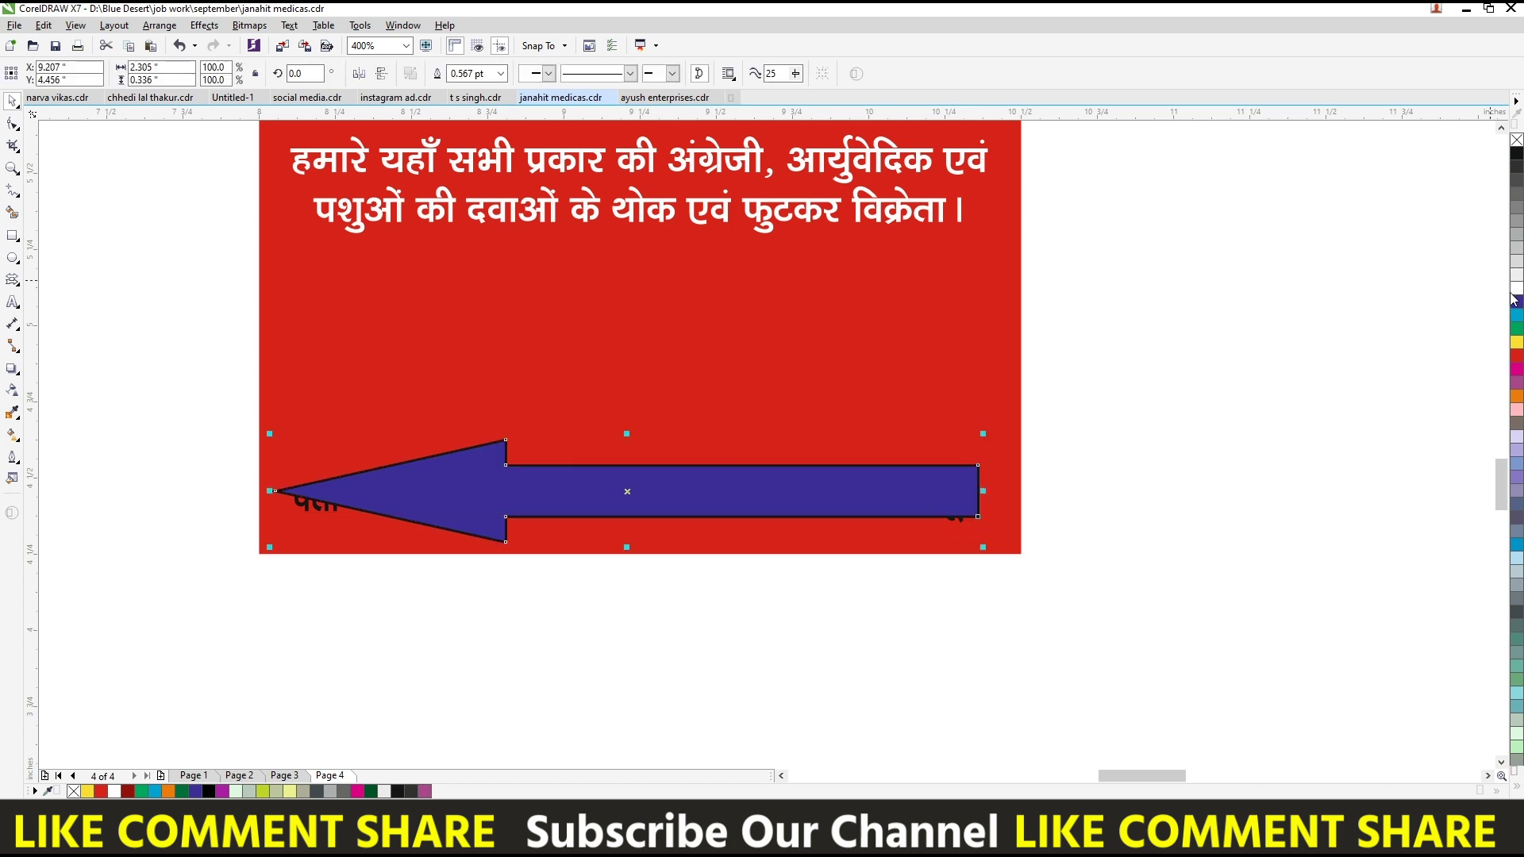
{"action": "left_click", "coordinate": [1514, 291]}
{"action": "right_click", "coordinate": [1515, 142]}
{"action": "left_click", "coordinate": [903, 559]}
{"action": "left_click", "coordinate": [510, 487]}
{"action": "key", "text": "shift+Page_Up"}
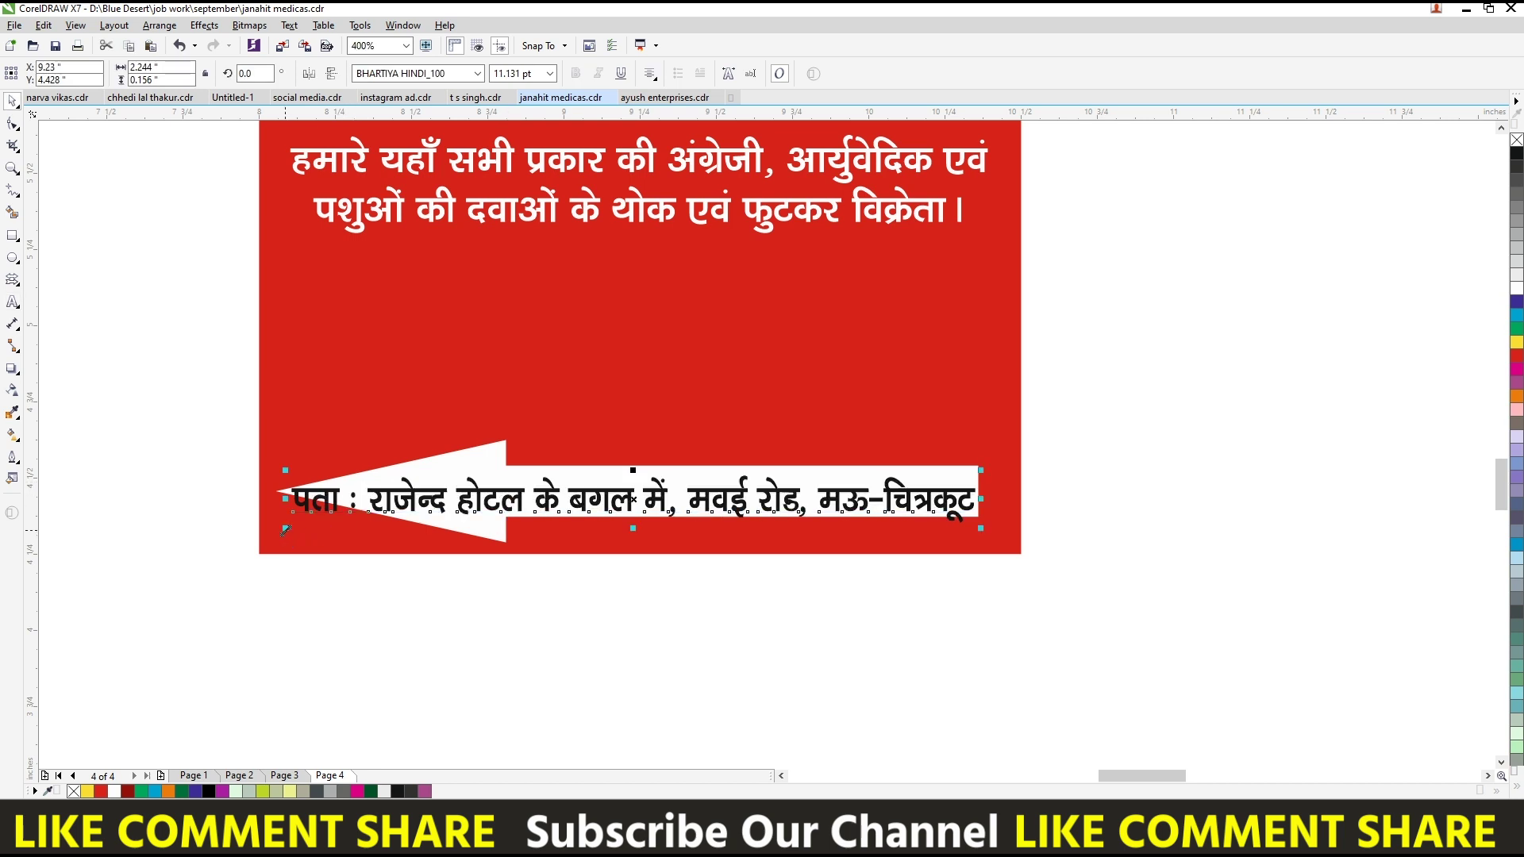
Step: Shrink and edit the address text, nudging it up and slightly left
{"action": "left_click_drag", "start_coordinate": [286, 529], "coordinate": [369, 536]}
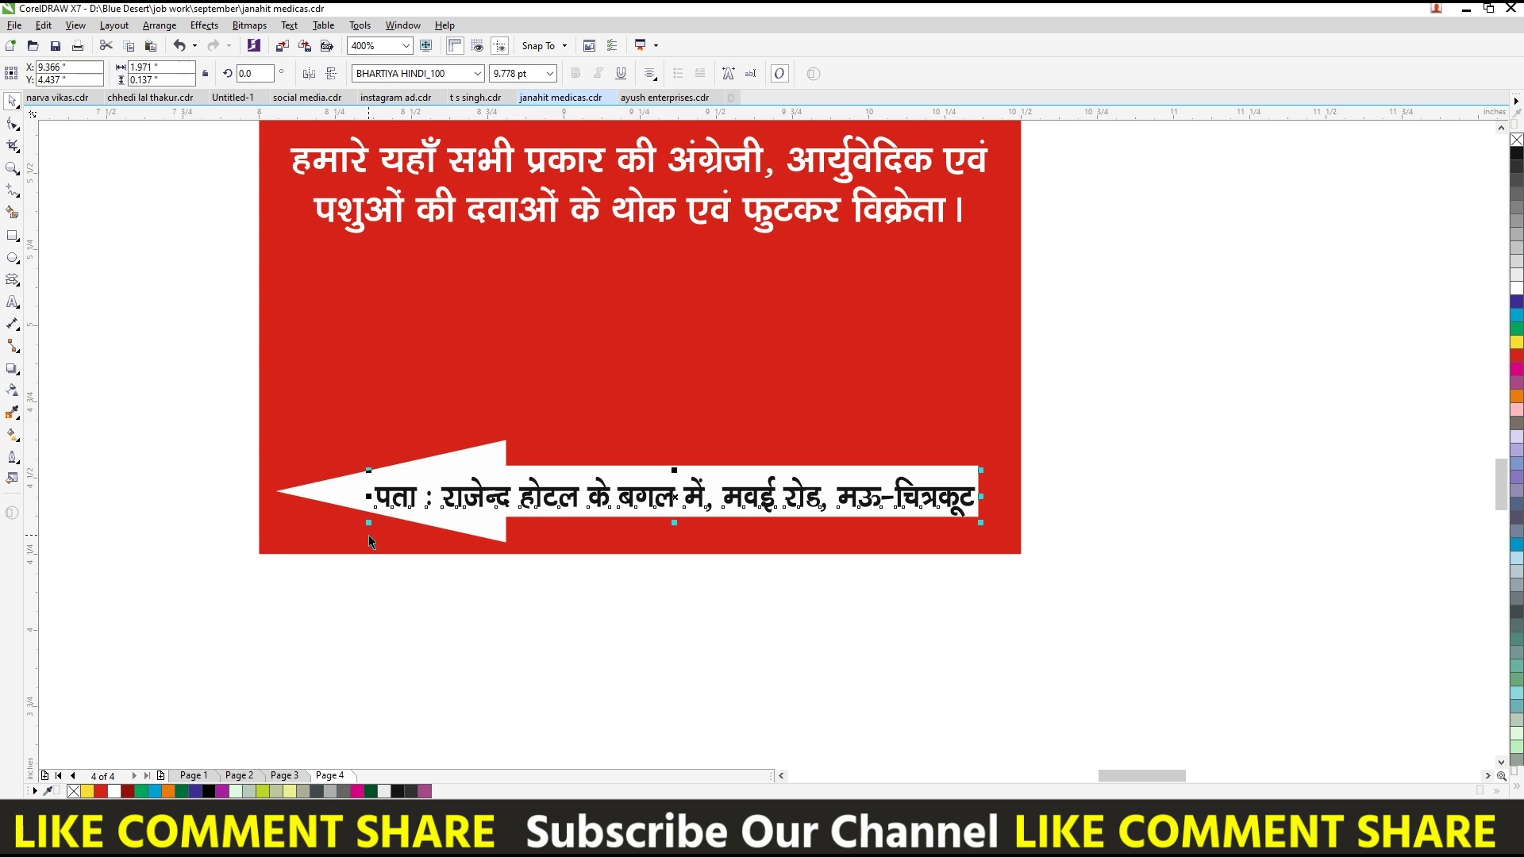
{"action": "key", "text": "Up"}
{"action": "key", "text": "Up"}
{"action": "key", "text": "F8"}
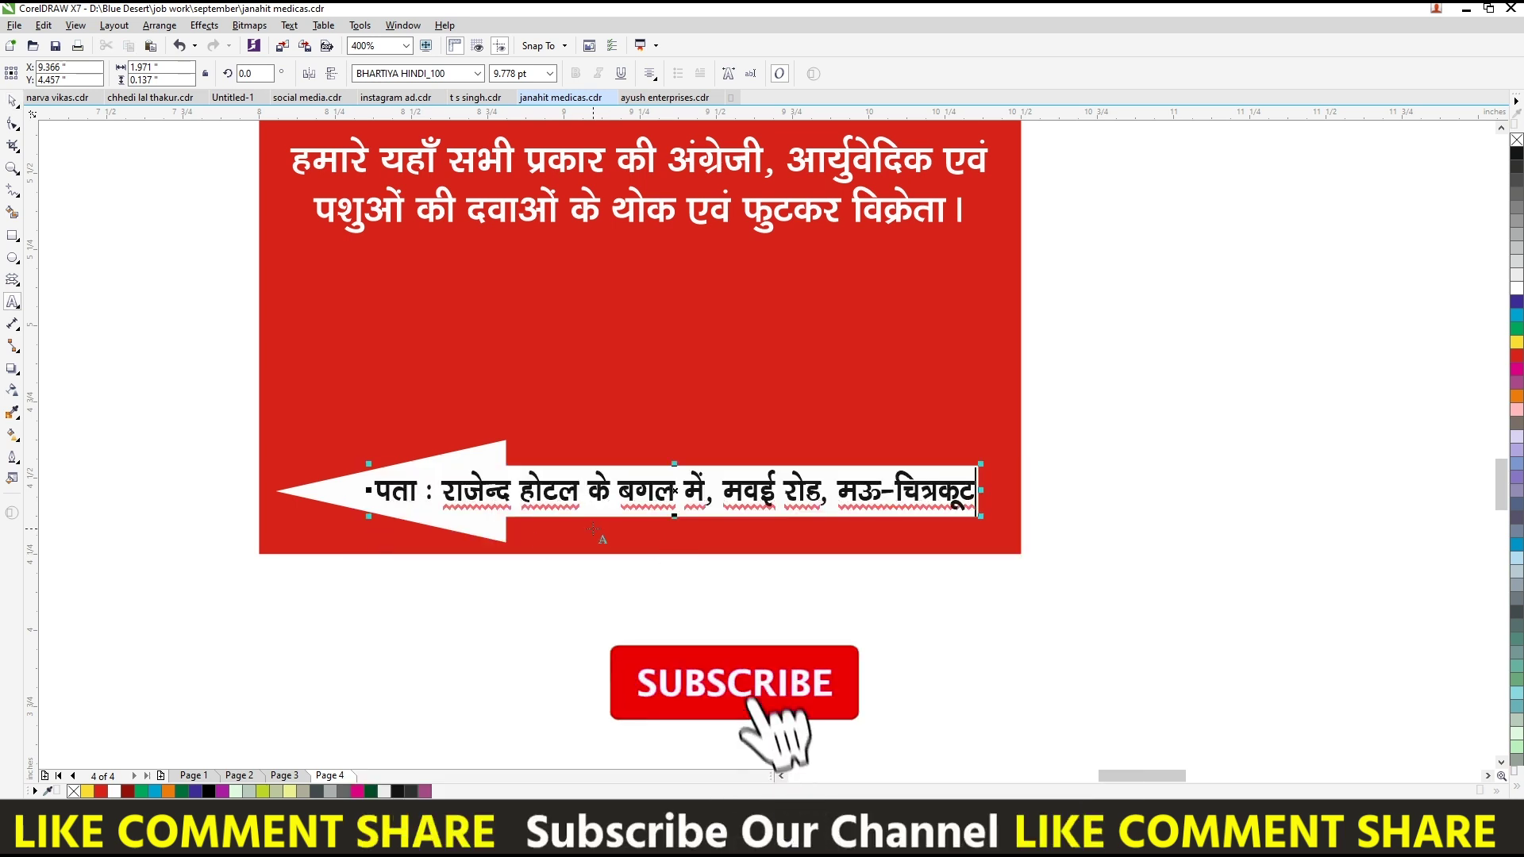
{"action": "key", "text": "ctrl+a"}
{"action": "key", "text": "ctrl+space"}
{"action": "left_click_drag", "start_coordinate": [605, 482], "coordinate": [595, 482]}
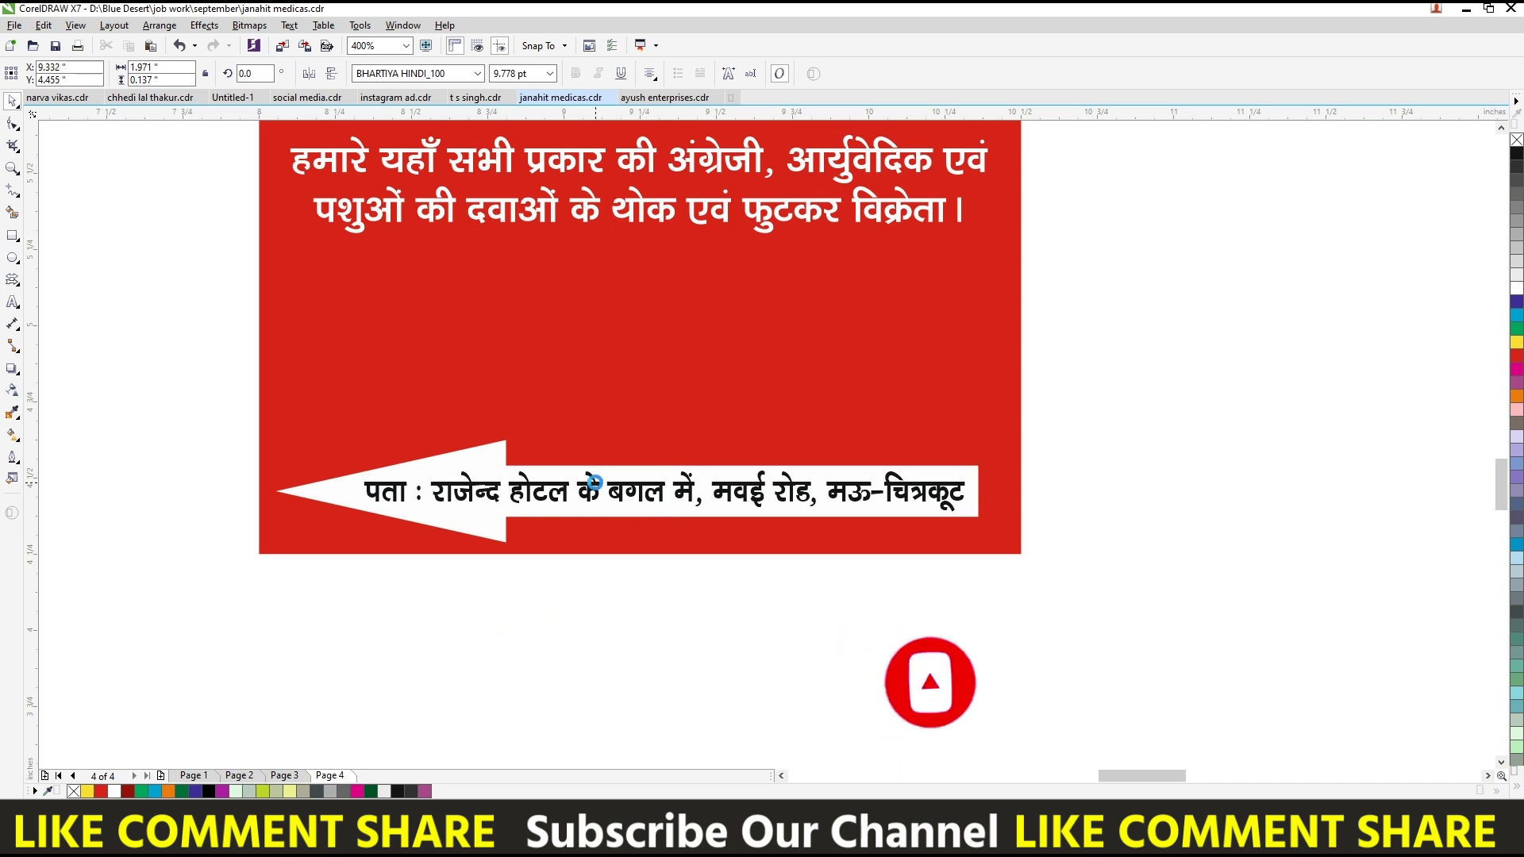
Step: Nudge the address text inside the arrow group slightly left and down
{"action": "left_click", "coordinate": [697, 408]}
{"action": "key", "text": "shift+F2"}
{"action": "key", "text": "Escape"}
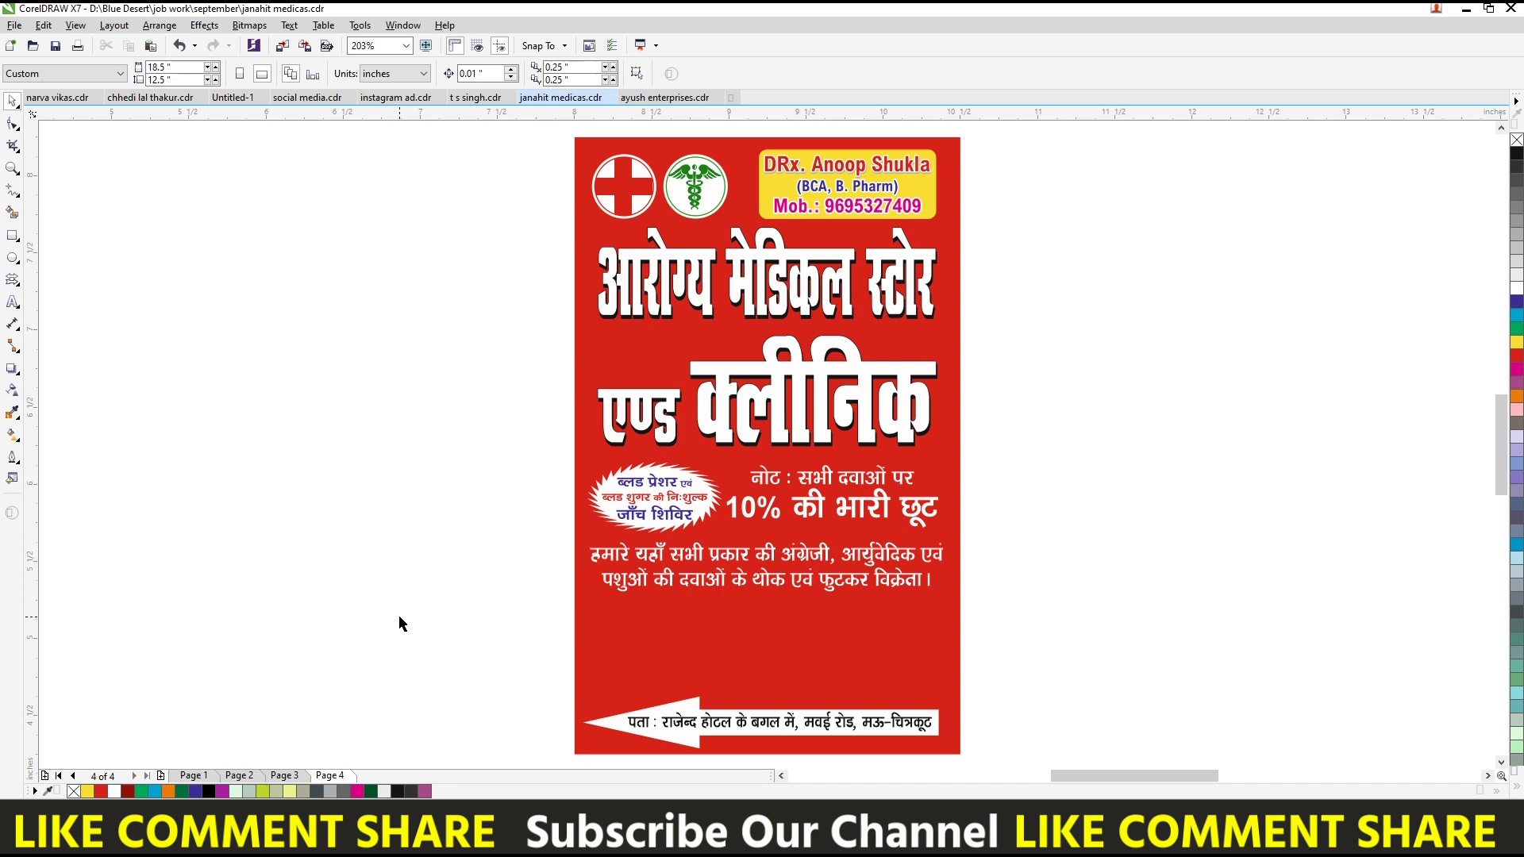
{"action": "left_click", "coordinate": [734, 724]}
{"action": "left_click", "coordinate": [746, 727], "text": "ctrl"}
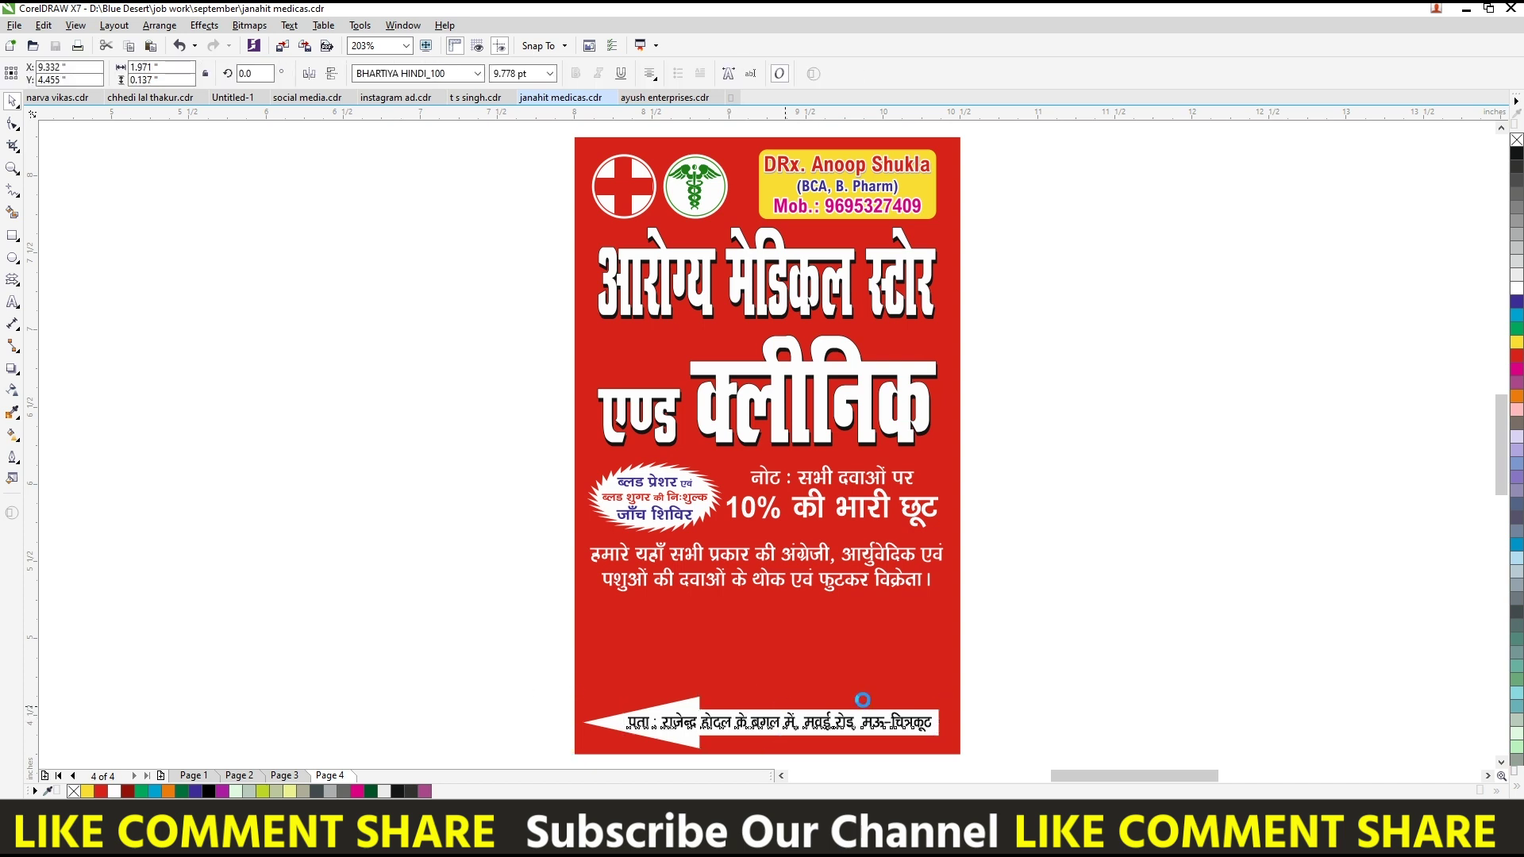
{"action": "key", "text": "Left"}
{"action": "key", "text": "Down"}
{"action": "key", "text": "Left"}
{"action": "left_click", "coordinate": [1096, 528]}
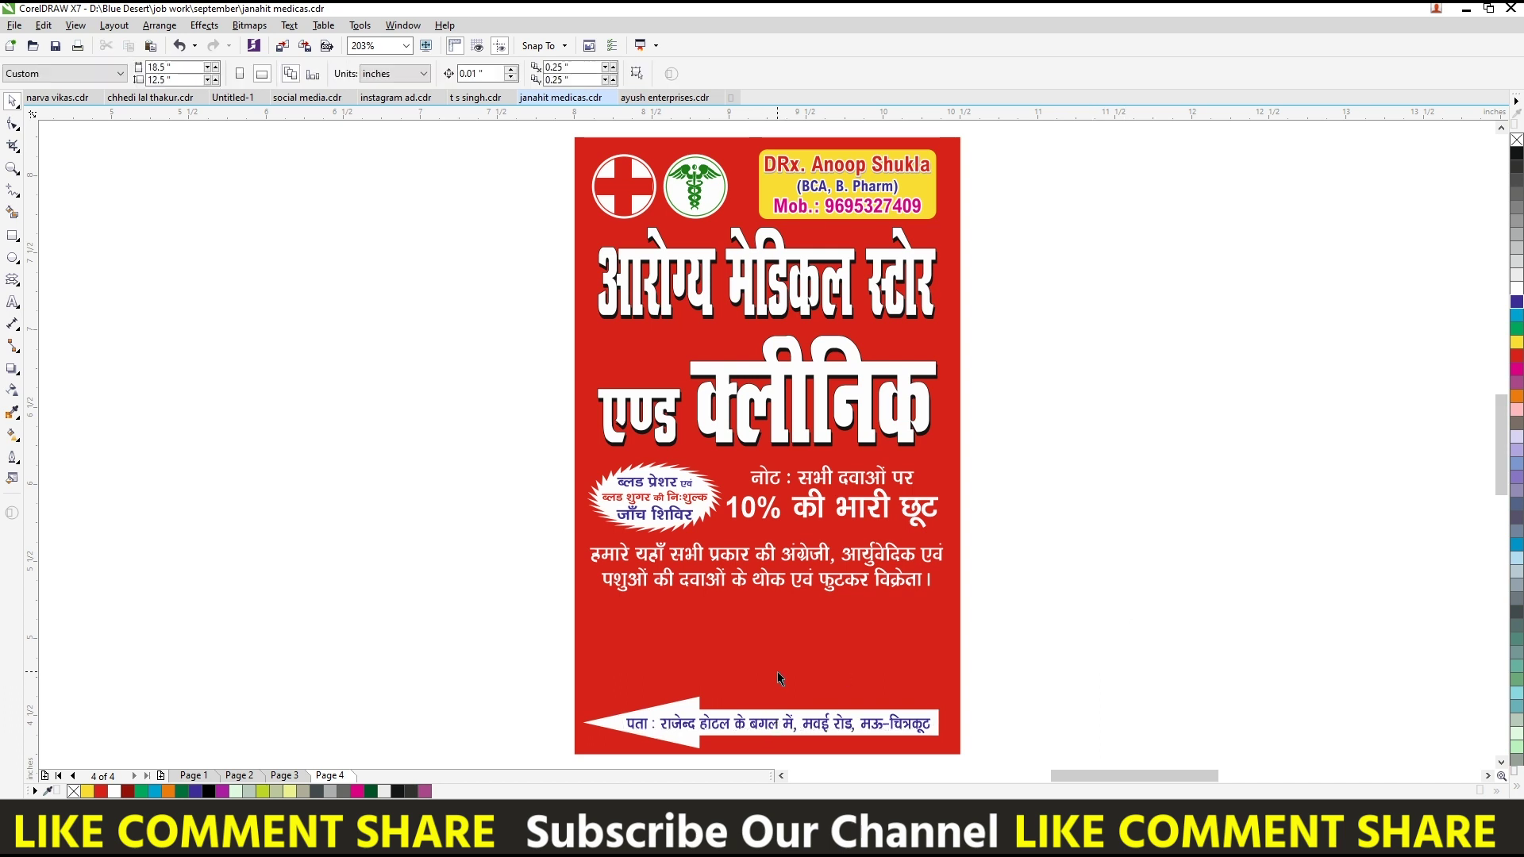
Step: Select and check the paragraph text below the offer
{"action": "left_click", "coordinate": [413, 535]}
{"action": "left_click", "coordinate": [768, 582]}
{"action": "left_click", "coordinate": [982, 652]}
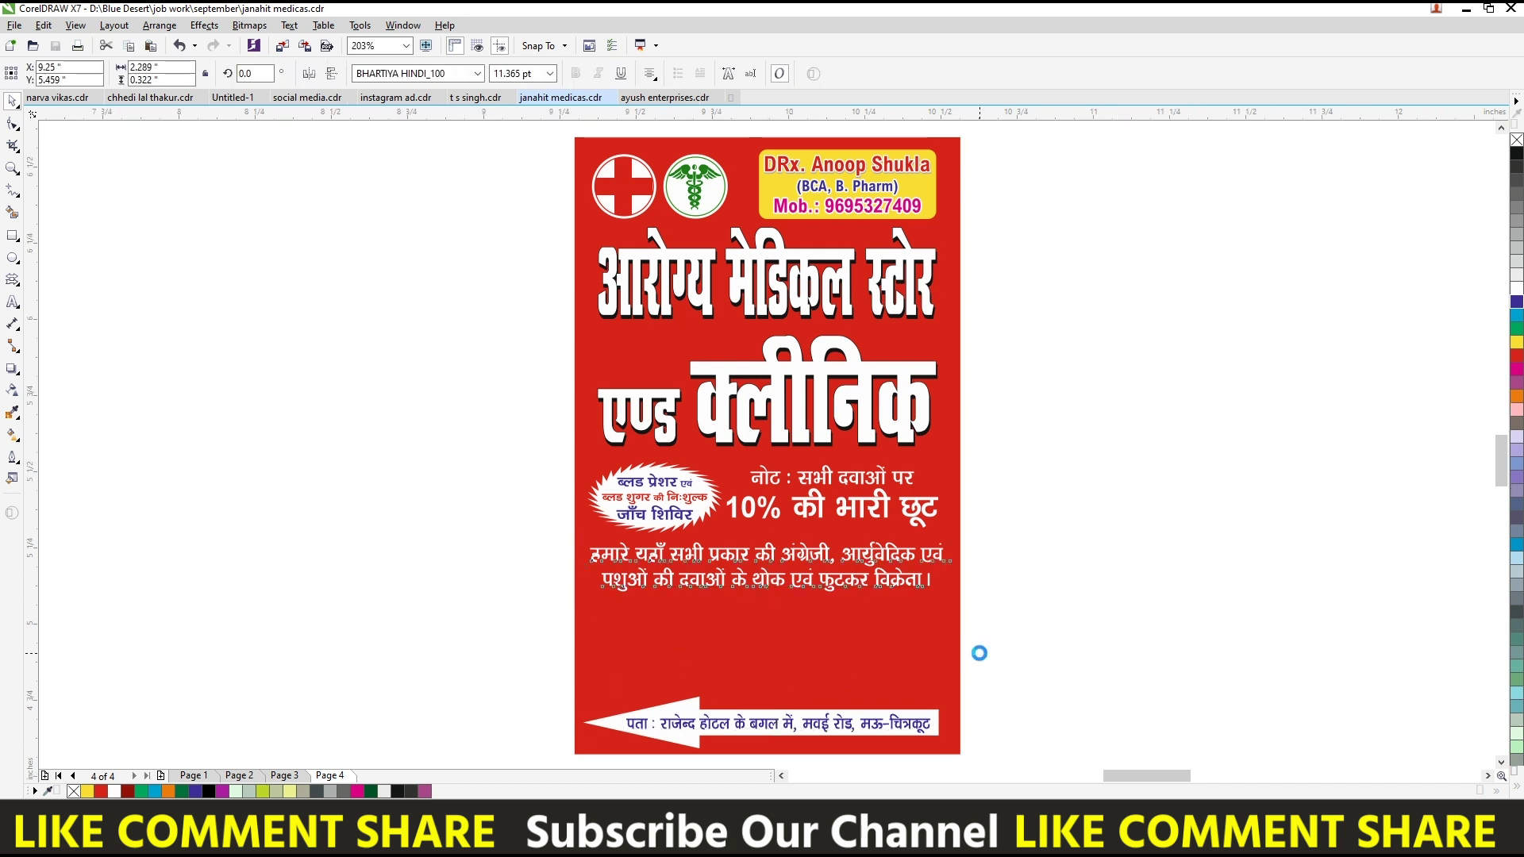
{"action": "scroll", "coordinate": [982, 651], "scroll_direction": "up", "scroll_amount": 2}
Step: Draw a box over the paragraph, fill it dark green (K=40) without outline, and round its corners
{"action": "left_click", "coordinate": [12, 237]}
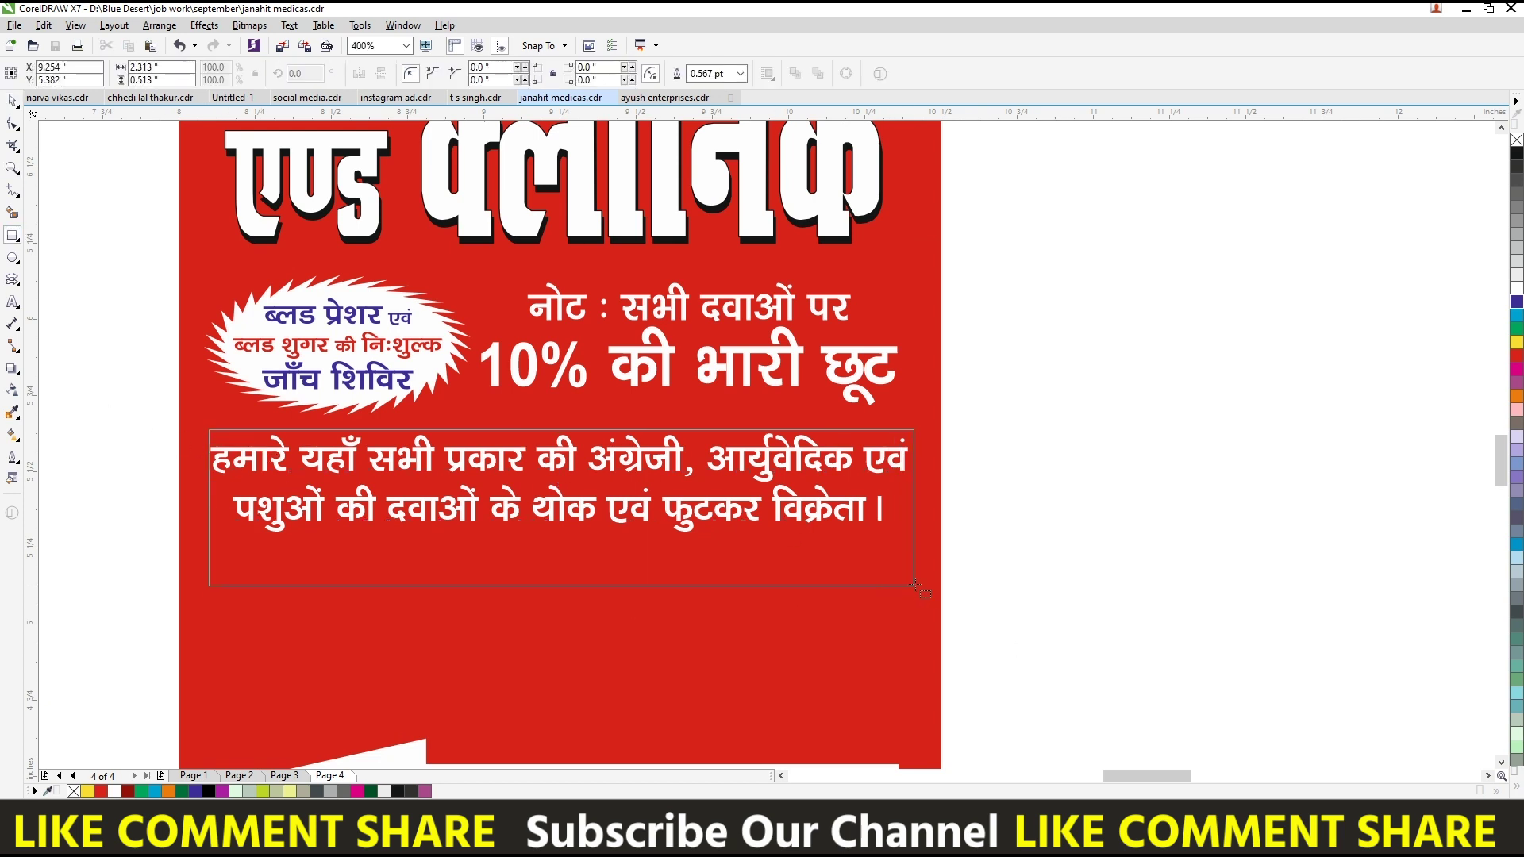
{"action": "left_click_drag", "start_coordinate": [208, 429], "coordinate": [914, 571]}
{"action": "key", "text": "space"}
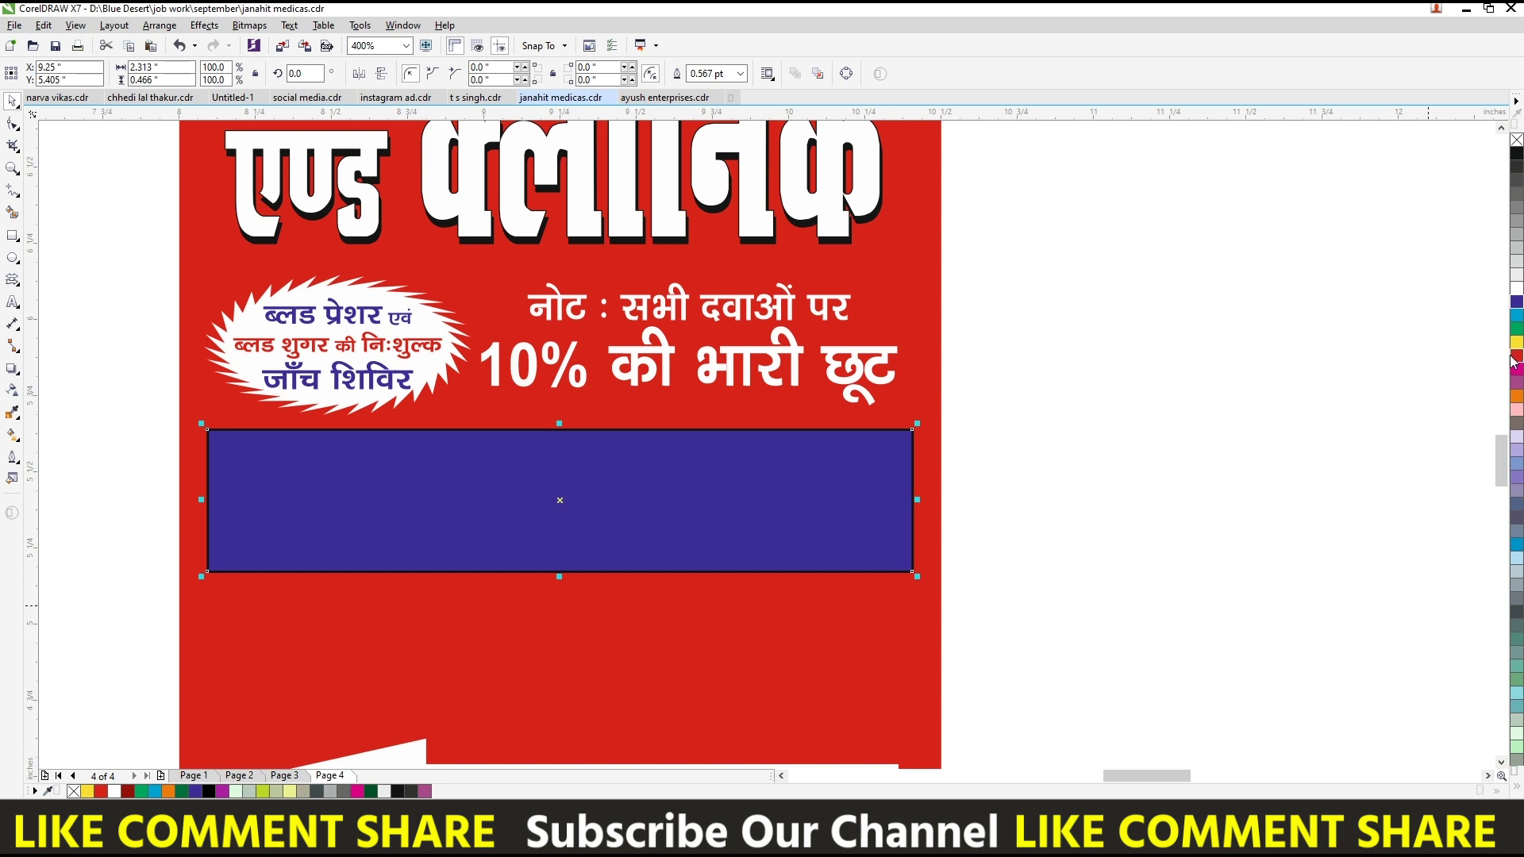
{"action": "left_click", "coordinate": [1517, 330]}
{"action": "right_click", "coordinate": [1516, 141]}
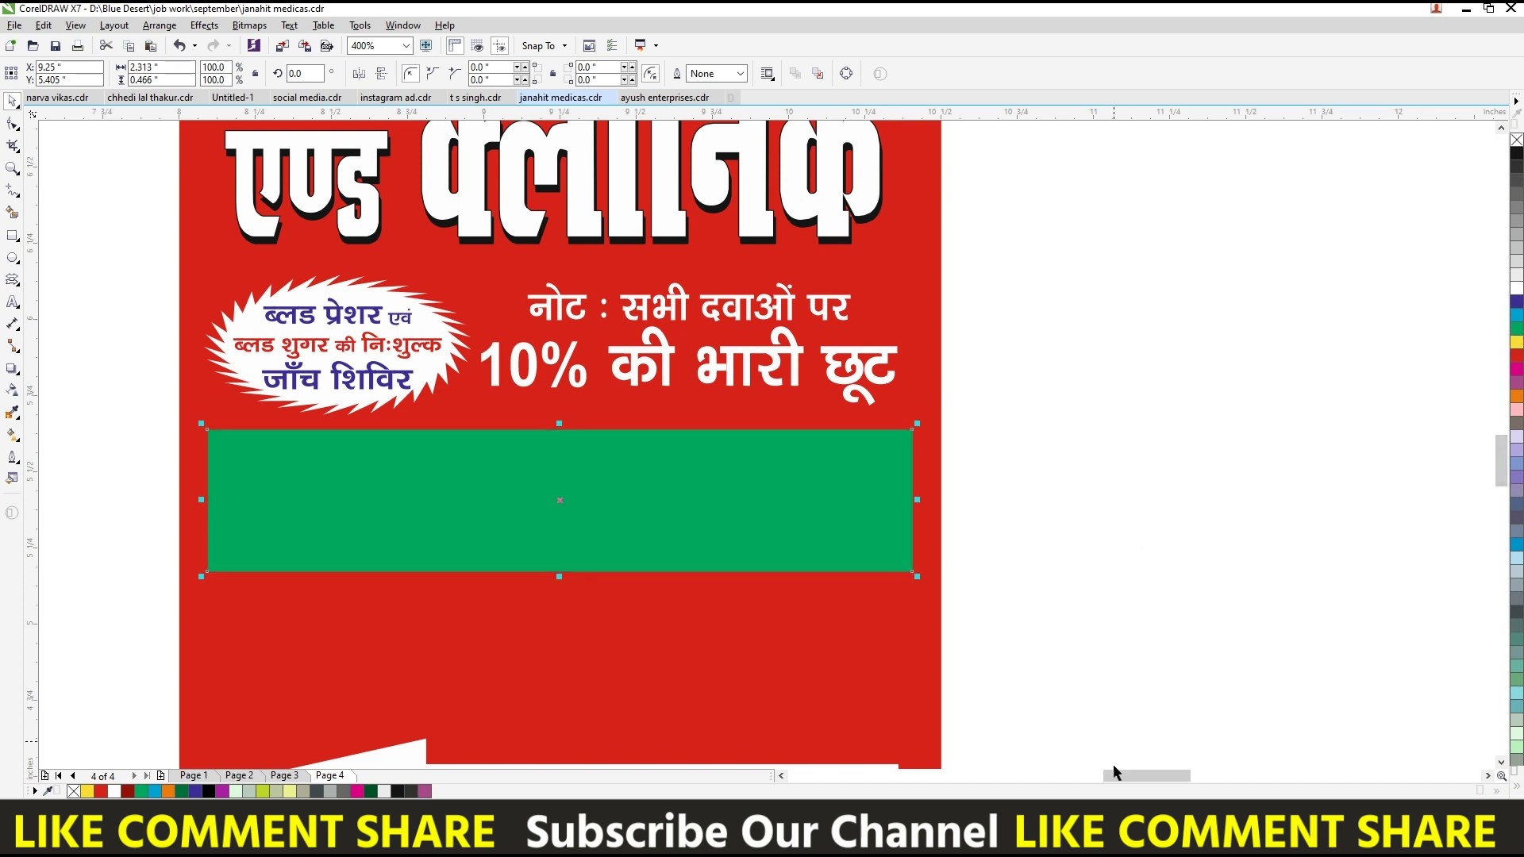
{"action": "key", "text": "shift+F11"}
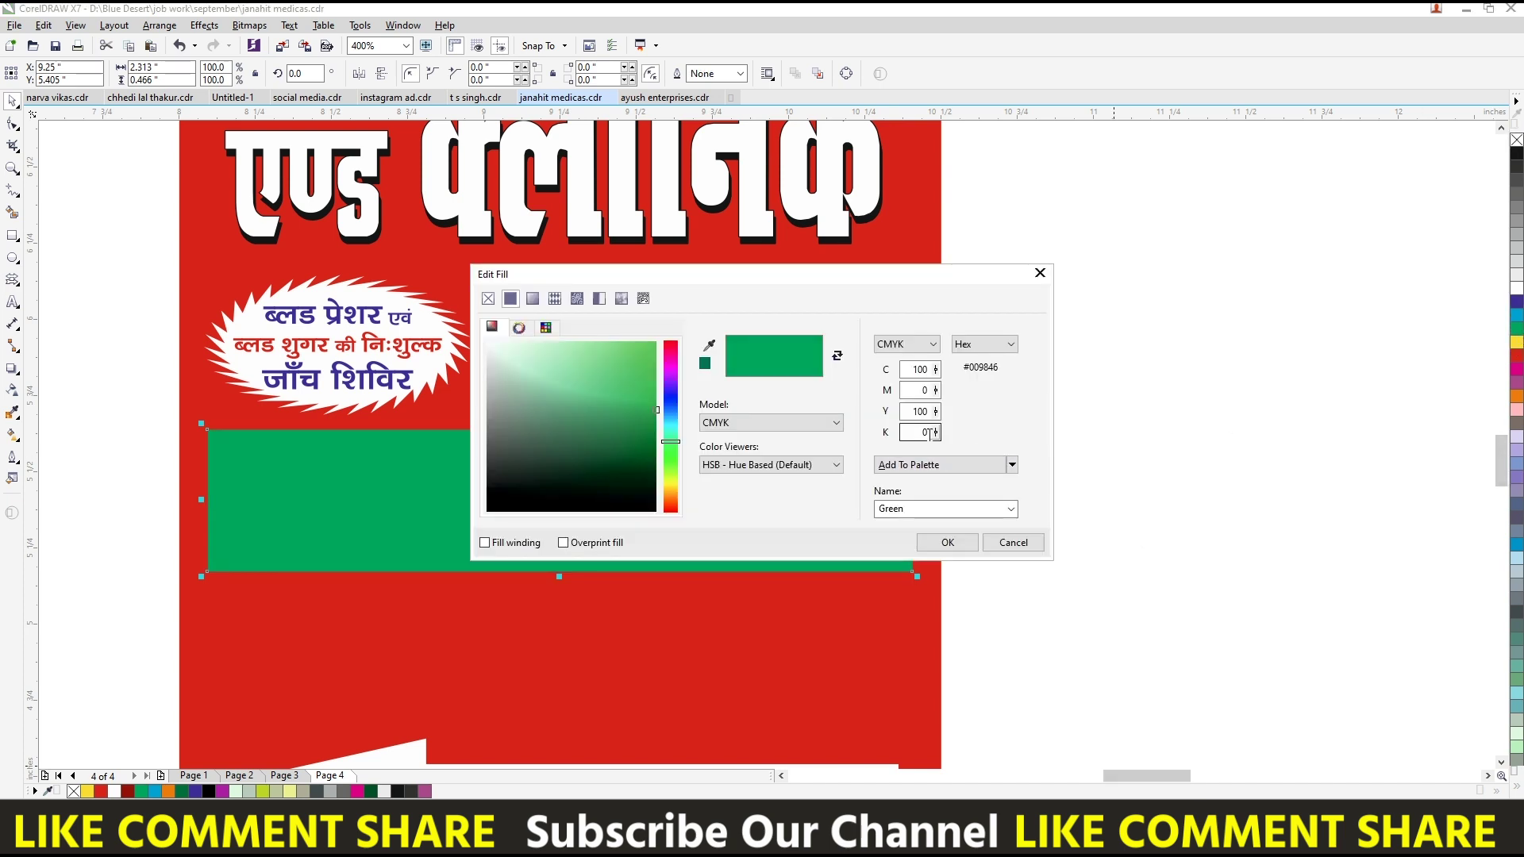
{"action": "type", "text": "40"}
{"action": "key", "text": "Return"}
{"action": "key", "text": "F10"}
{"action": "left_click_drag", "start_coordinate": [912, 429], "coordinate": [900, 431]}
{"action": "key", "text": "space"}
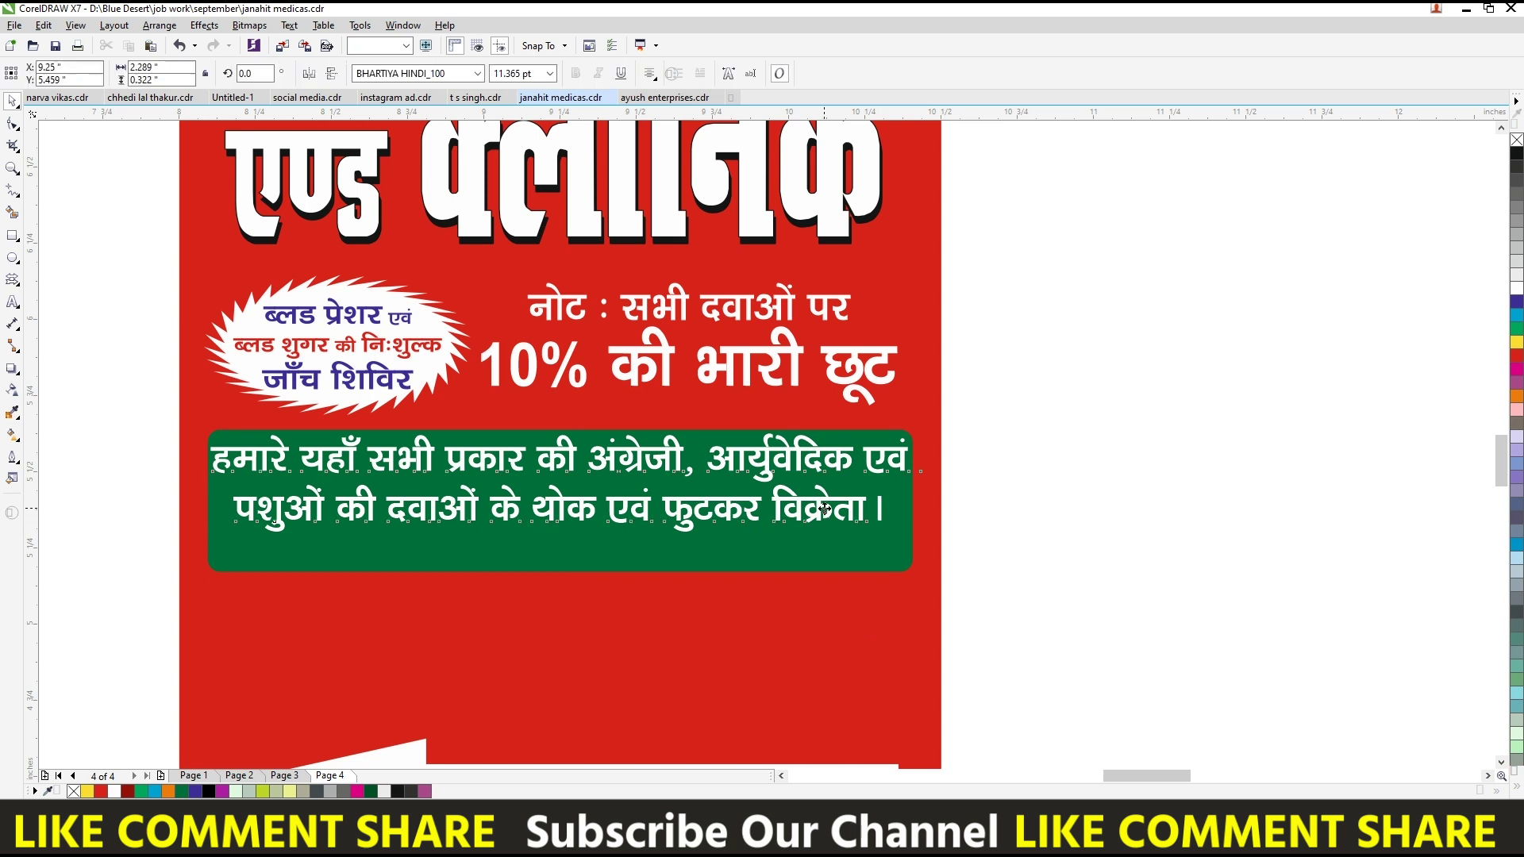
Step: Set the green box's paragraph to A-SuperHindi-10 and narrow its frame to fit inside the box
{"action": "left_click", "coordinate": [998, 576]}
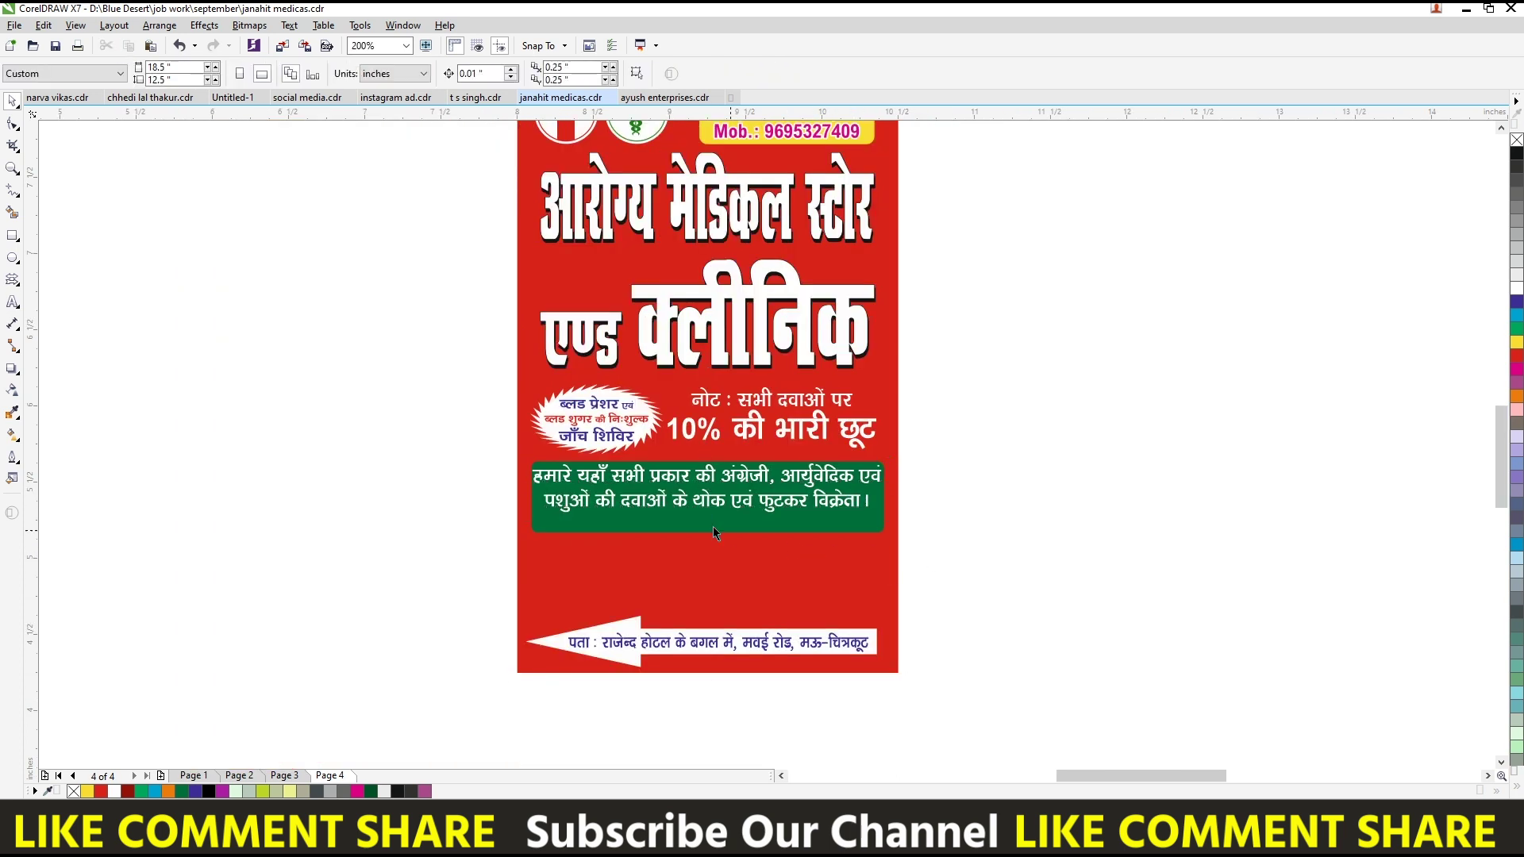
{"action": "scroll", "coordinate": [602, 505], "scroll_direction": "up", "scroll_amount": 2}
{"action": "left_click_drag", "start_coordinate": [602, 505], "coordinate": [601, 512]}
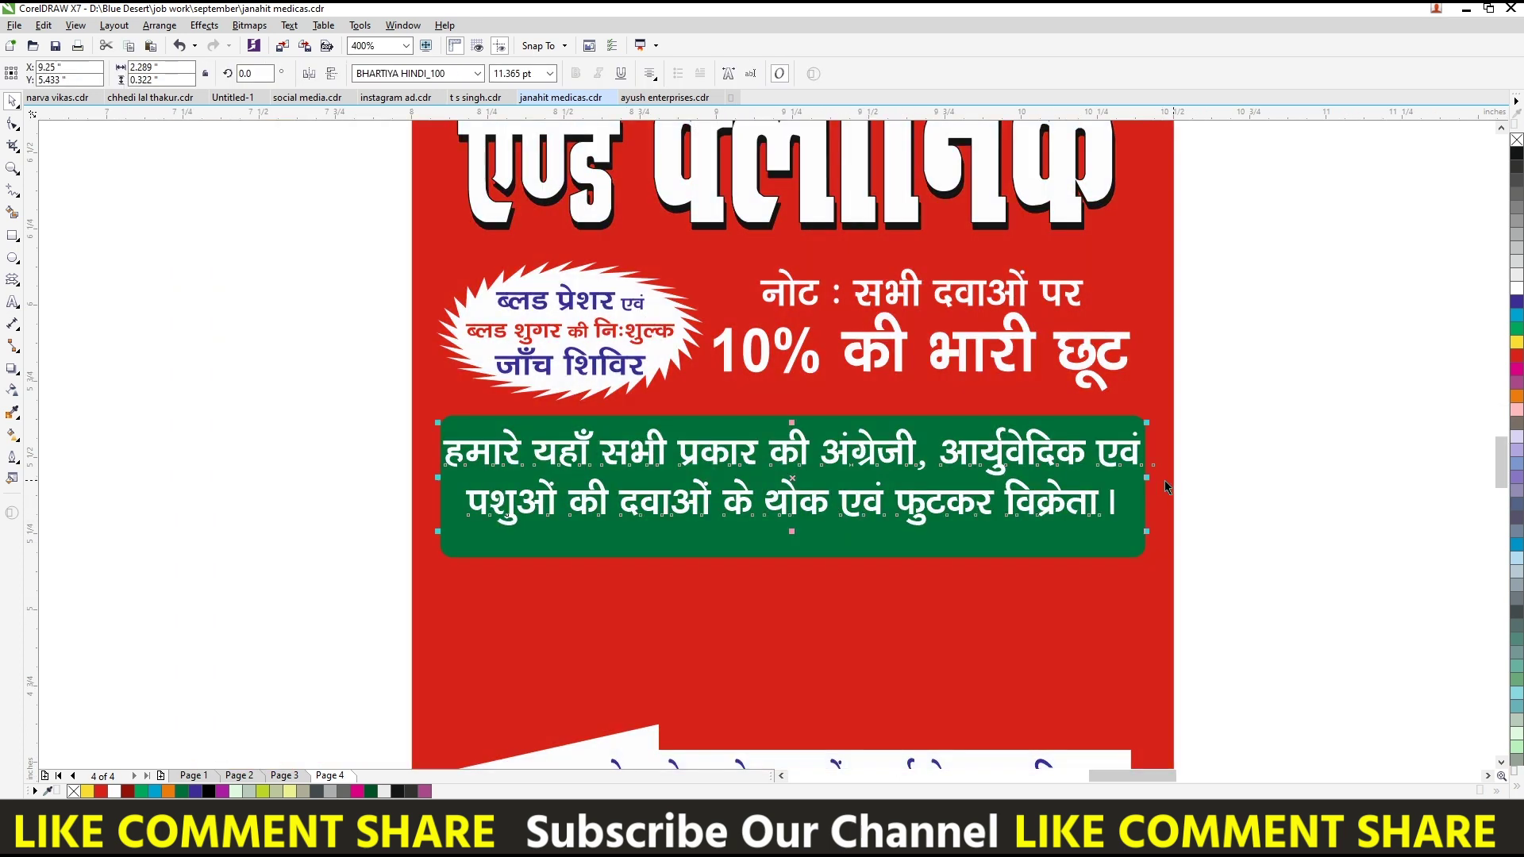
{"action": "left_click_drag", "start_coordinate": [1148, 479], "coordinate": [1139, 479]}
{"action": "left_click", "coordinate": [479, 73]}
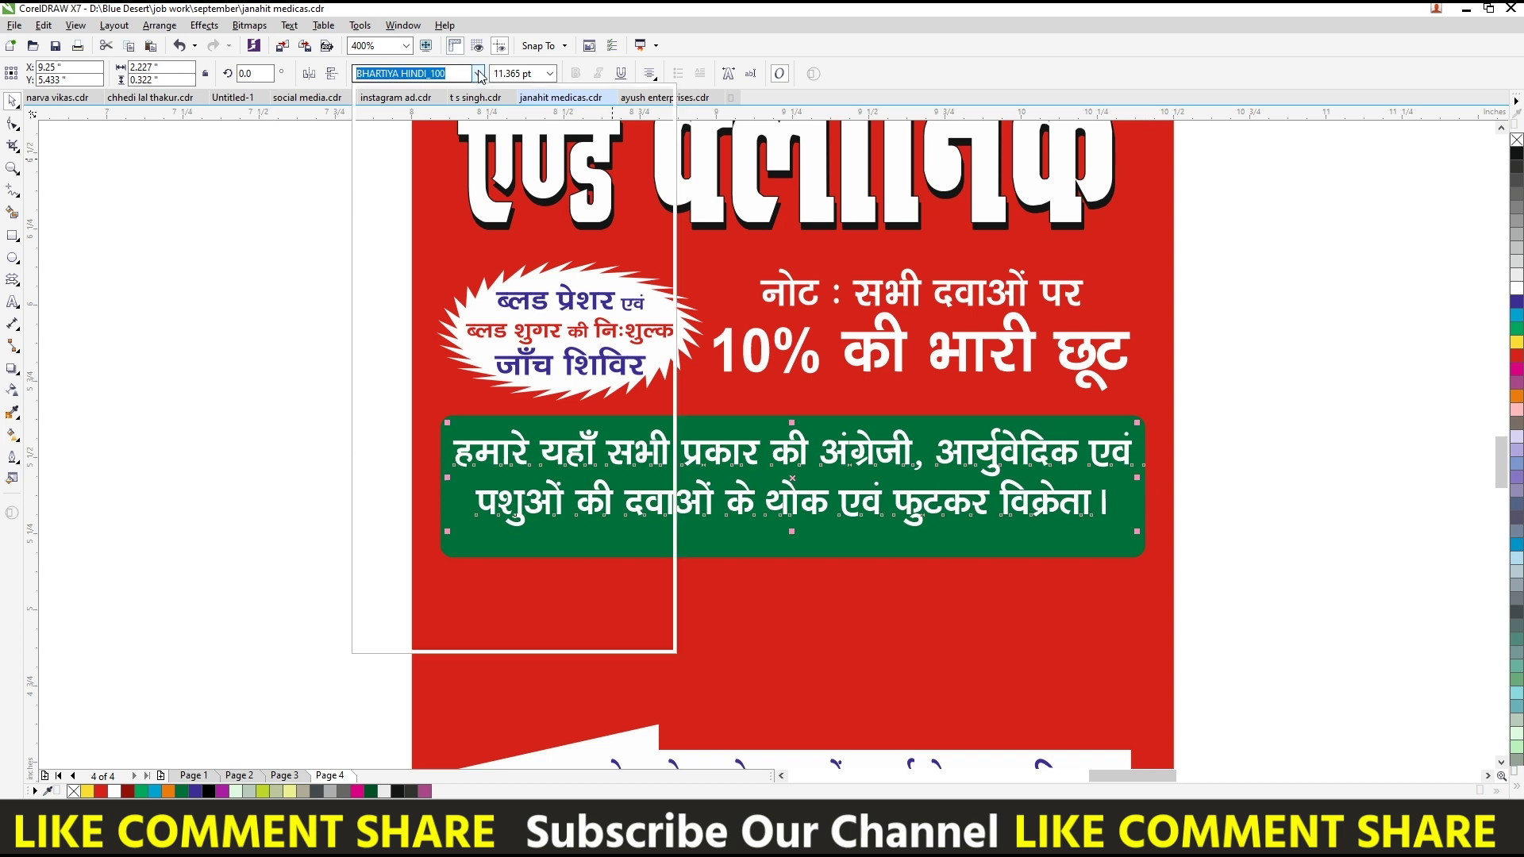
{"action": "type", "text": "a-s"}
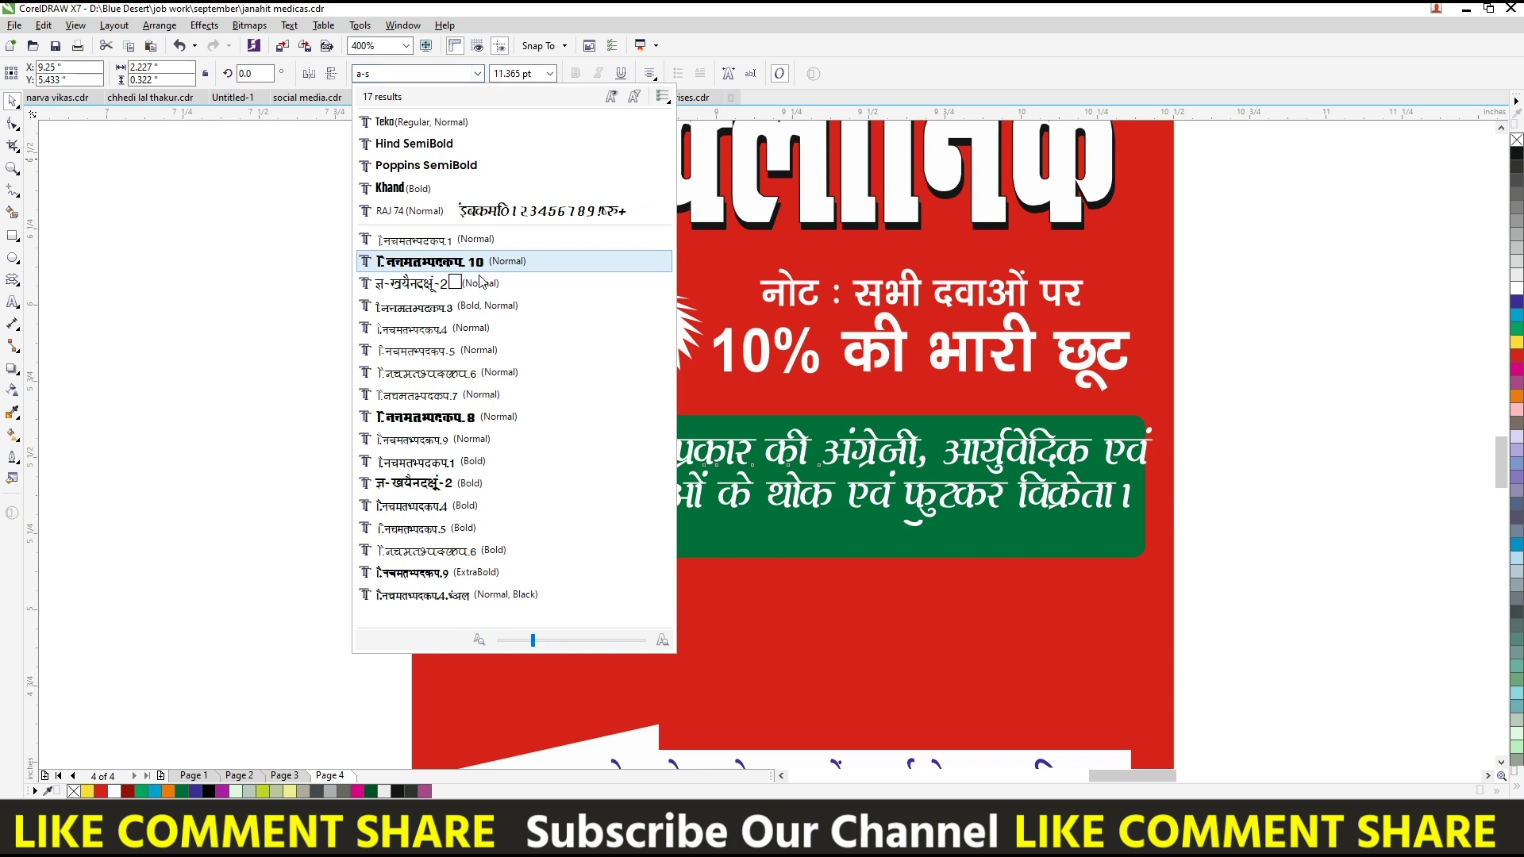
{"action": "left_click", "coordinate": [476, 255]}
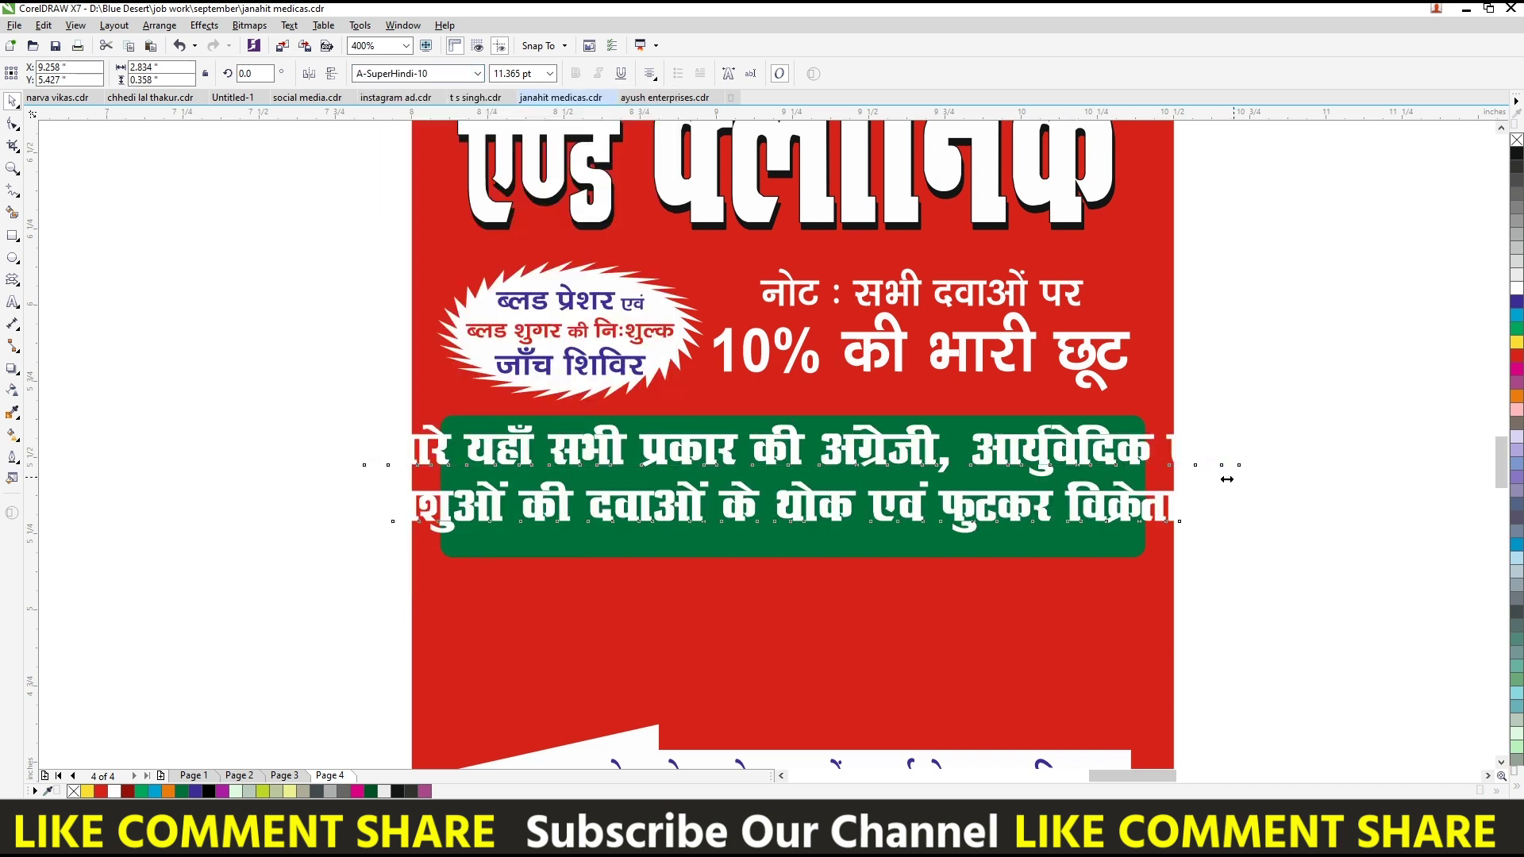
{"action": "left_click_drag", "start_coordinate": [1226, 479], "coordinate": [1141, 485]}
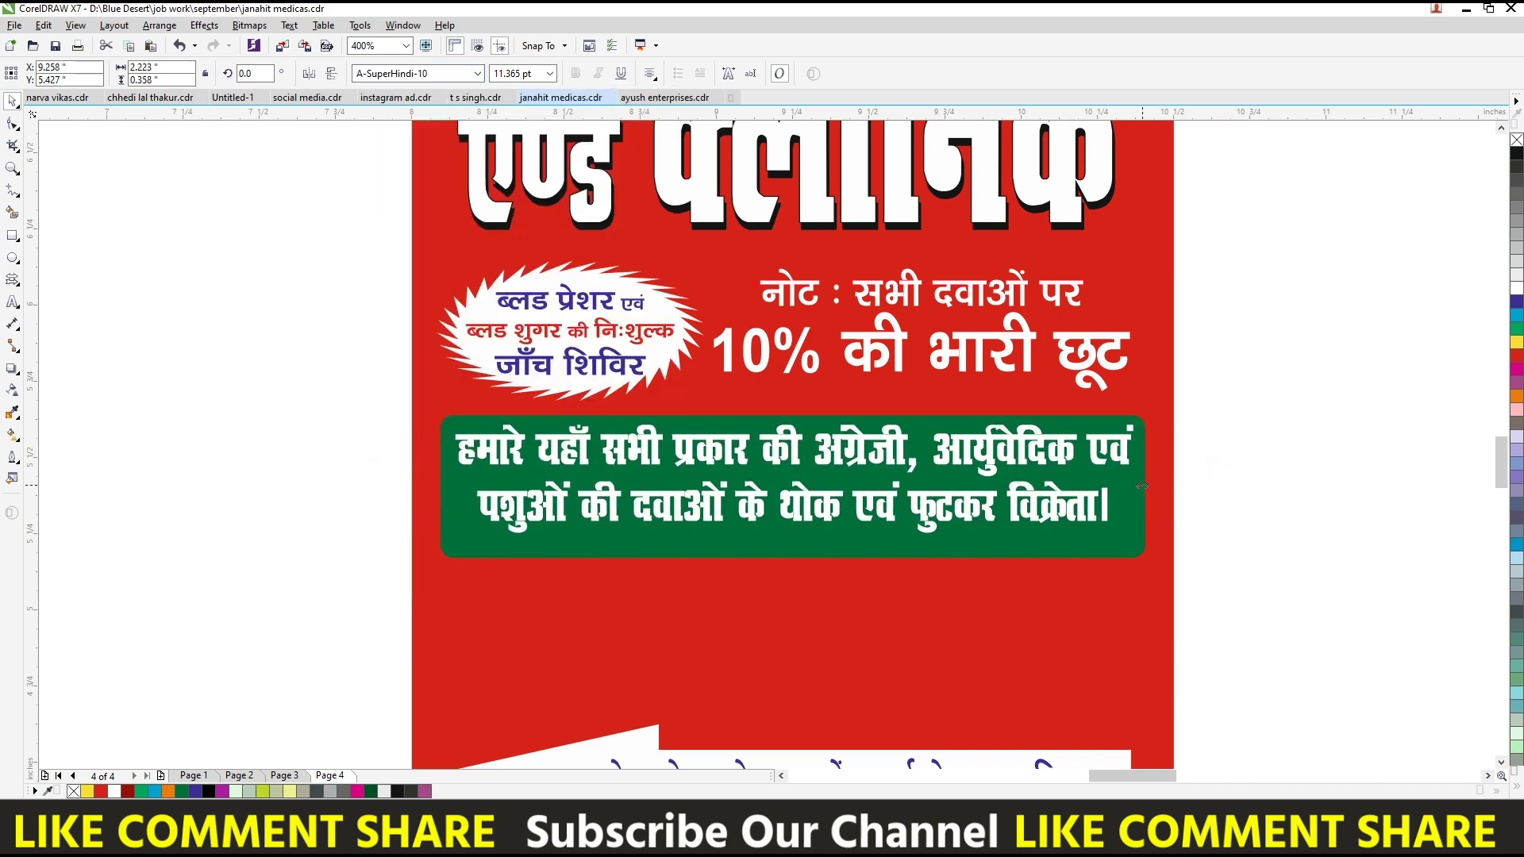
Step: Raise the green rounded box's bottom edge to match the text, then zoom out
{"action": "left_click", "coordinate": [726, 549]}
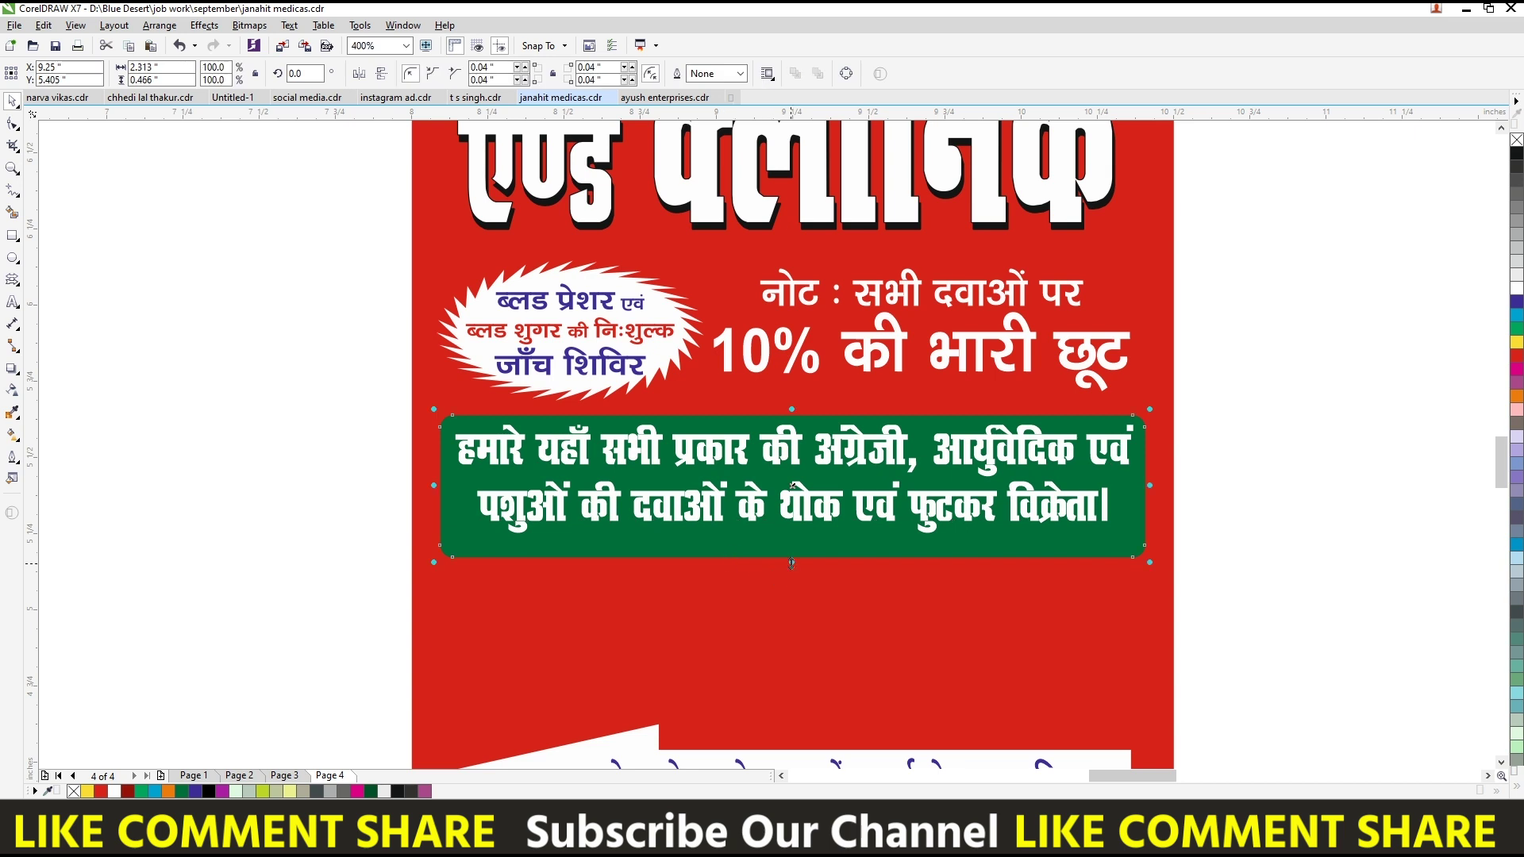
{"action": "left_click_drag", "start_coordinate": [796, 547], "coordinate": [796, 542]}
{"action": "key", "text": "Escape"}
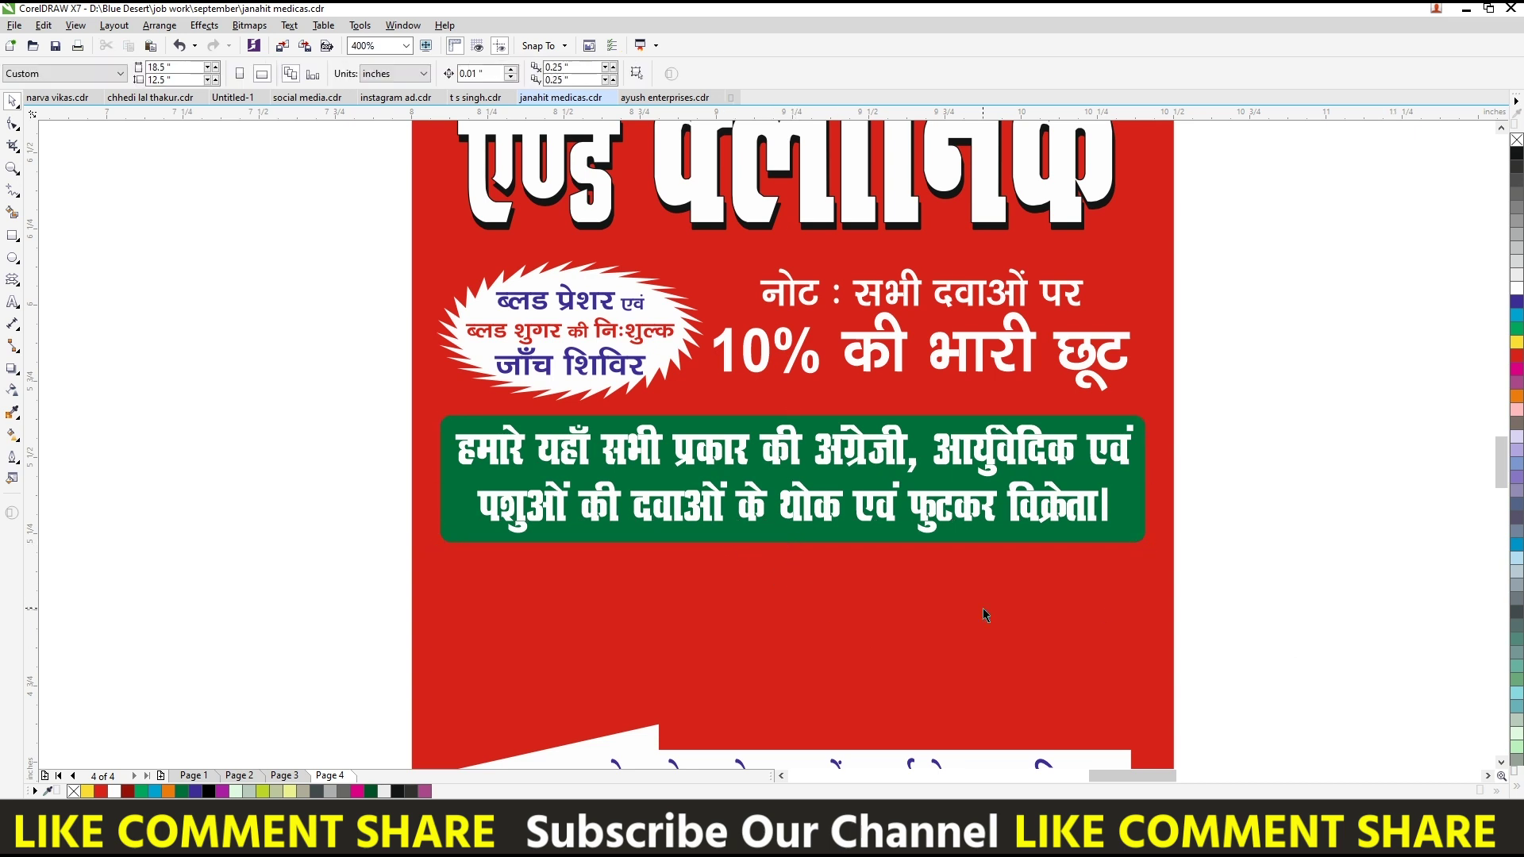
{"action": "key", "text": "shift+F4"}
Step: Make the discount note yellow with a round-cornered outline placed behind the fill
{"action": "left_click", "coordinate": [841, 502]}
{"action": "scroll", "coordinate": [868, 496], "scroll_direction": "up", "scroll_amount": 2}
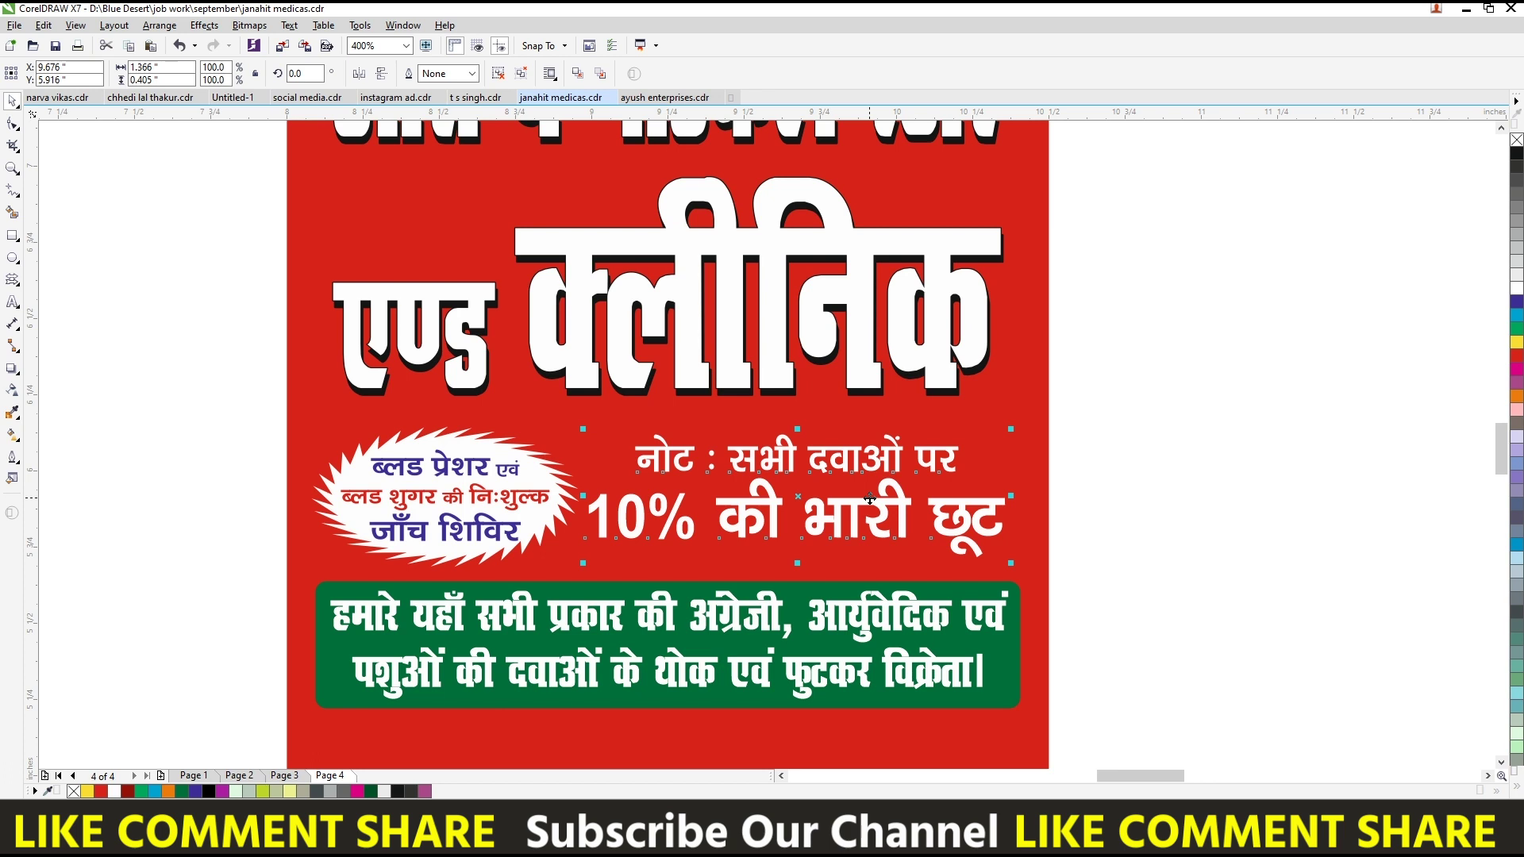
{"action": "left_click", "coordinate": [1512, 343]}
{"action": "key", "text": "F12"}
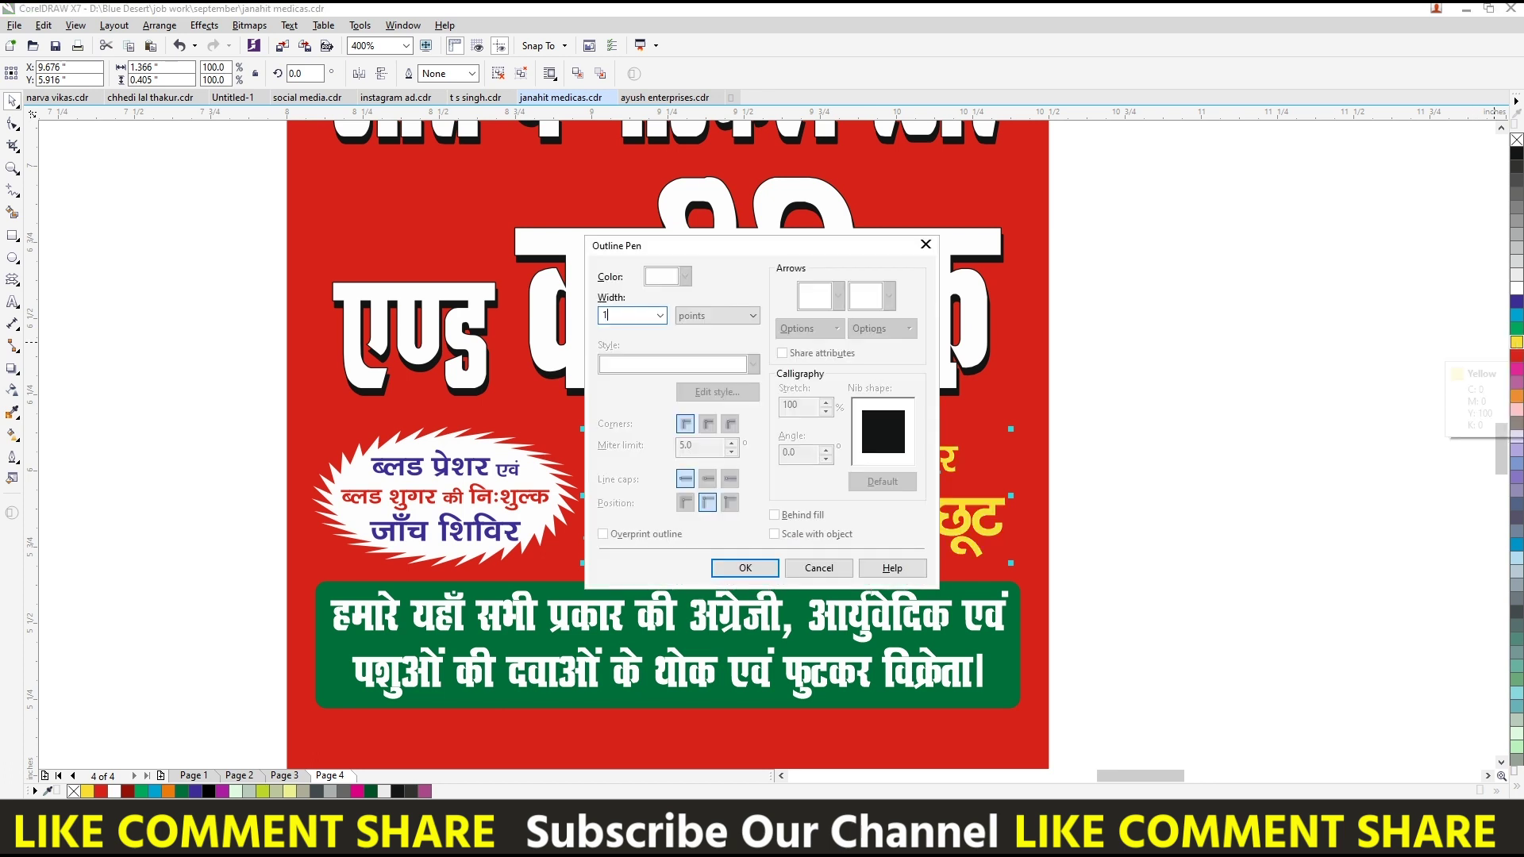
{"action": "left_click", "coordinate": [709, 424]}
{"action": "left_click", "coordinate": [797, 515]}
{"action": "left_click", "coordinate": [760, 565]}
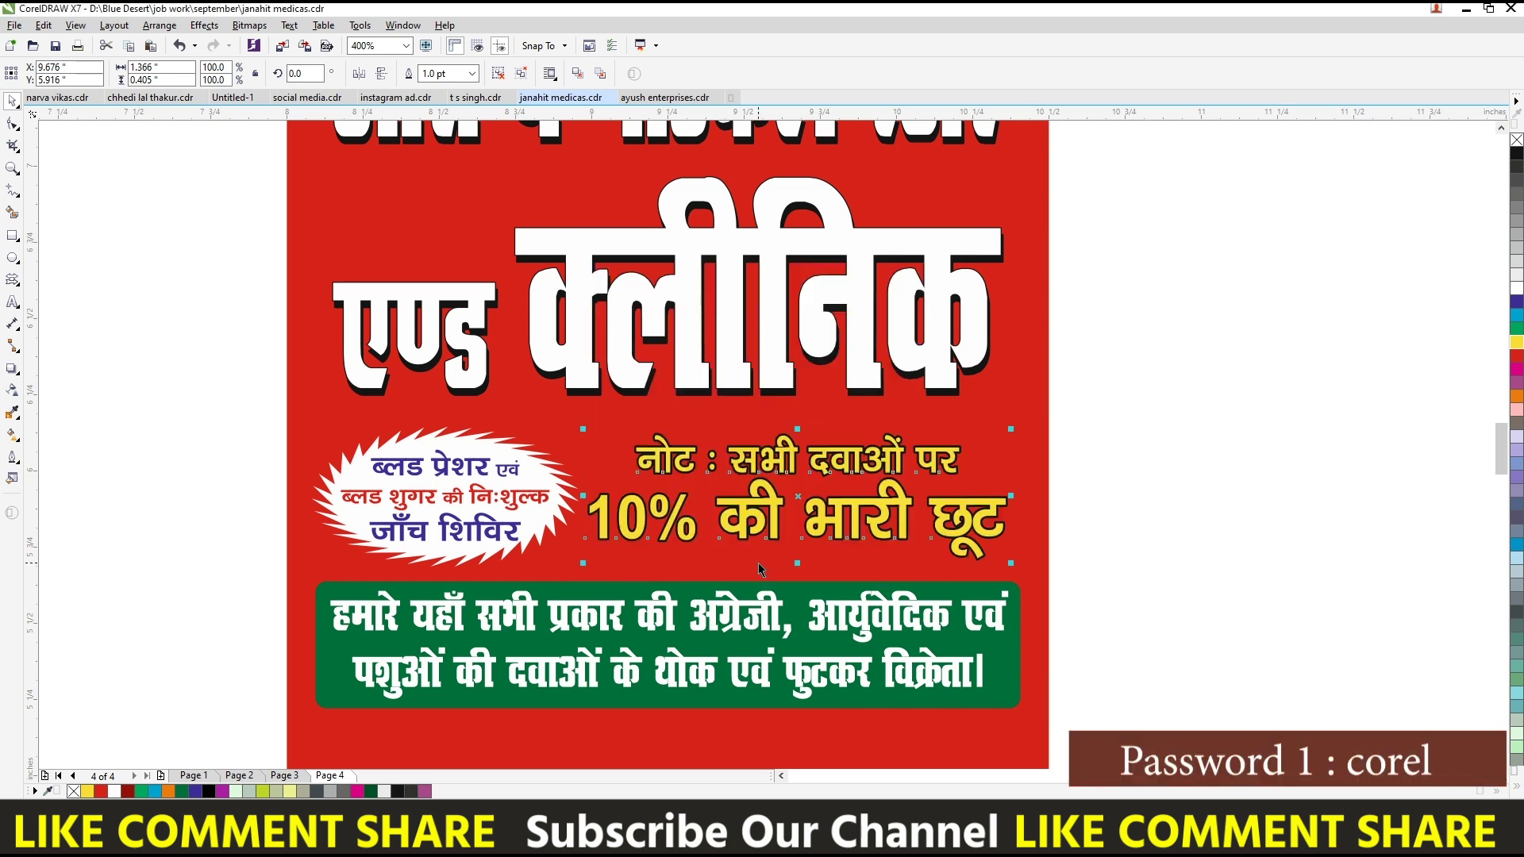
Step: Set the note's outline to a thin 0.267 pt, colour it black, and nudge the text down
{"action": "key", "text": "F12"}
{"action": "double_click", "coordinate": [635, 316]}
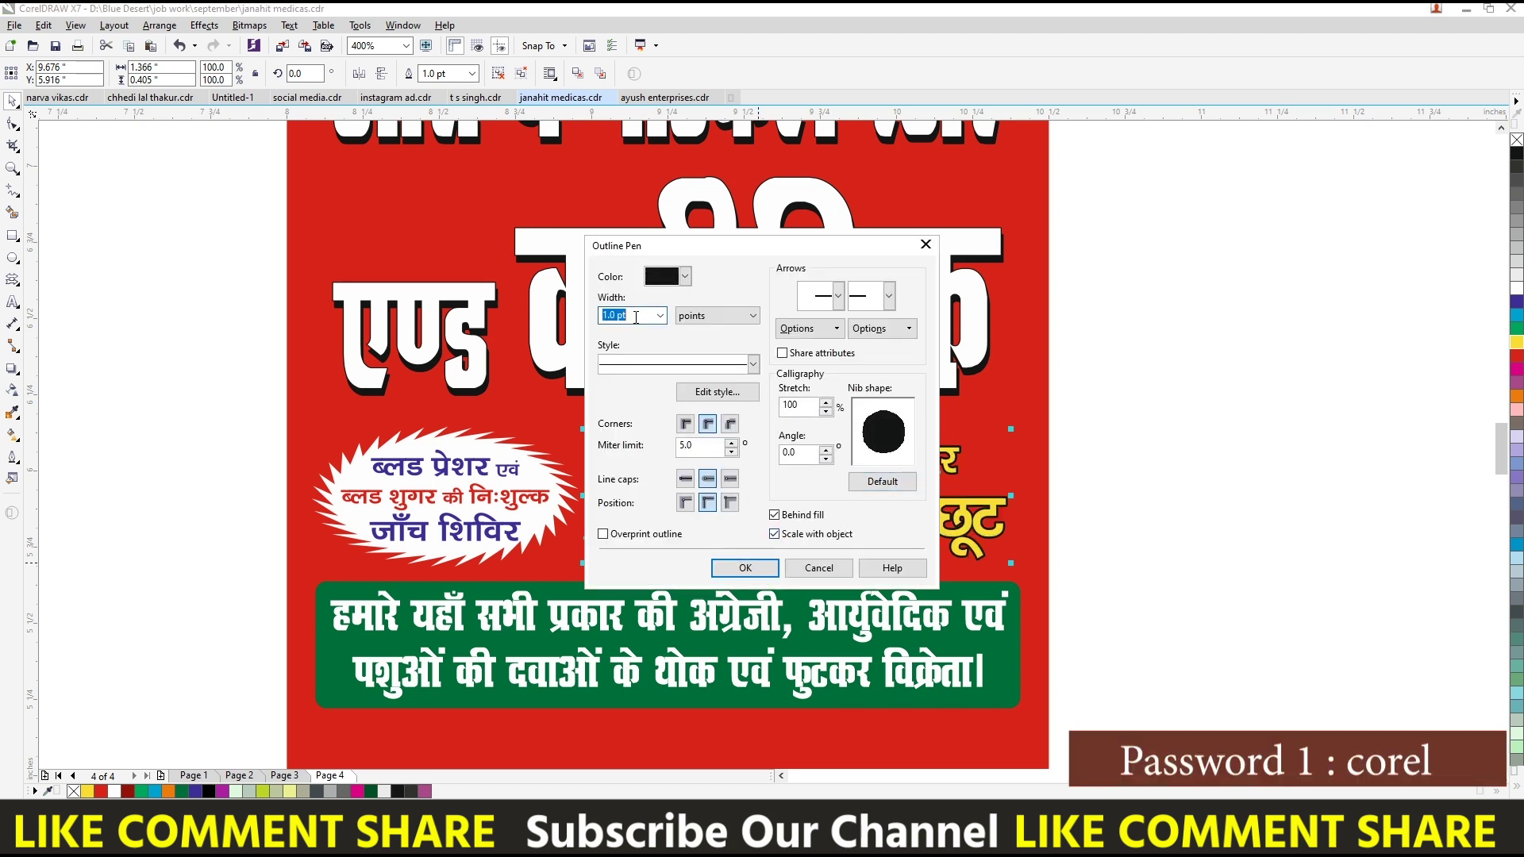
{"action": "type", "text": "."}
{"action": "key", "text": "Return"}
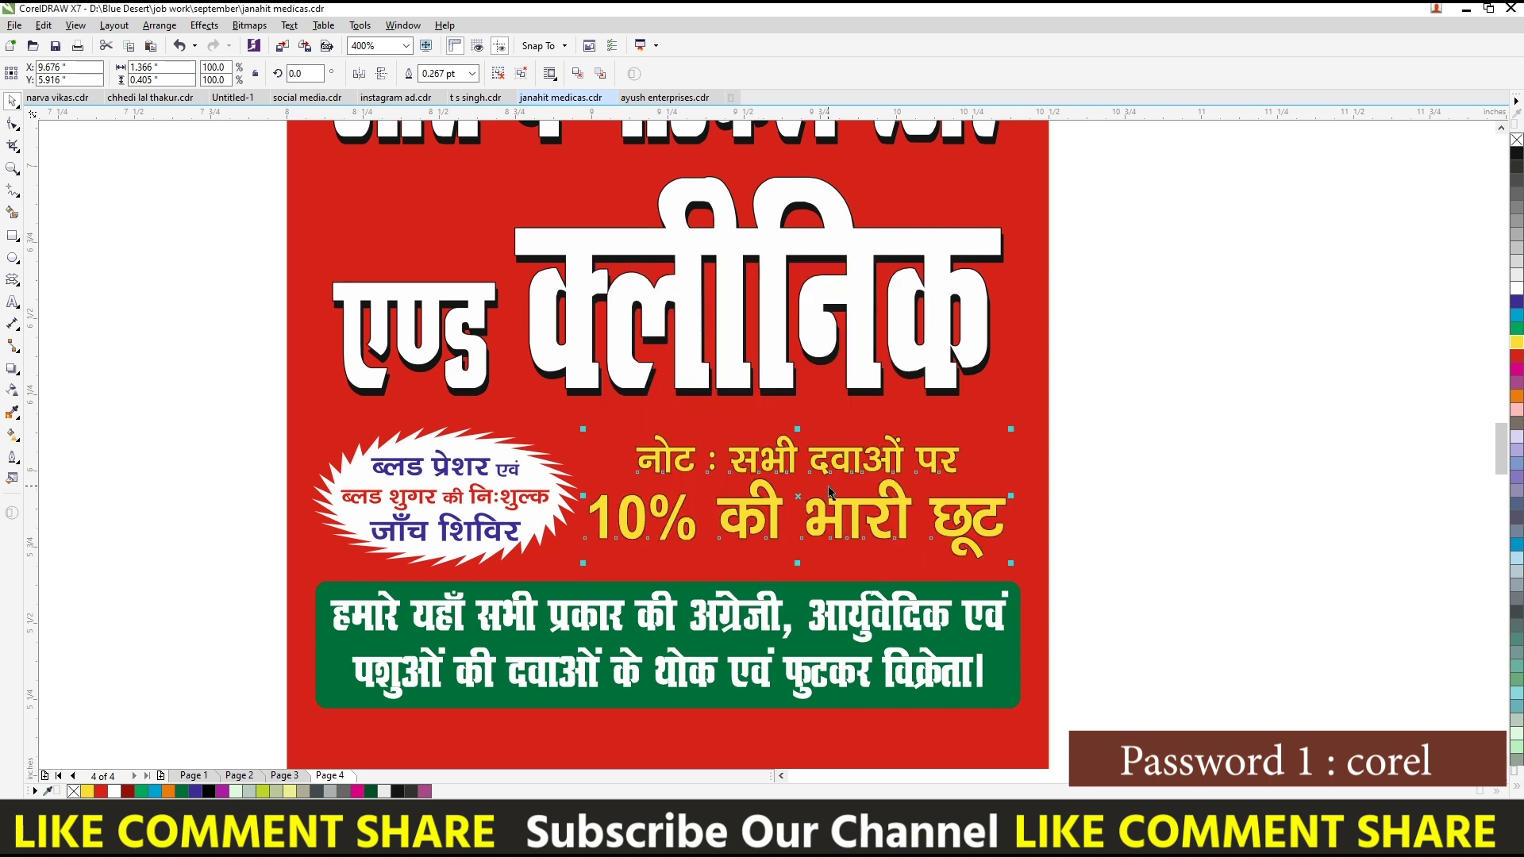
{"action": "left_click_drag", "start_coordinate": [838, 500], "coordinate": [838, 506]}
{"action": "right_click", "coordinate": [1516, 158]}
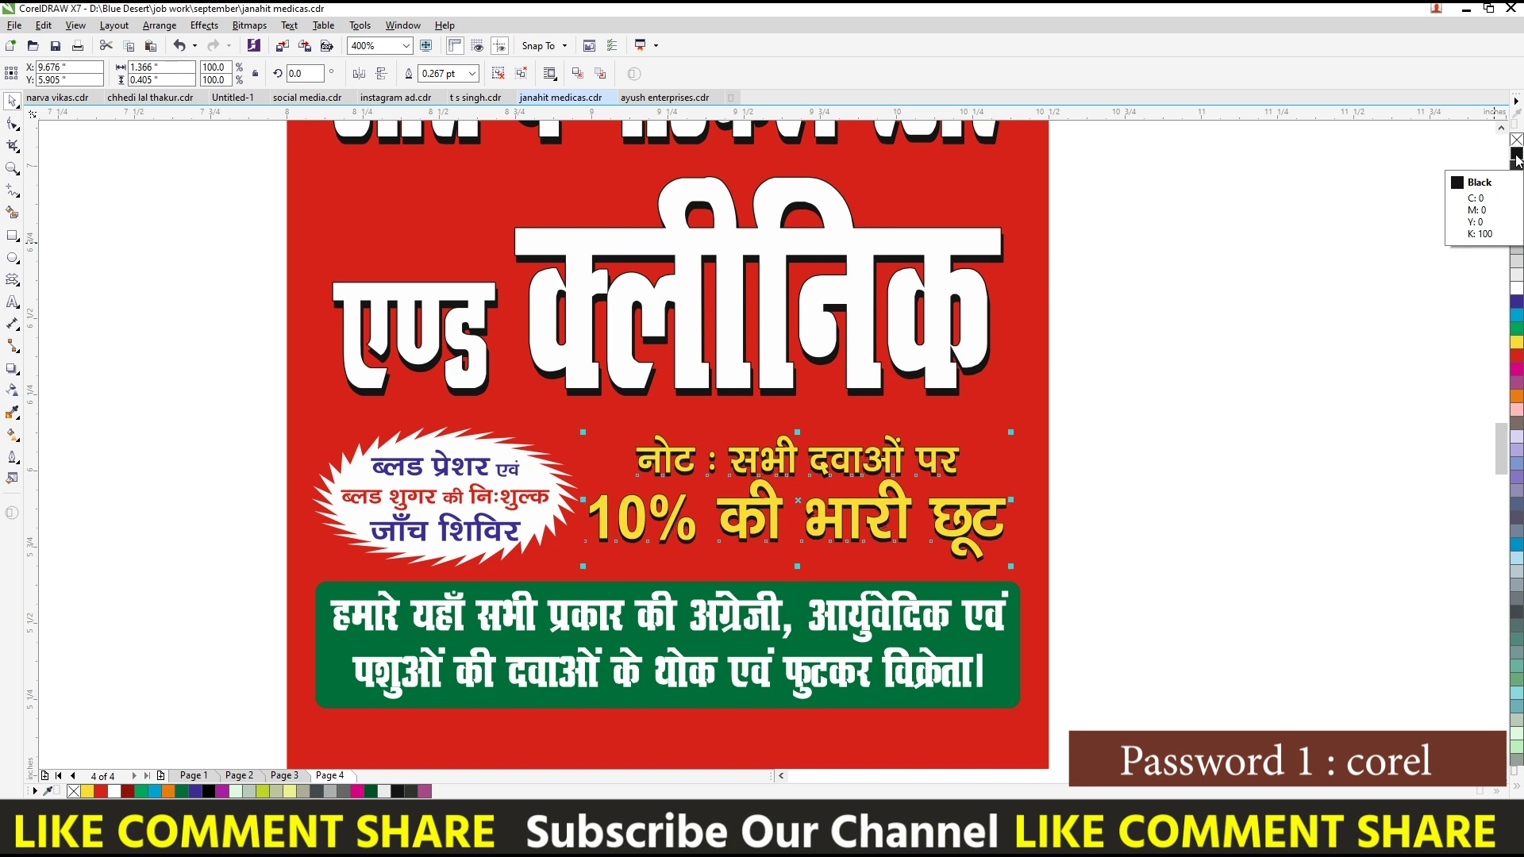
{"action": "key", "text": "F4"}
{"action": "left_click", "coordinate": [1177, 495]}
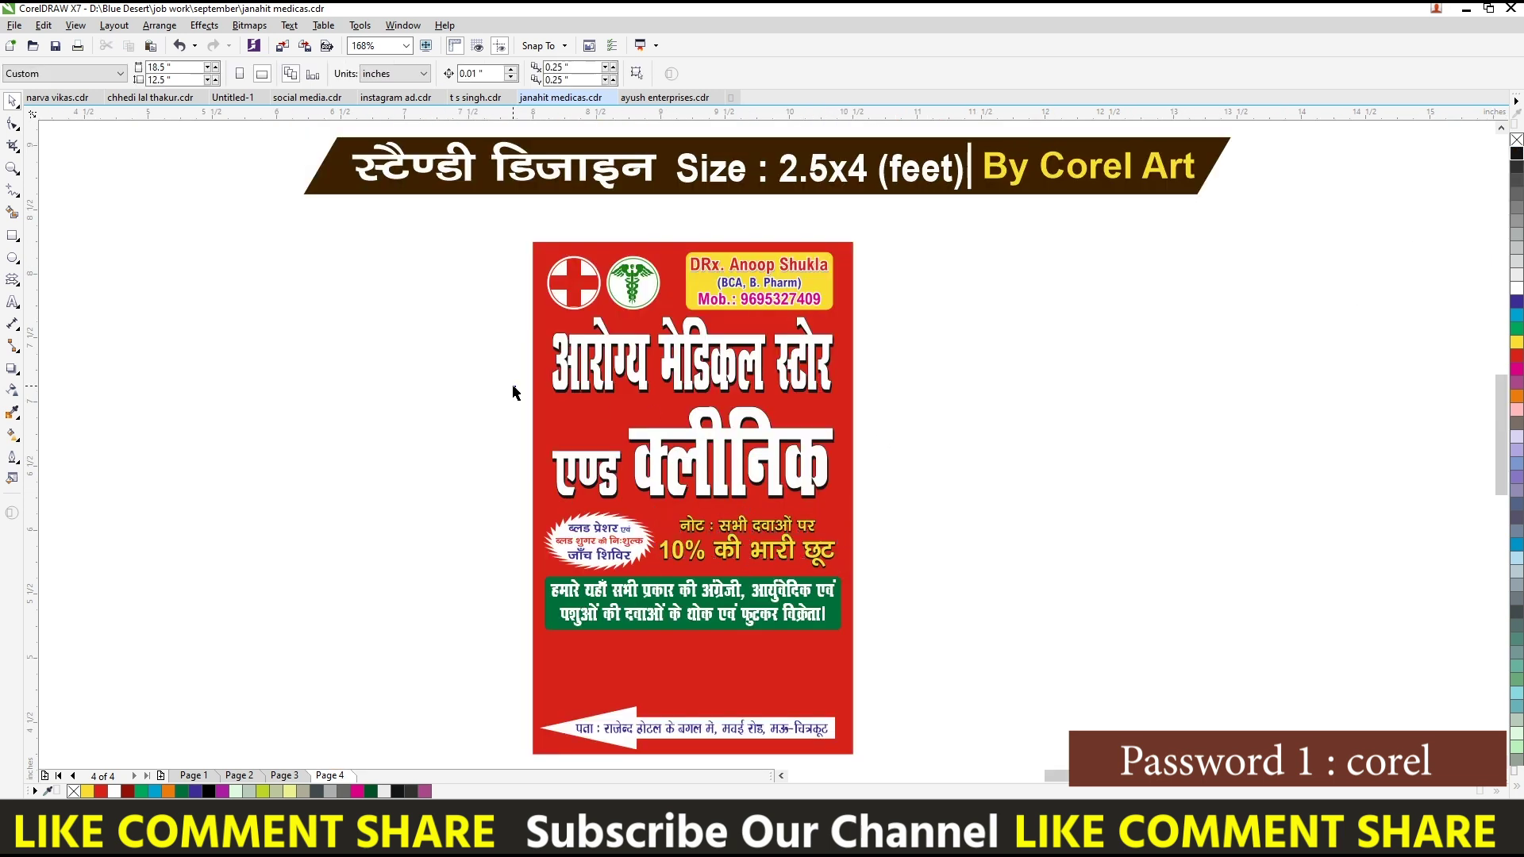
Step: Recolour the doctor's name text in the top yellow box to black
{"action": "scroll", "coordinate": [319, 758], "scroll_direction": "up", "scroll_amount": 1}
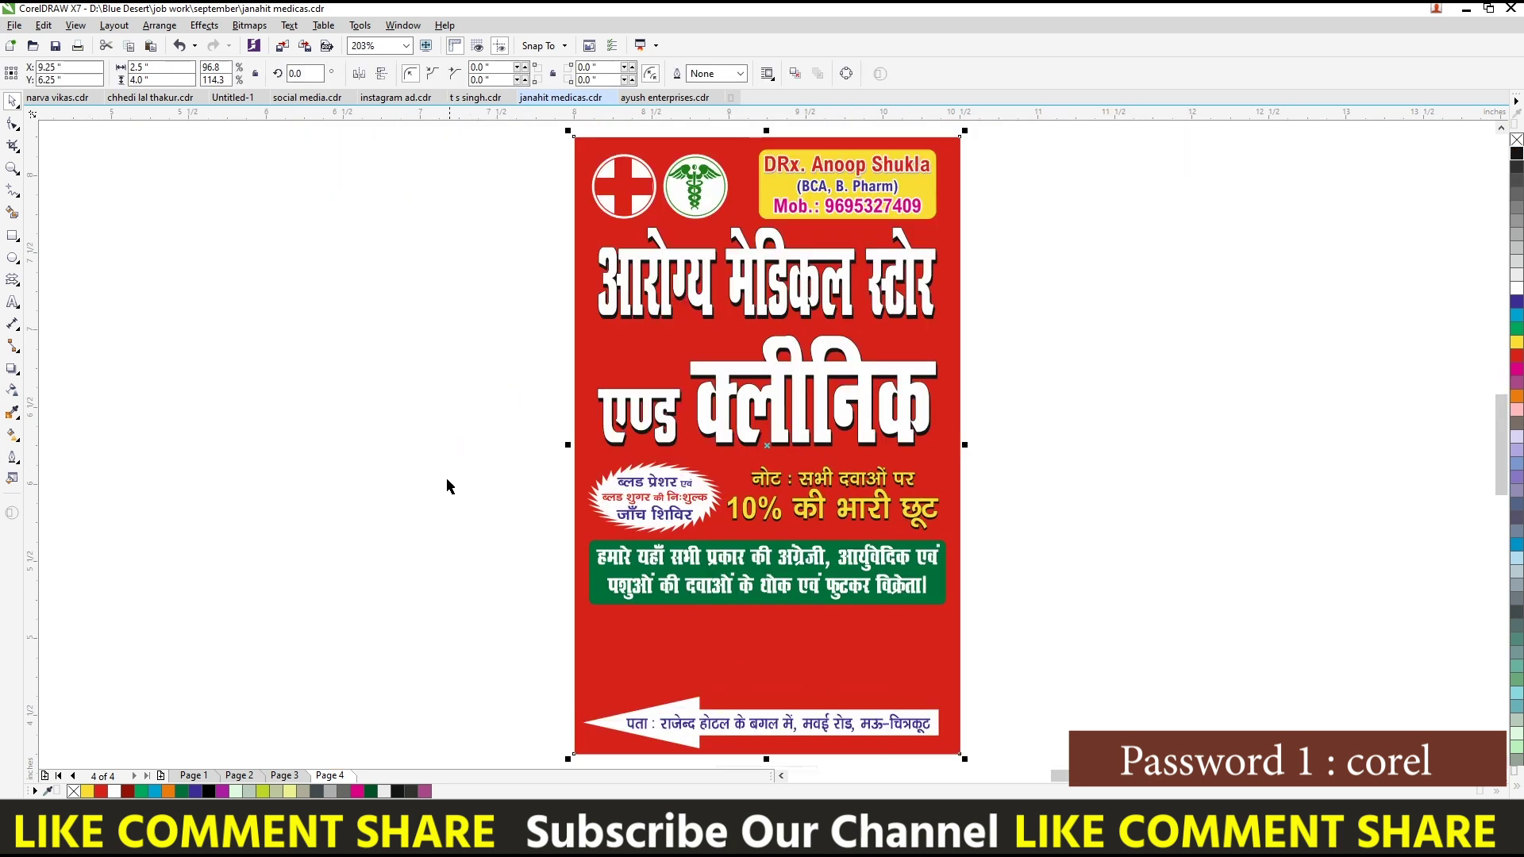
{"action": "left_click", "coordinate": [888, 165]}
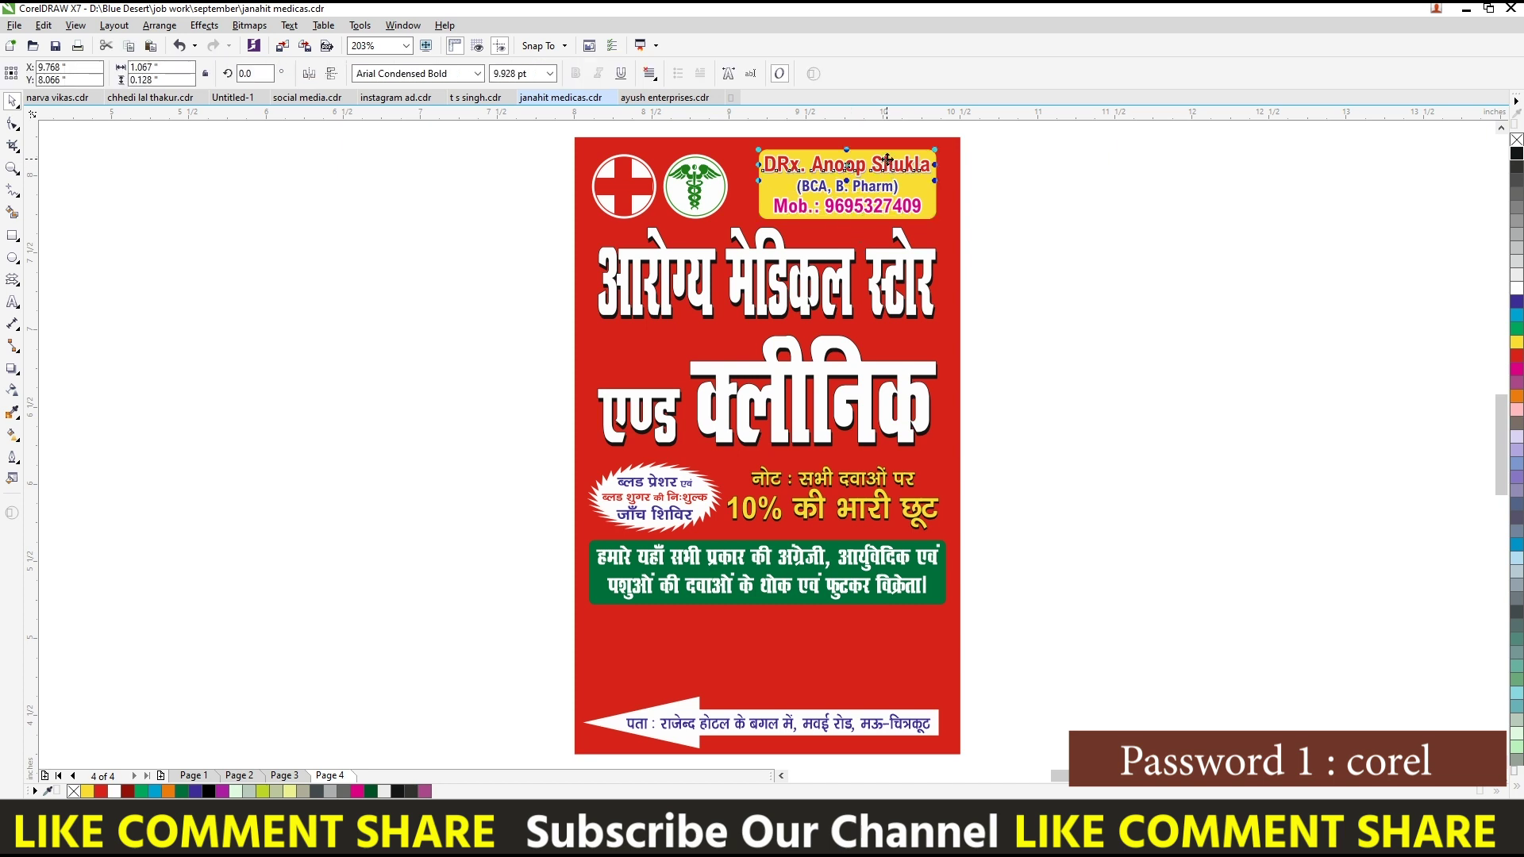
{"action": "left_click", "coordinate": [1517, 155]}
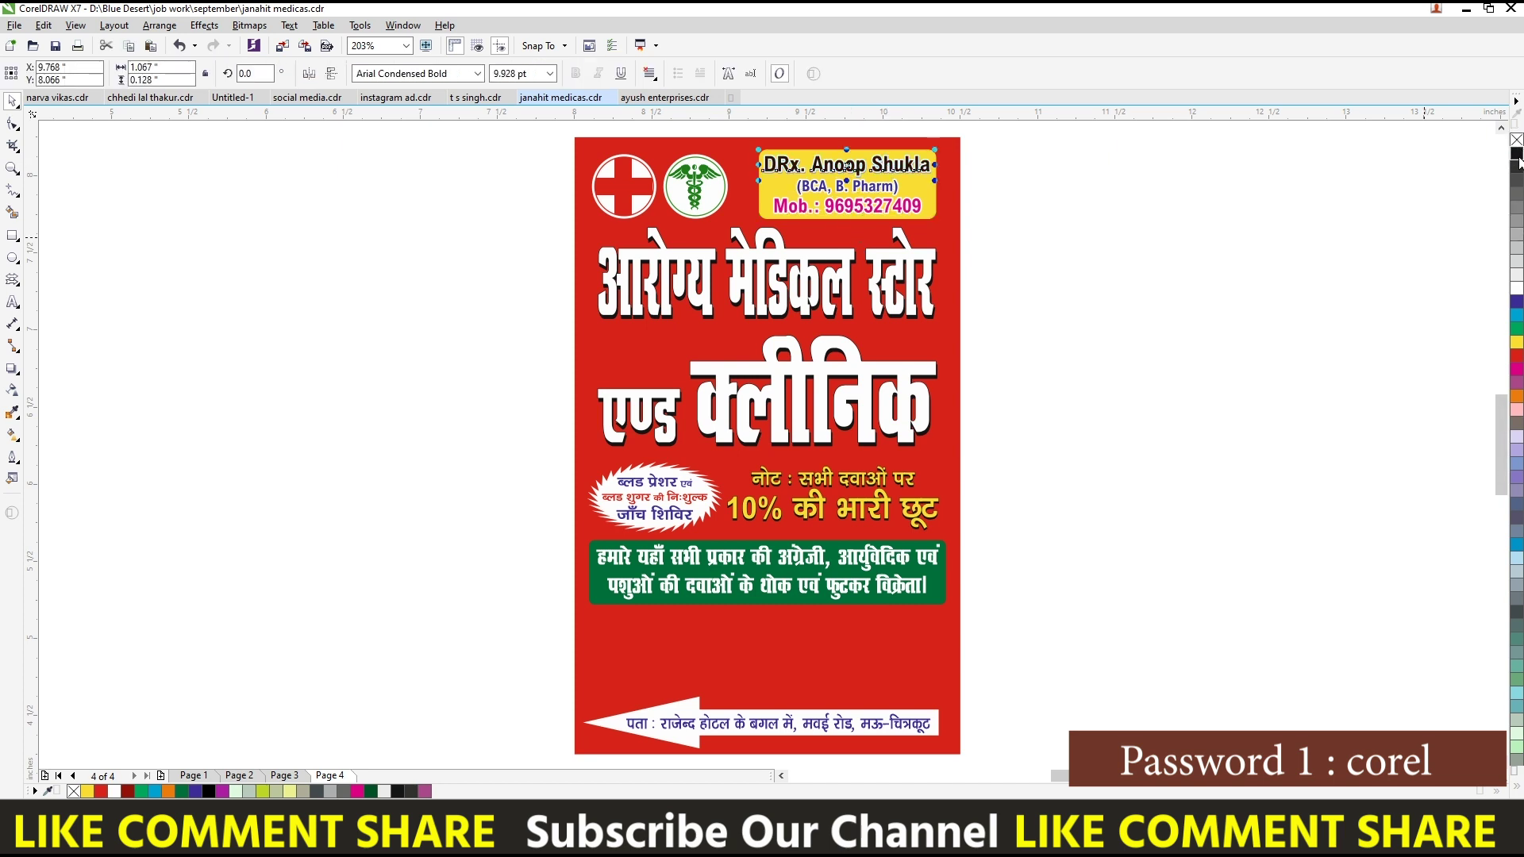
{"action": "left_click", "coordinate": [1285, 349]}
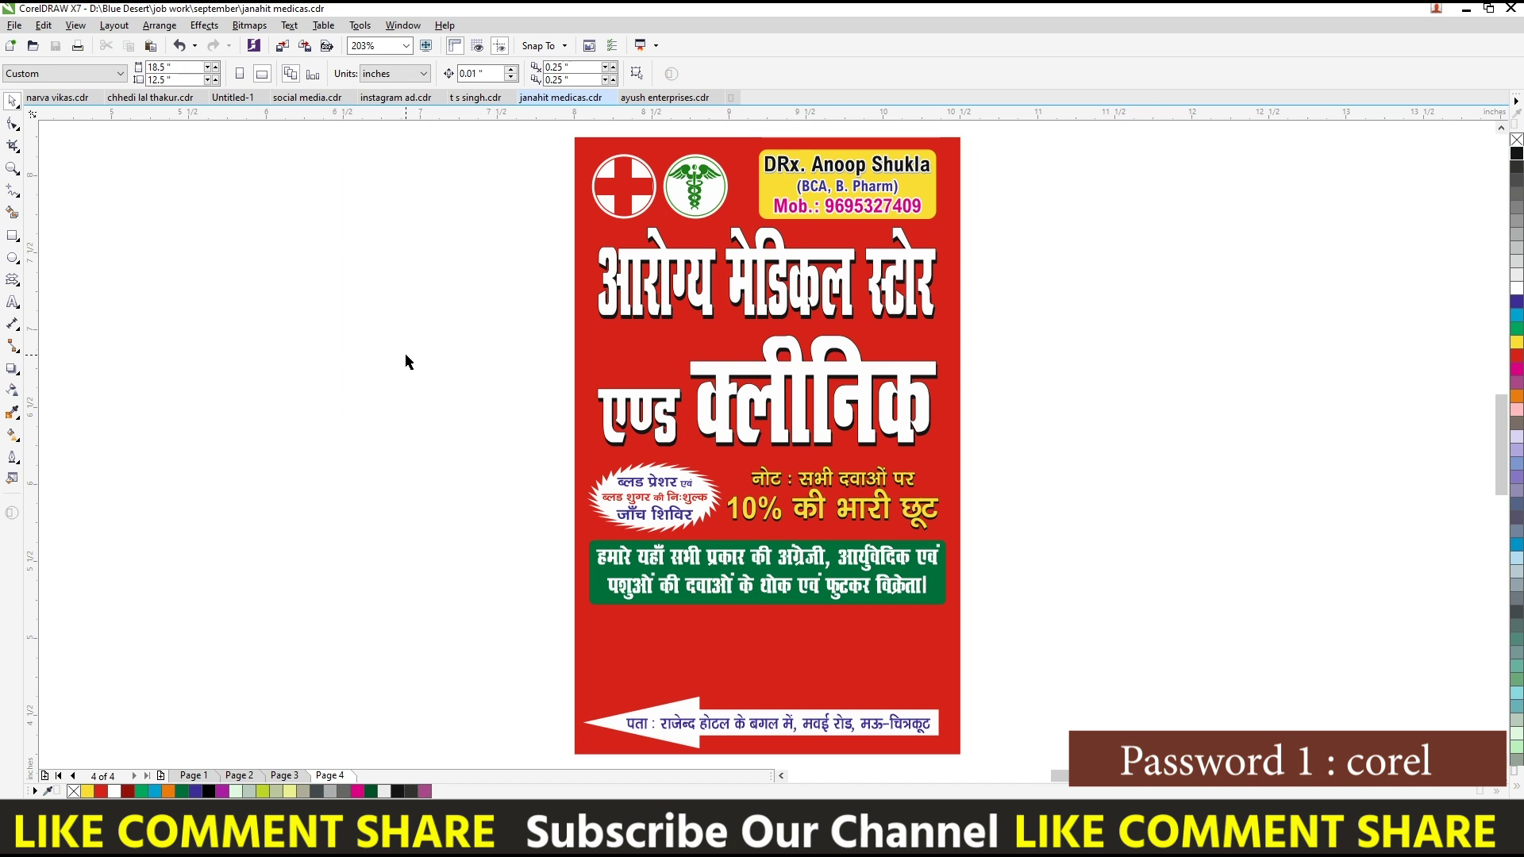
{"action": "left_click", "coordinate": [914, 678]}
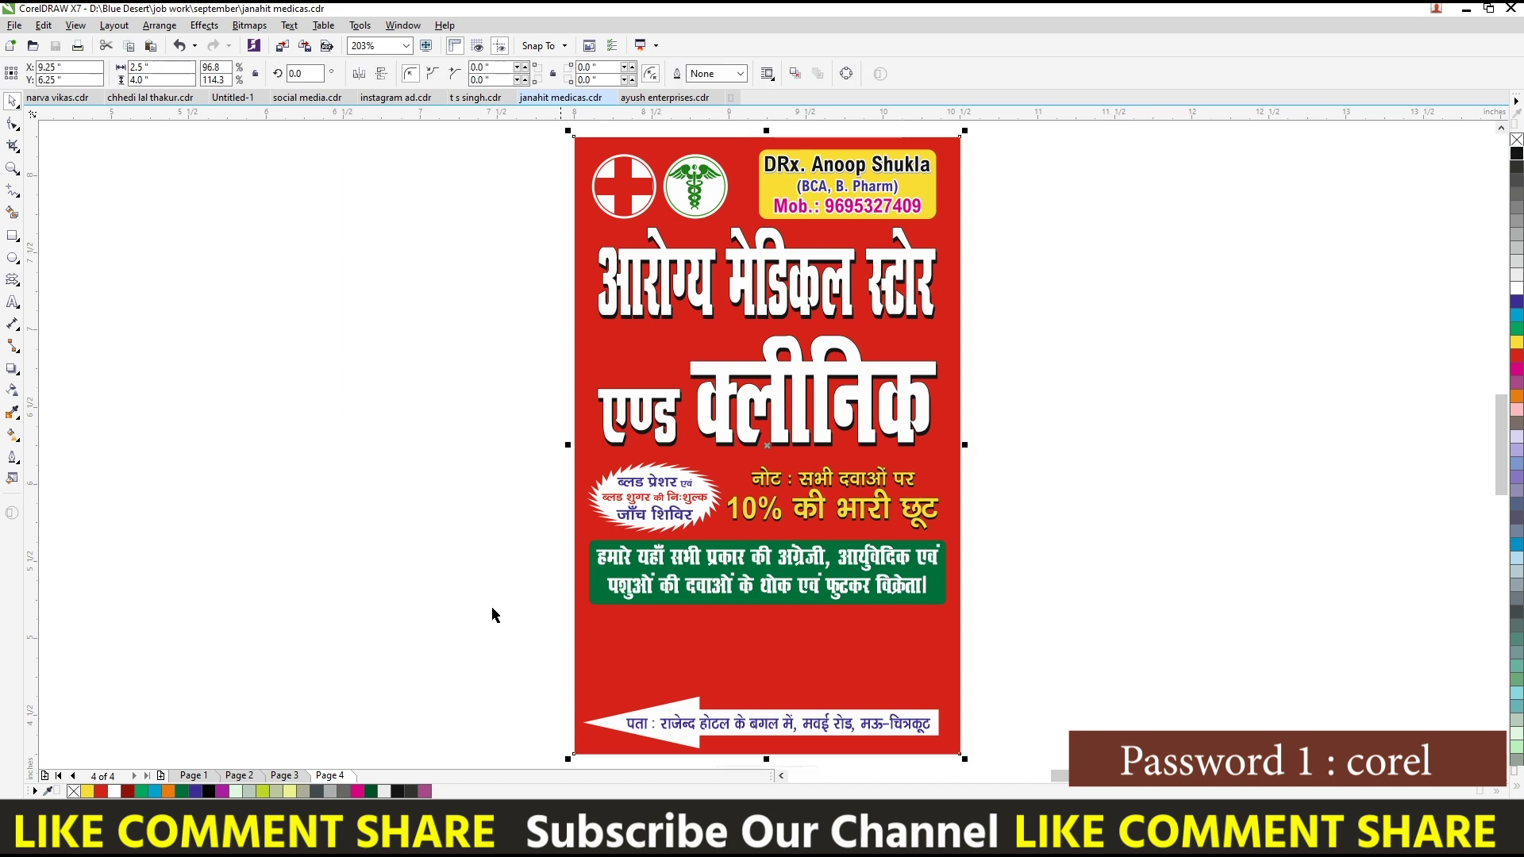
{"action": "left_click", "coordinate": [394, 563]}
Step: Draw a white rounded-corner box below the green info panel
{"action": "left_click", "coordinate": [14, 242]}
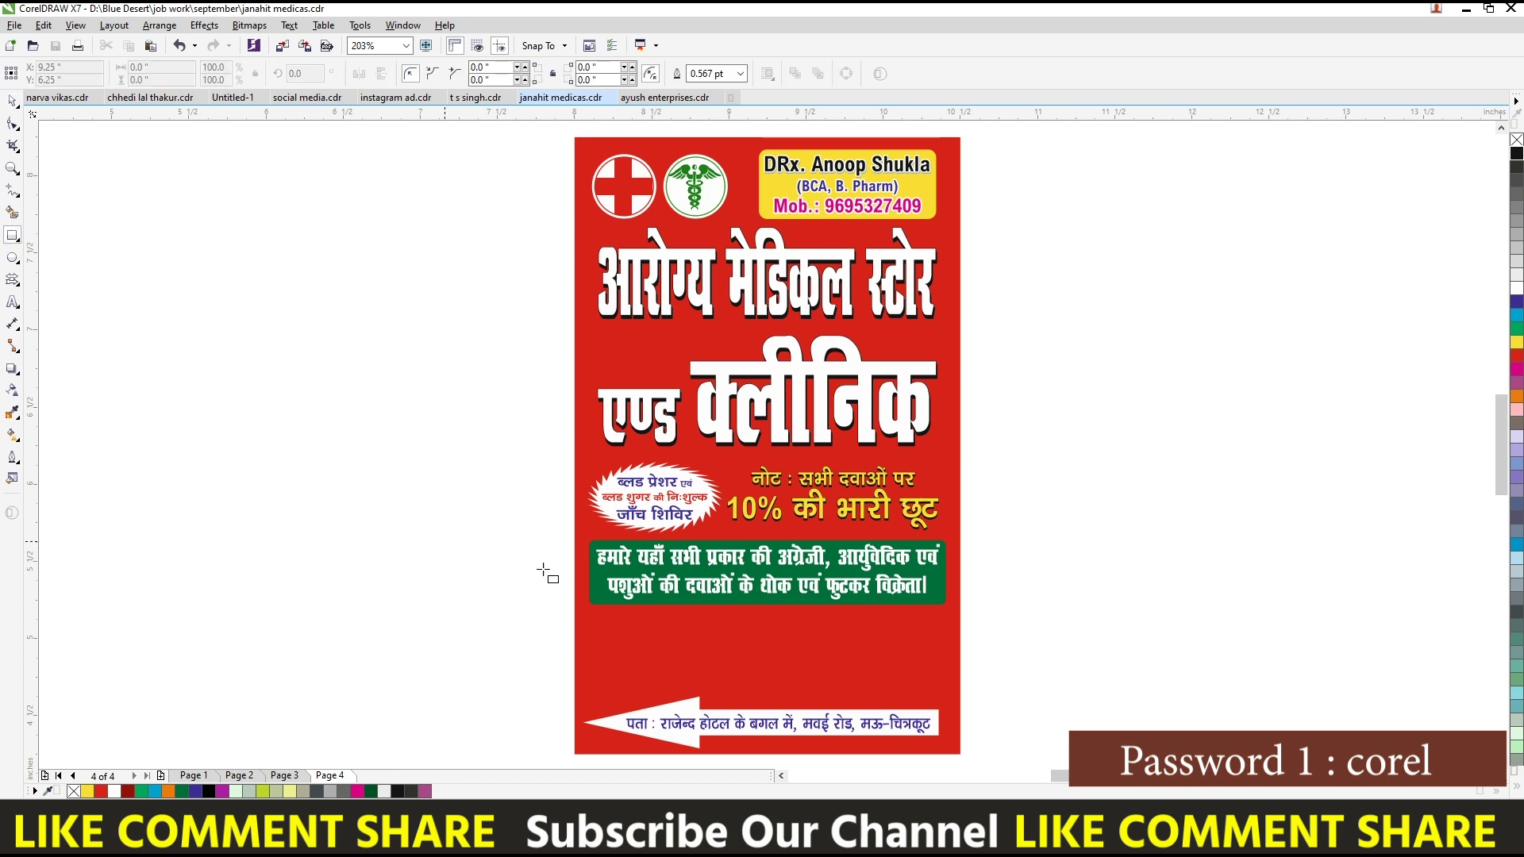
{"action": "scroll", "coordinate": [674, 671], "scroll_direction": "up", "scroll_amount": 2}
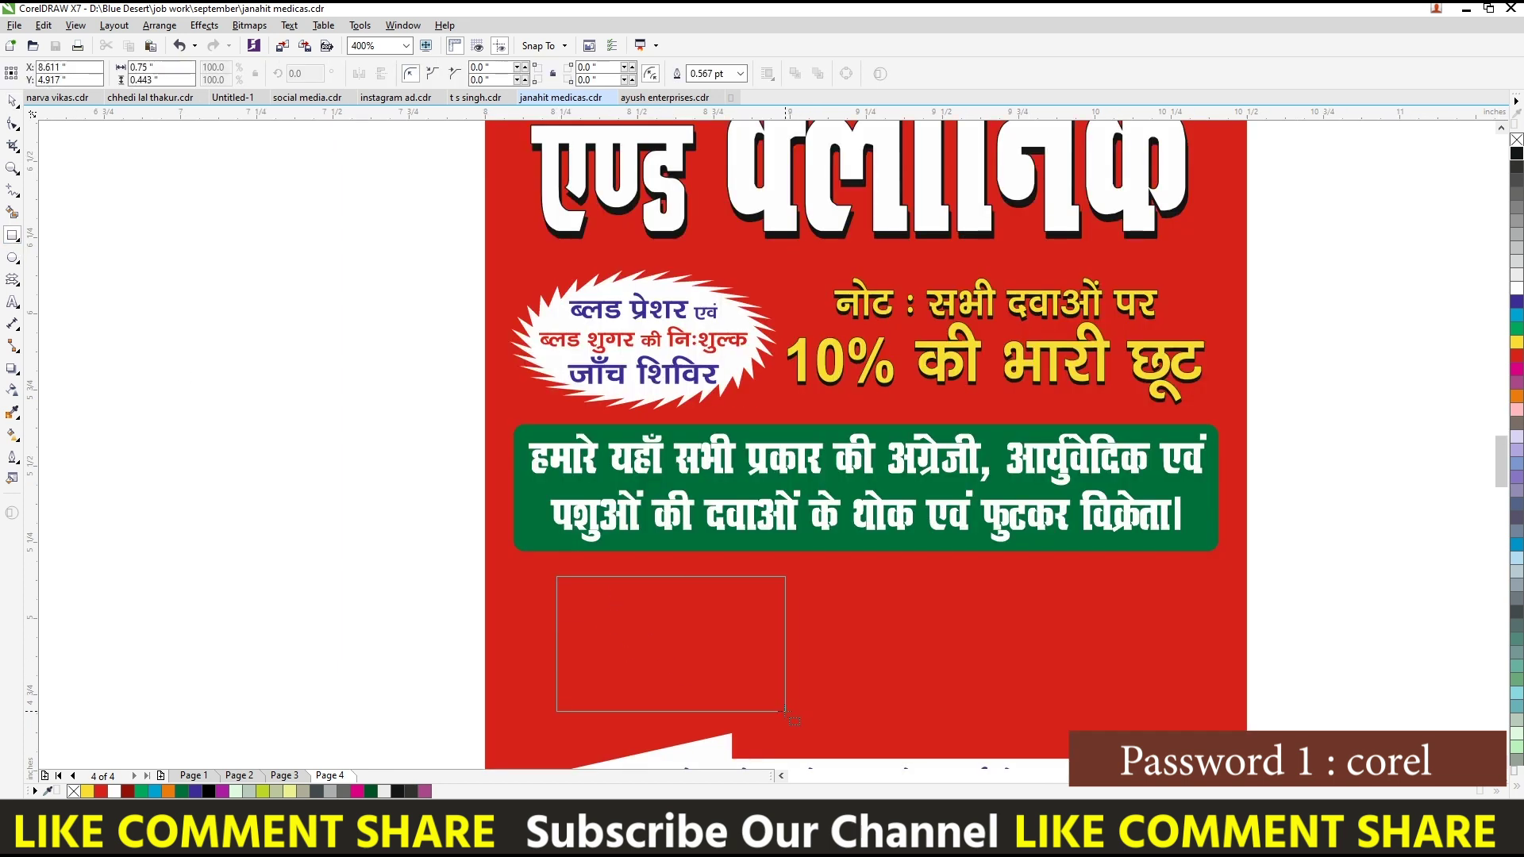
{"action": "left_click_drag", "start_coordinate": [558, 577], "coordinate": [784, 710]}
{"action": "left_click_drag", "start_coordinate": [785, 581], "coordinate": [778, 582]}
{"action": "key", "text": "space"}
{"action": "left_click", "coordinate": [1515, 288]}
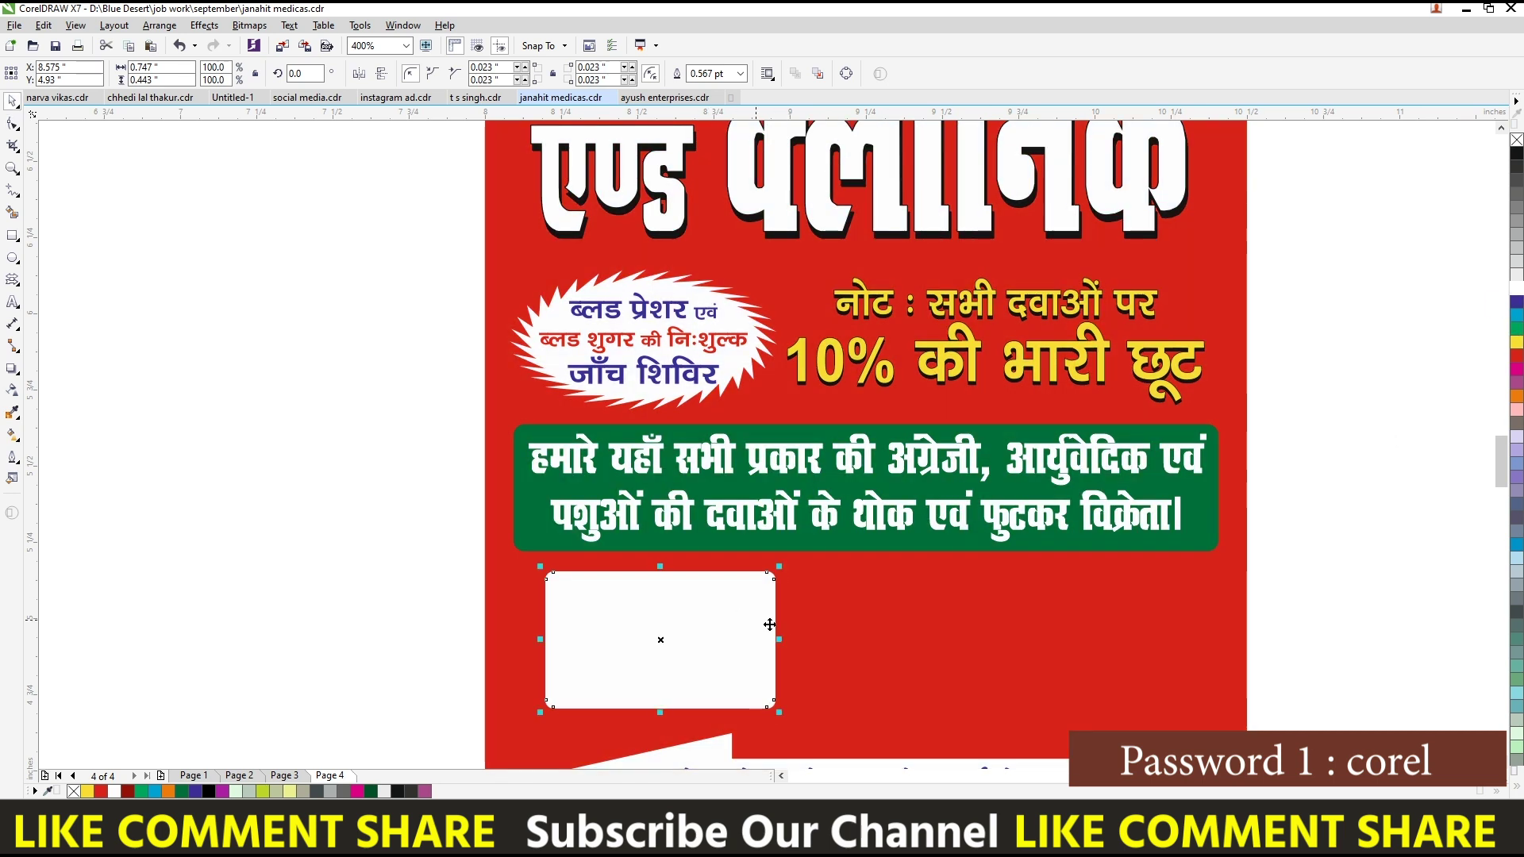
Step: Duplicate the box twice, space the three evenly, centre them on the page, and narrow them
{"action": "mouse_move", "coordinate": [703, 585]}
{"action": "left_mouse_down"}
{"action": "mouse_move", "coordinate": [953, 626]}
{"action": "mouse_move", "coordinate": [924, 627]}
{"action": "left_mouse_up"}
{"action": "key", "text": "ctrl+r"}
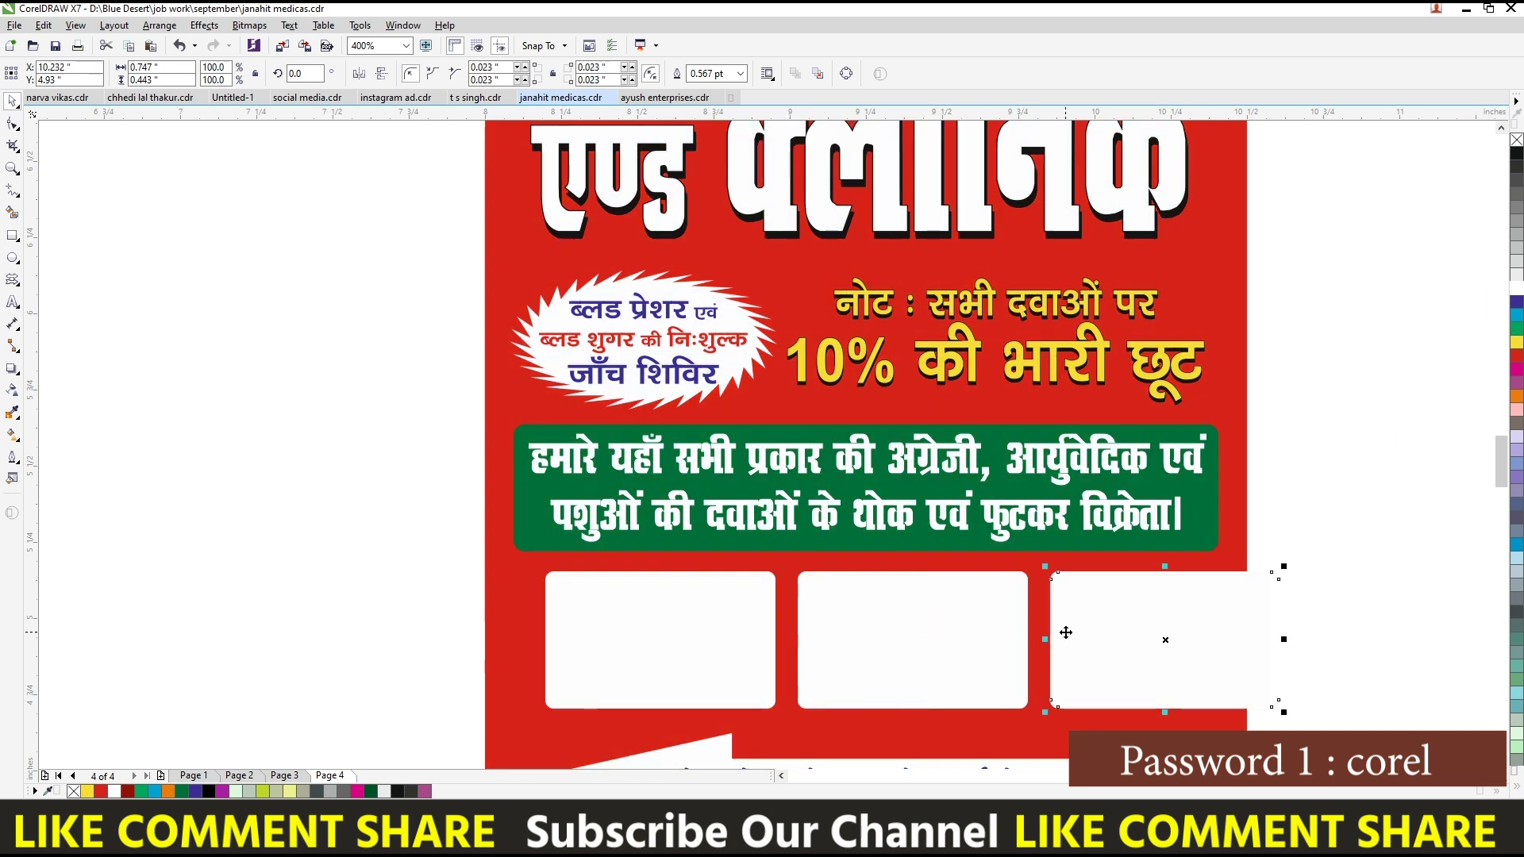
{"action": "left_click_drag", "start_coordinate": [1082, 620], "coordinate": [1071, 621]}
{"action": "left_click", "coordinate": [695, 629], "text": "shift"}
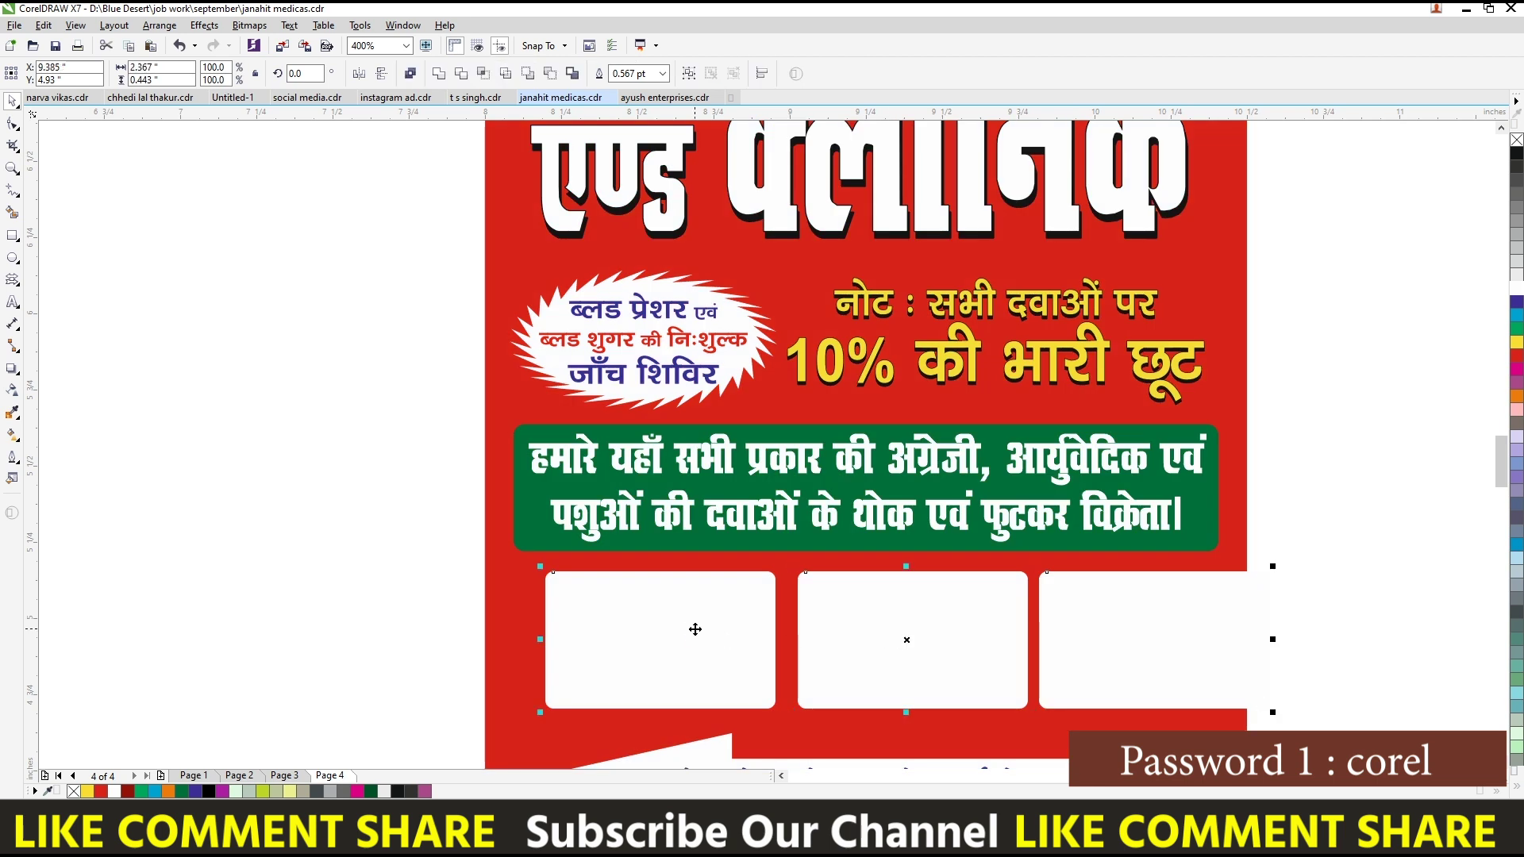
{"action": "key", "text": "shift+e"}
{"action": "key", "text": "p"}
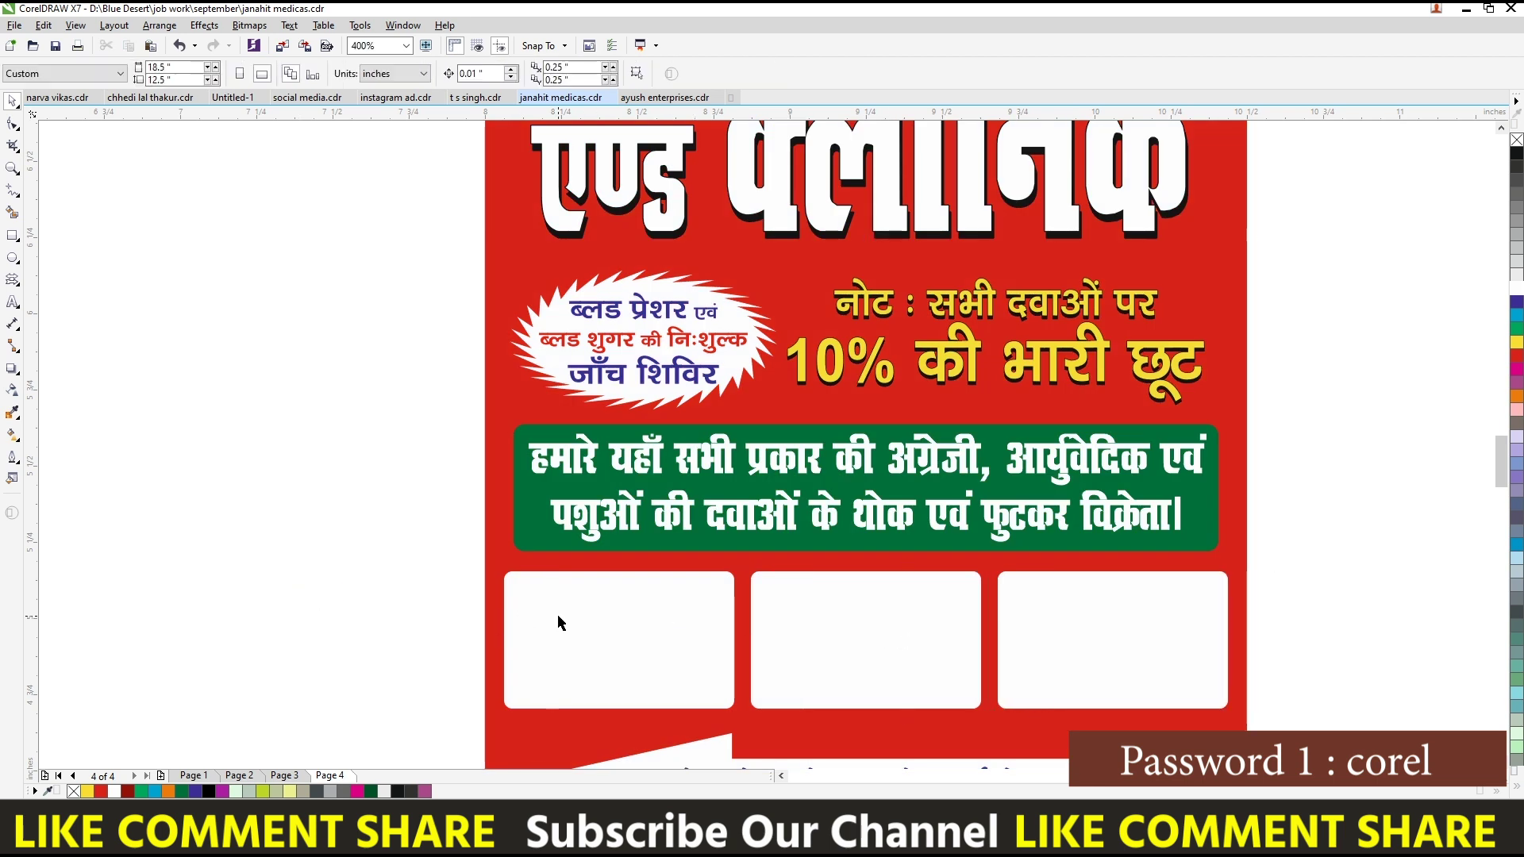
{"action": "left_click_drag", "start_coordinate": [1231, 639], "coordinate": [1220, 638]}
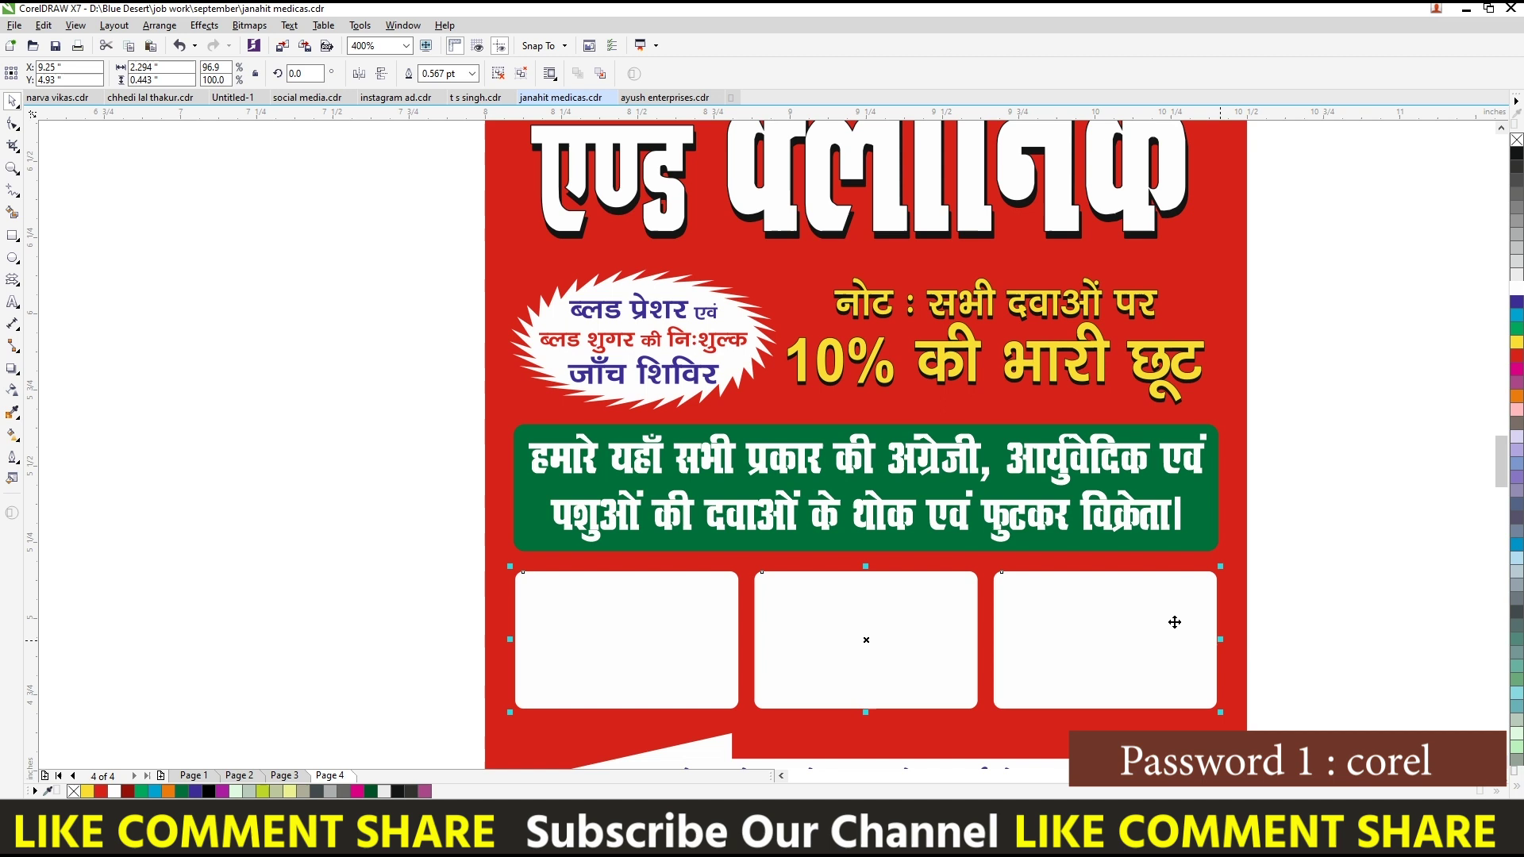
Step: Make the three photo boxes slightly taller and view the whole page
{"action": "scroll", "coordinate": [805, 569], "scroll_direction": "up", "scroll_amount": 2}
{"action": "left_click_drag", "start_coordinate": [927, 569], "coordinate": [927, 547]}
{"action": "scroll", "coordinate": [801, 571], "scroll_direction": "down", "scroll_amount": 1}
{"action": "scroll", "coordinate": [801, 570], "scroll_direction": "down", "scroll_amount": 1}
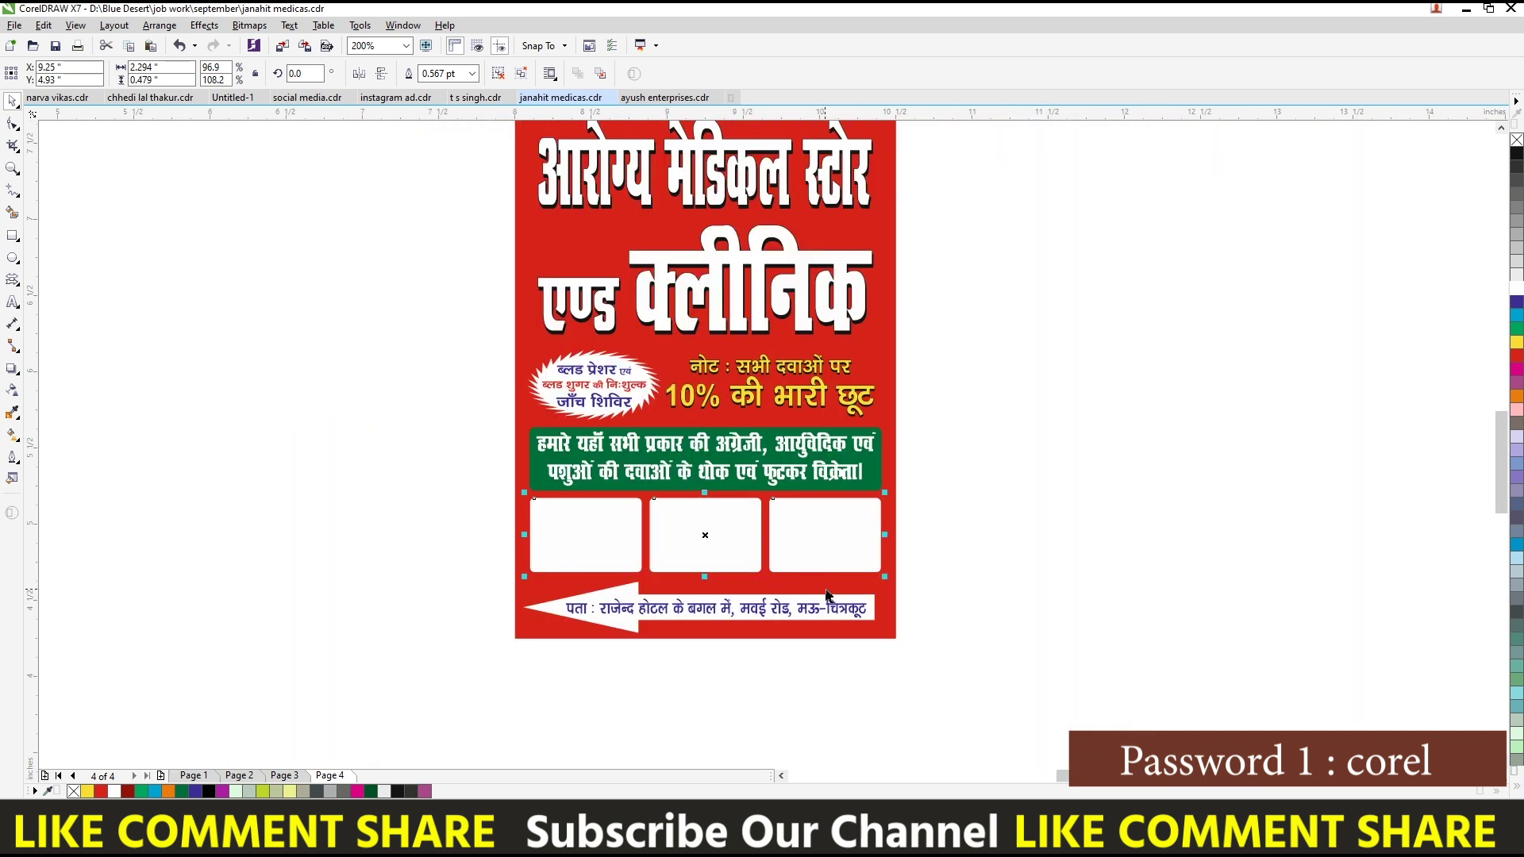
{"action": "left_click", "coordinate": [978, 594]}
{"action": "left_click", "coordinate": [887, 620]}
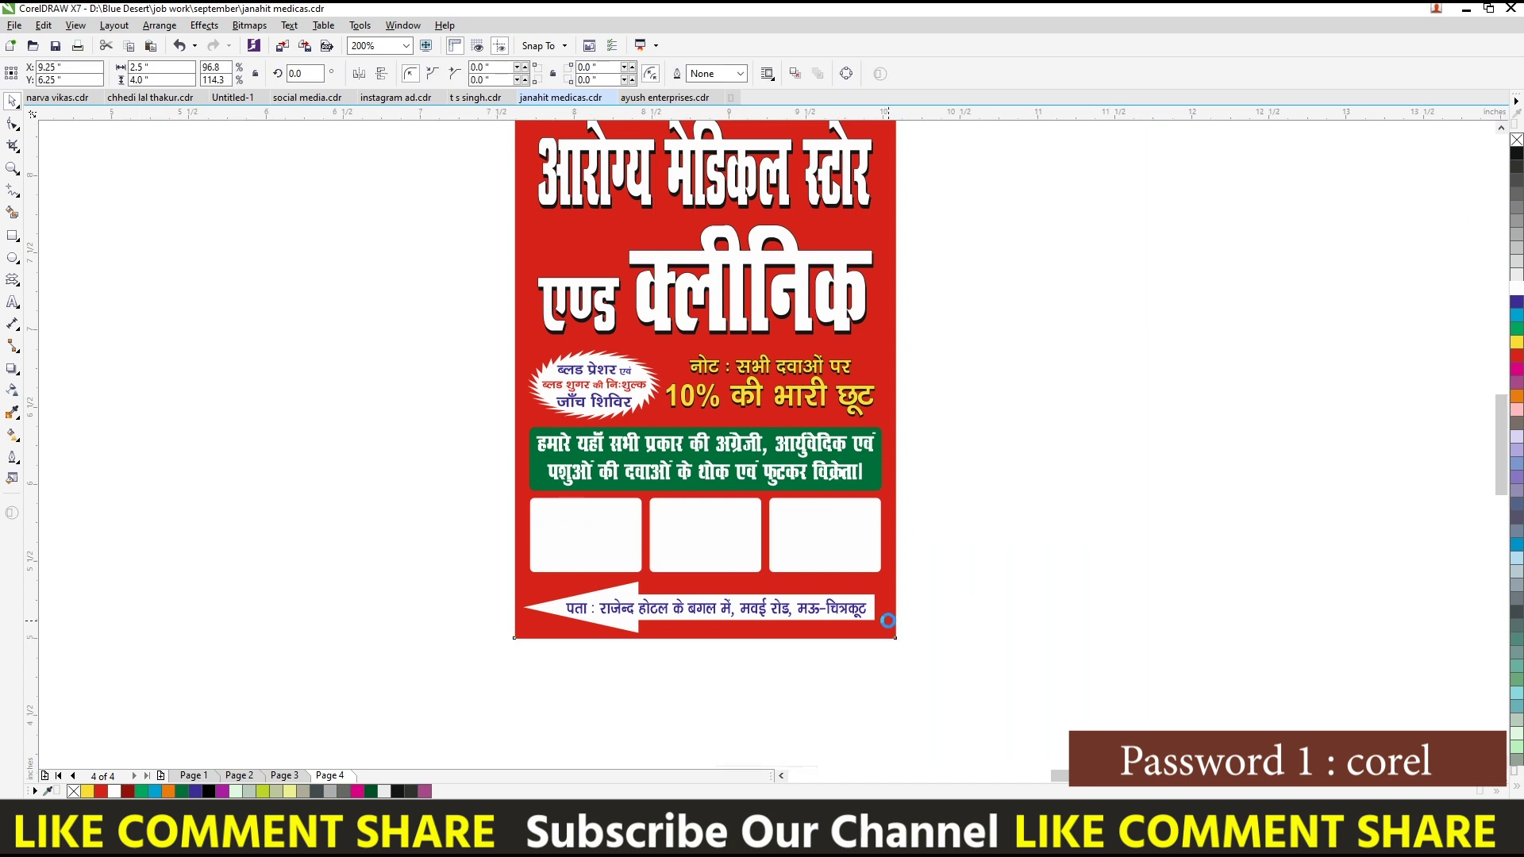
{"action": "key", "text": "F4"}
{"action": "left_click", "coordinate": [486, 727]}
Step: Check the address arrow group's position below the photo boxes
{"action": "scroll", "coordinate": [714, 746], "scroll_direction": "down", "scroll_amount": 1}
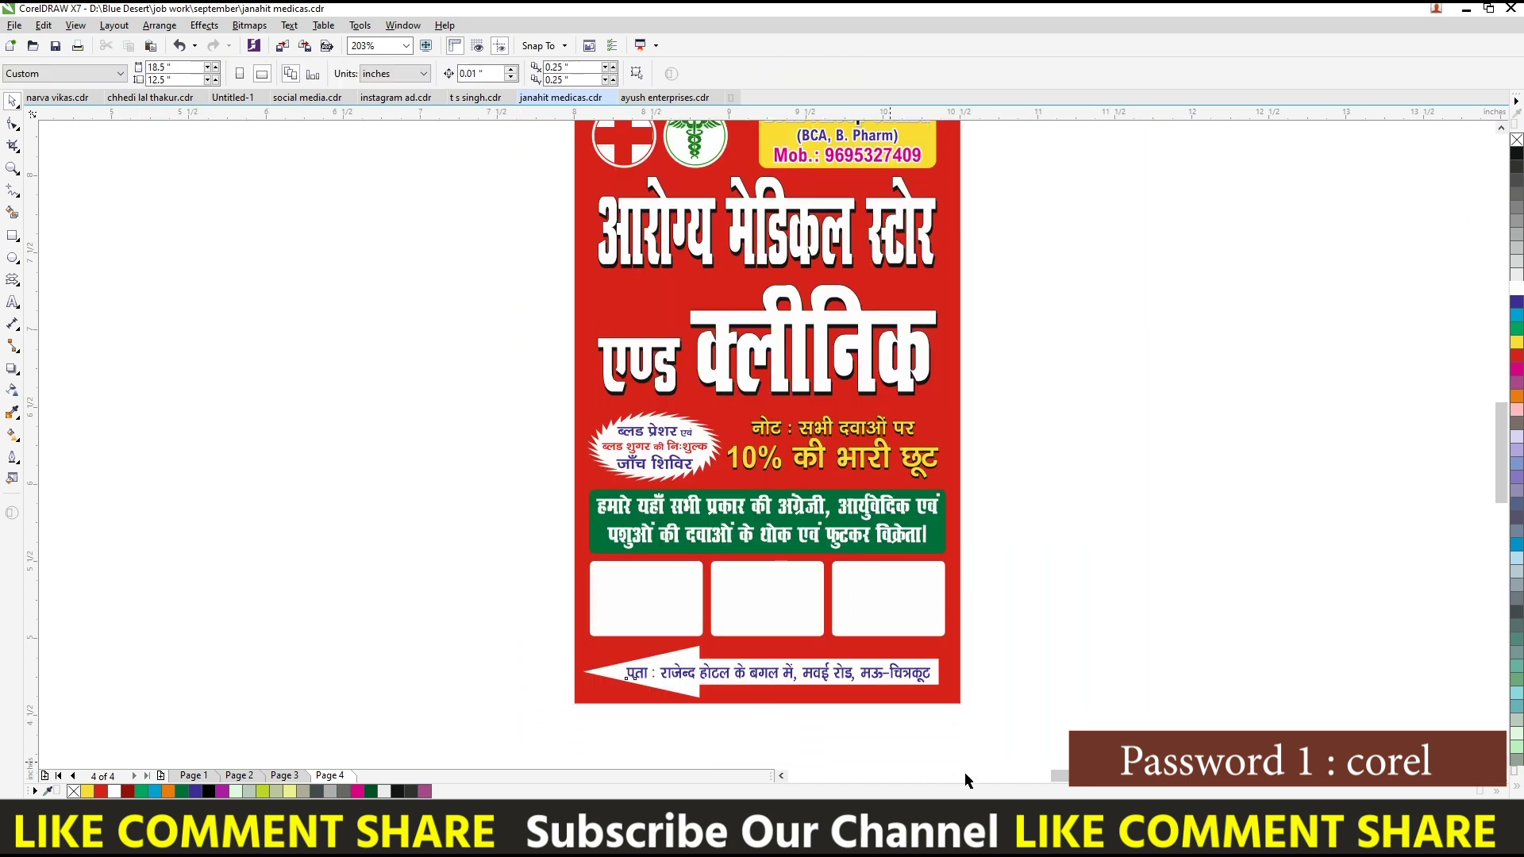
{"action": "left_click_drag", "start_coordinate": [715, 746], "coordinate": [964, 771]}
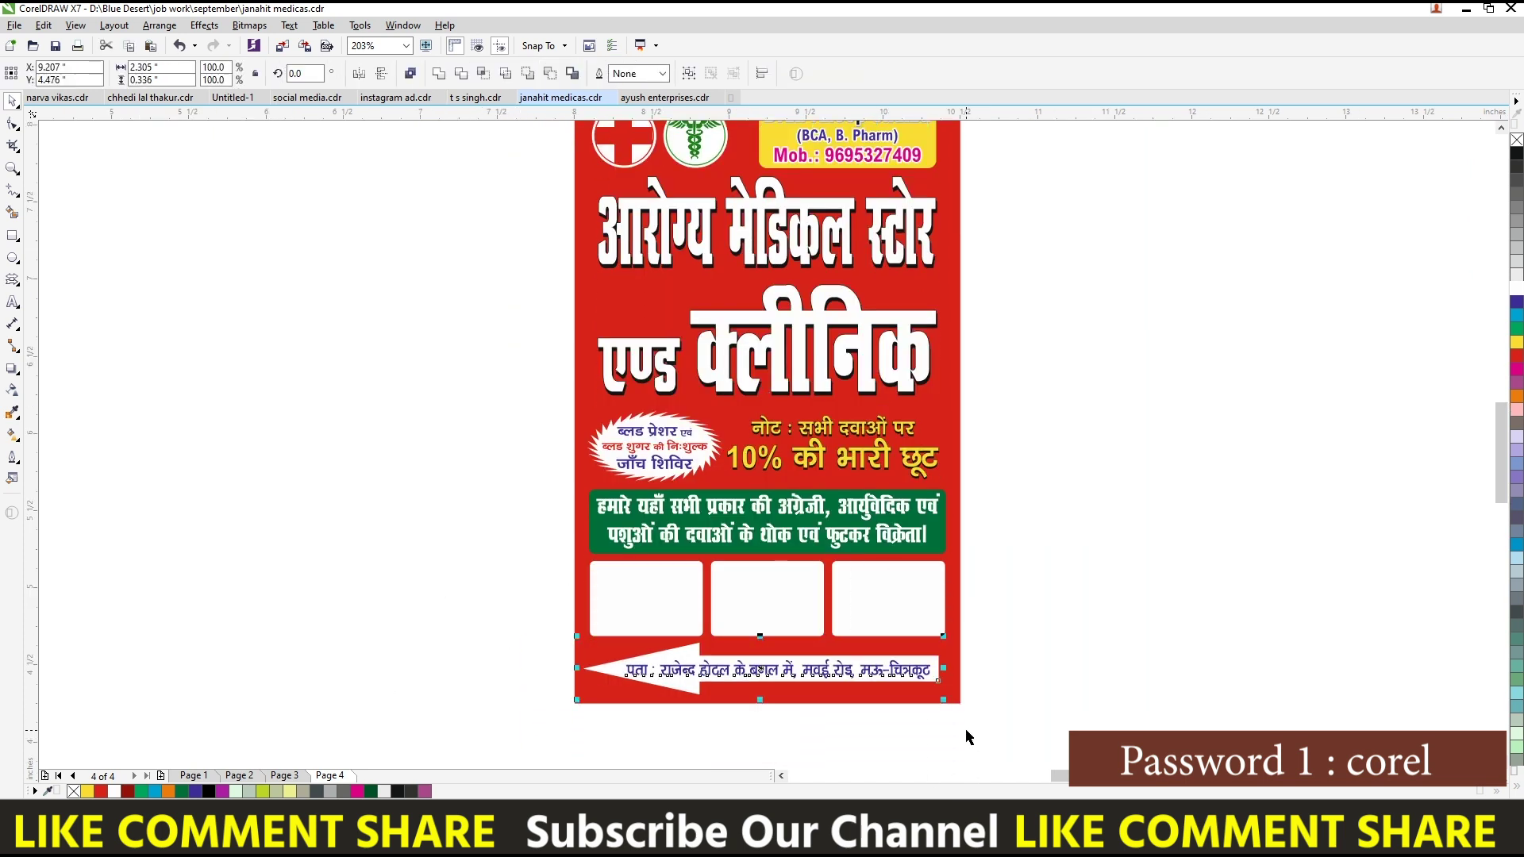
{"action": "key", "text": "Escape"}
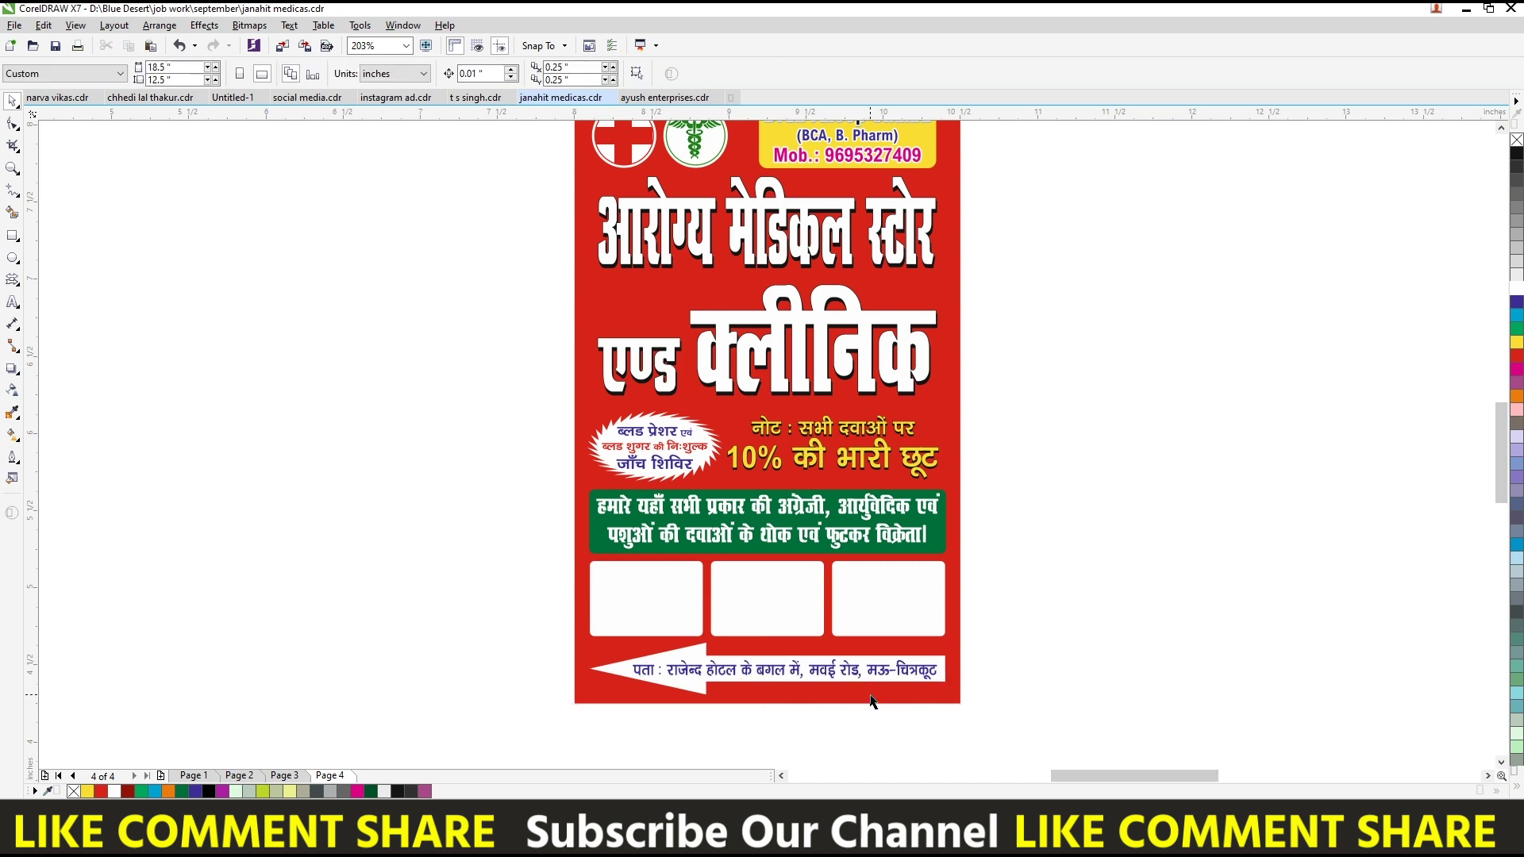
{"action": "scroll", "coordinate": [397, 622], "scroll_direction": "up", "scroll_amount": 1}
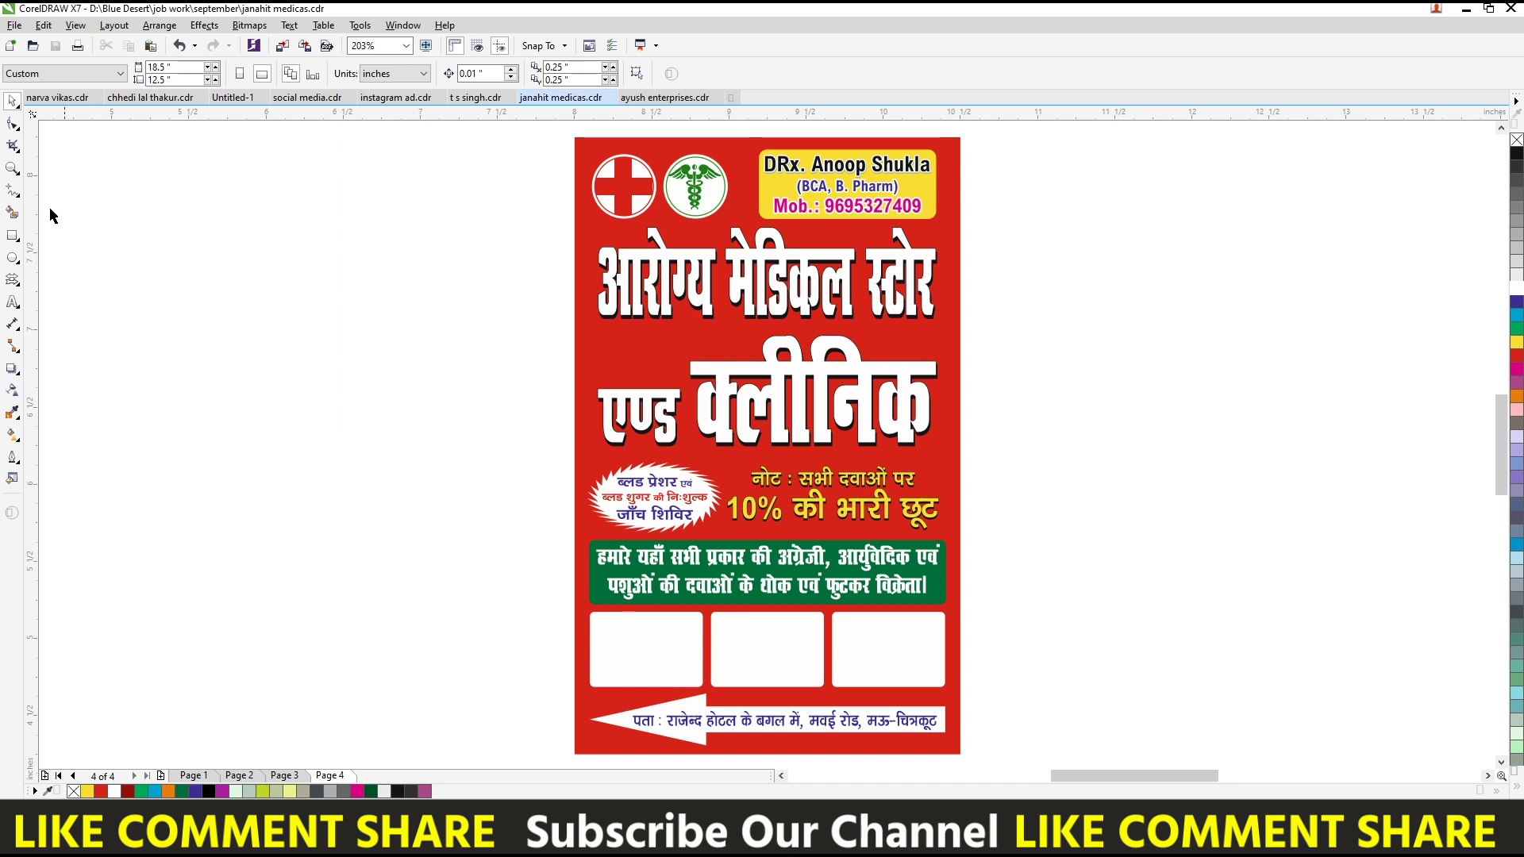
{"action": "key", "text": "F5"}
Step: Finish a short horizontal line, give it a red outline and a linear transparency fade
{"action": "left_click", "coordinate": [350, 235]}
{"action": "key", "text": "space"}
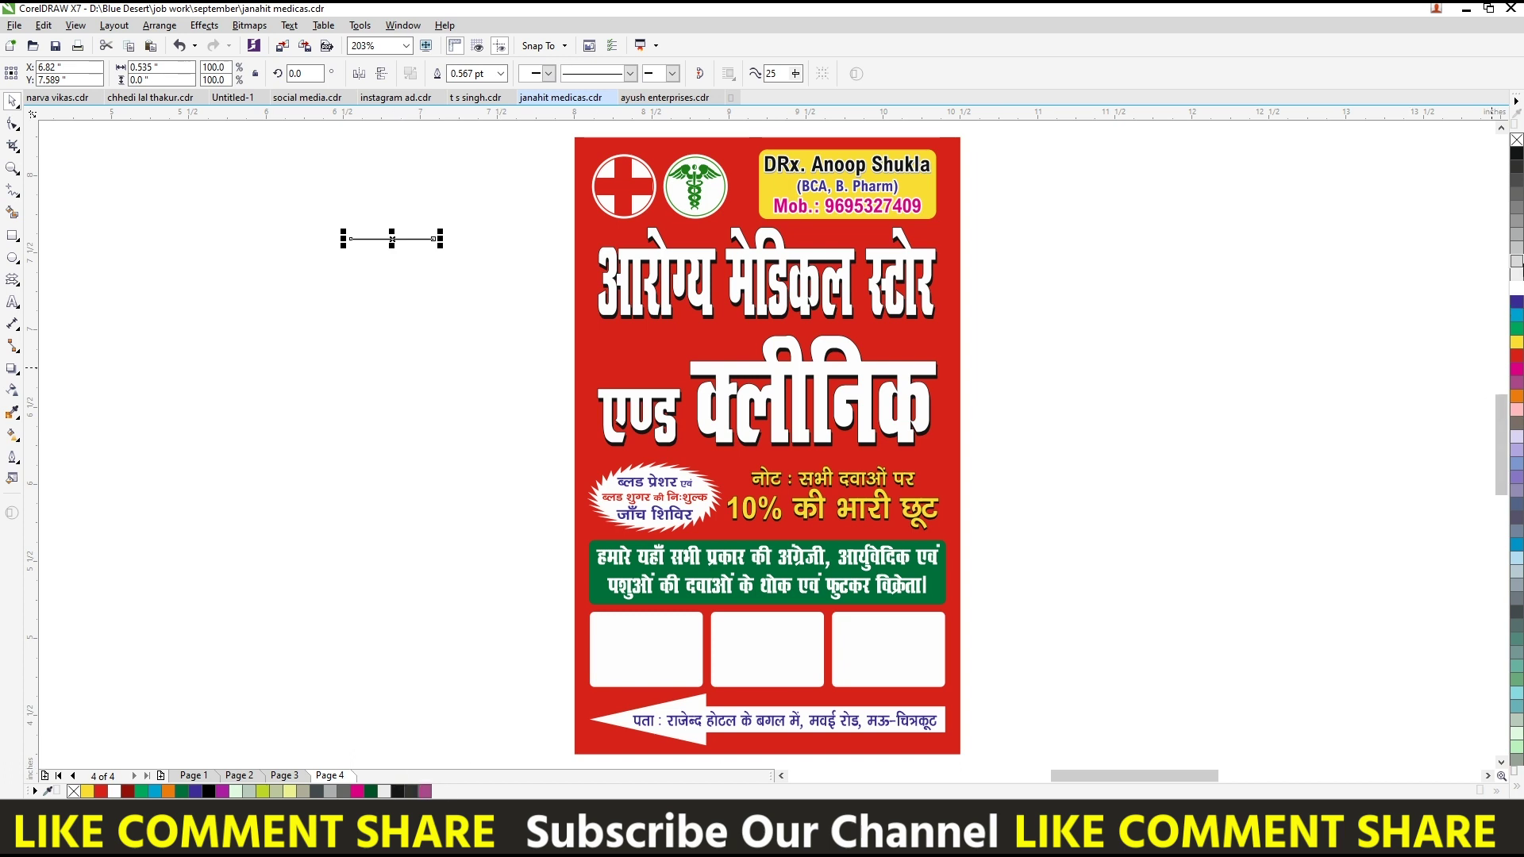
{"action": "right_click", "coordinate": [1516, 357]}
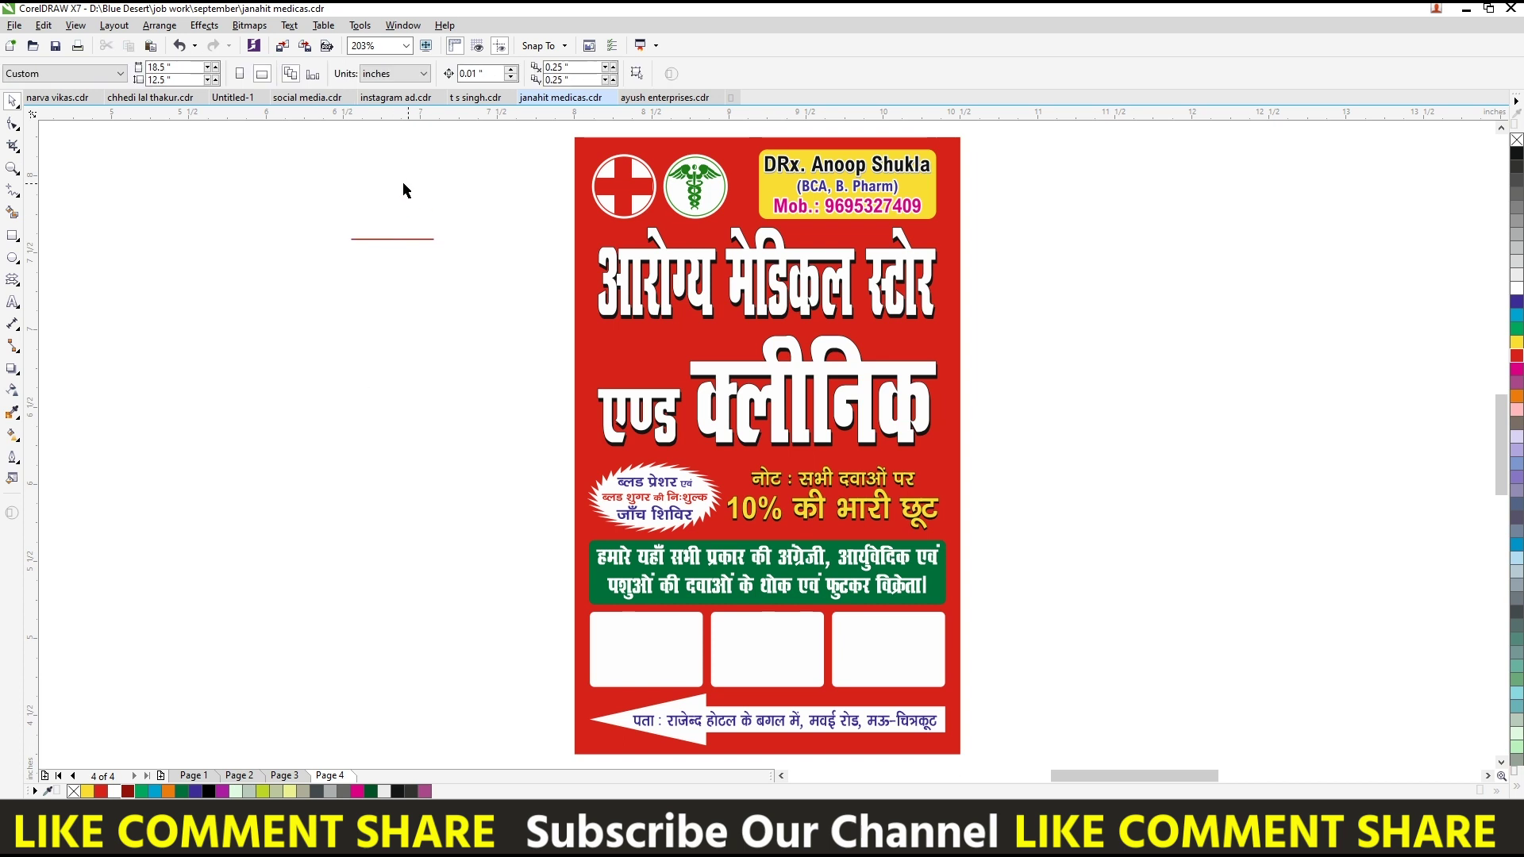
{"action": "scroll", "coordinate": [378, 251], "scroll_direction": "up", "scroll_amount": 2}
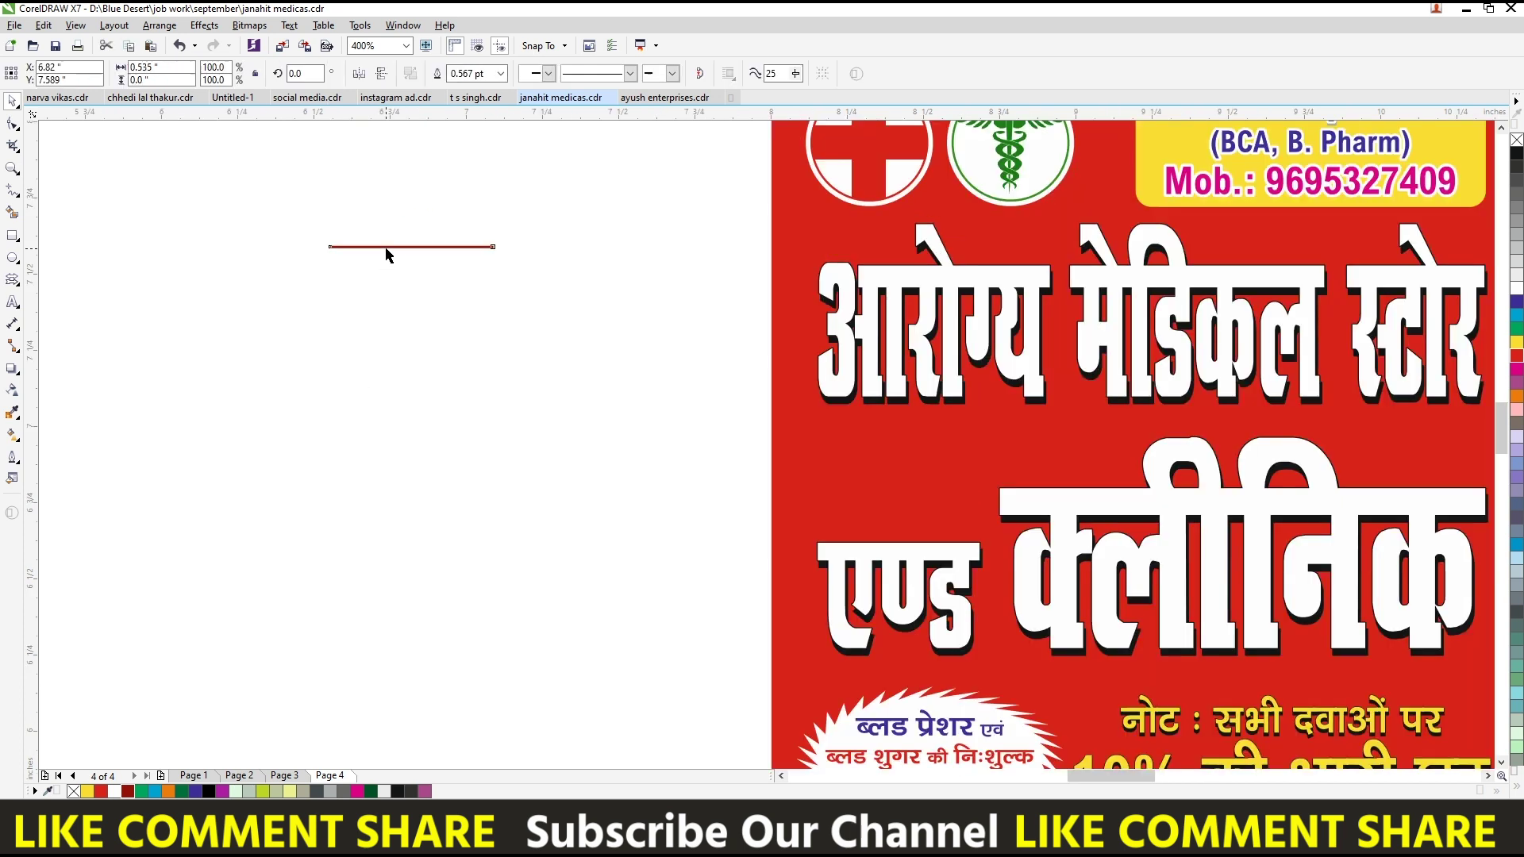
{"action": "left_click", "coordinate": [12, 390]}
{"action": "left_click_drag", "start_coordinate": [394, 251], "coordinate": [533, 250]}
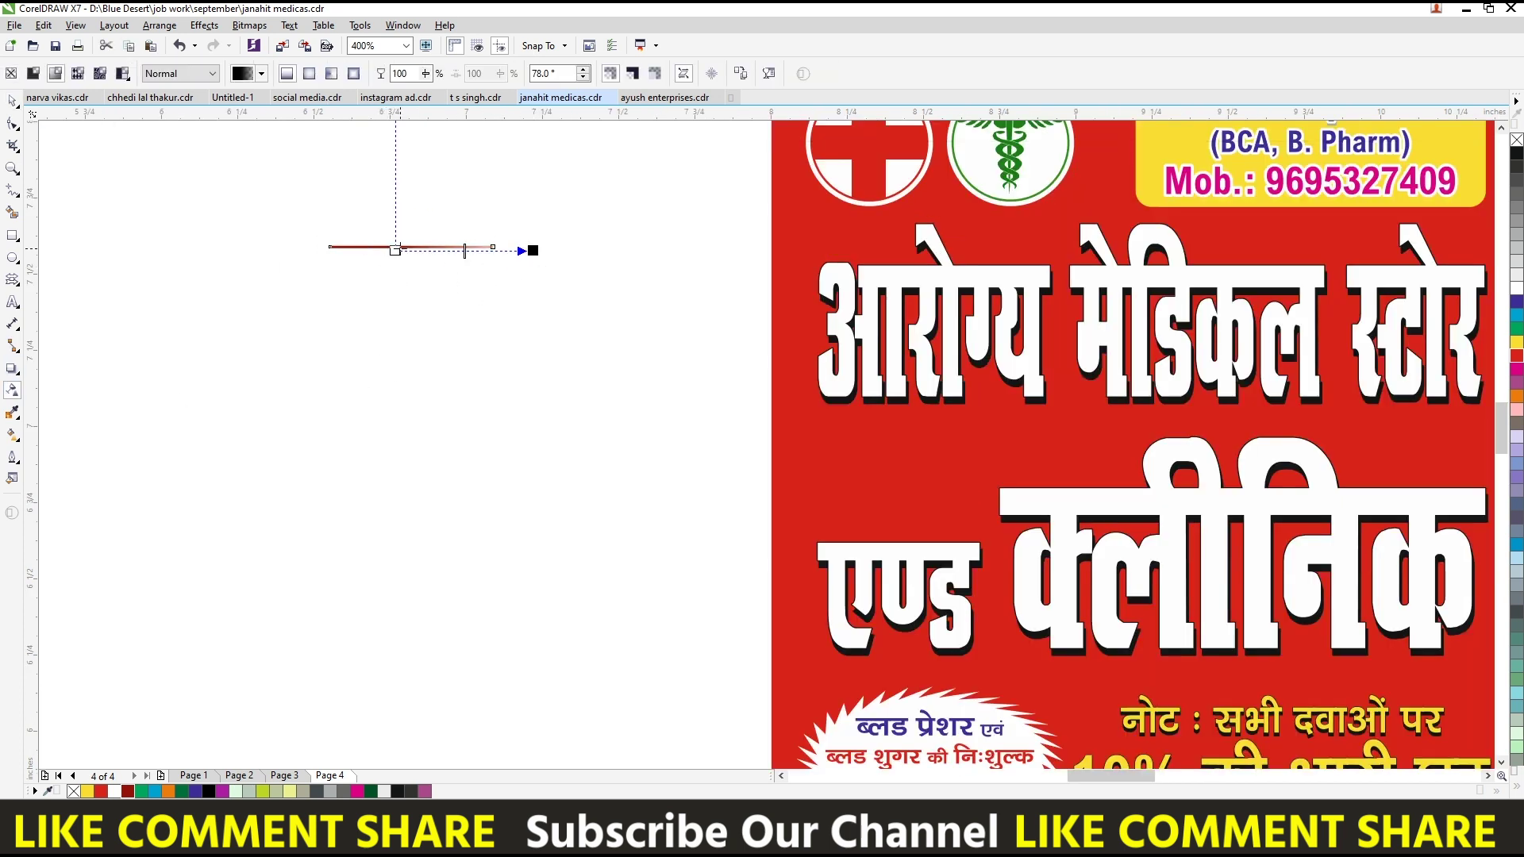
{"action": "key", "text": "space"}
Step: Undo trial copies of the line and set its outline width to 1 pt
{"action": "left_click_drag", "start_coordinate": [406, 247], "coordinate": [404, 258]}
{"action": "right_click", "coordinate": [405, 258]}
{"action": "key", "text": "ctrl+d"}
{"action": "key", "text": "ctrl+d"}
{"action": "key", "text": "ctrl+d"}
{"action": "key", "text": "ctrl+d"}
{"action": "key", "text": "ctrl+d"}
{"action": "key", "text": "ctrl+d"}
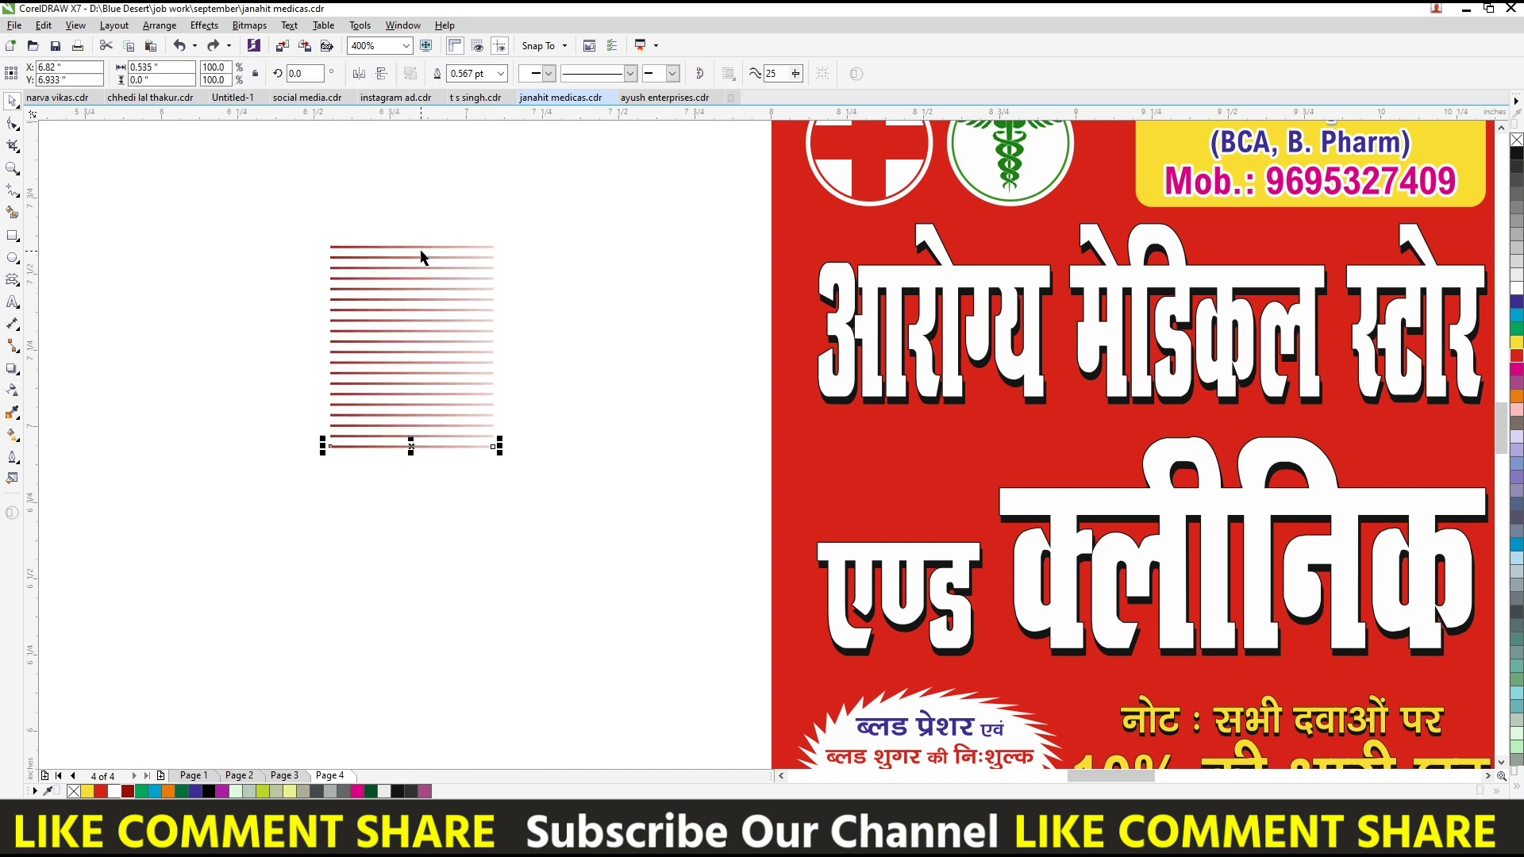
{"action": "key", "text": "ctrl+z"}
{"action": "key", "text": "ctrl+z"}
{"action": "key", "text": "ctrl+z"}
{"action": "key", "text": "ctrl+z"}
{"action": "key", "text": "ctrl+z"}
{"action": "key", "text": "ctrl+z"}
{"action": "key", "text": "space"}
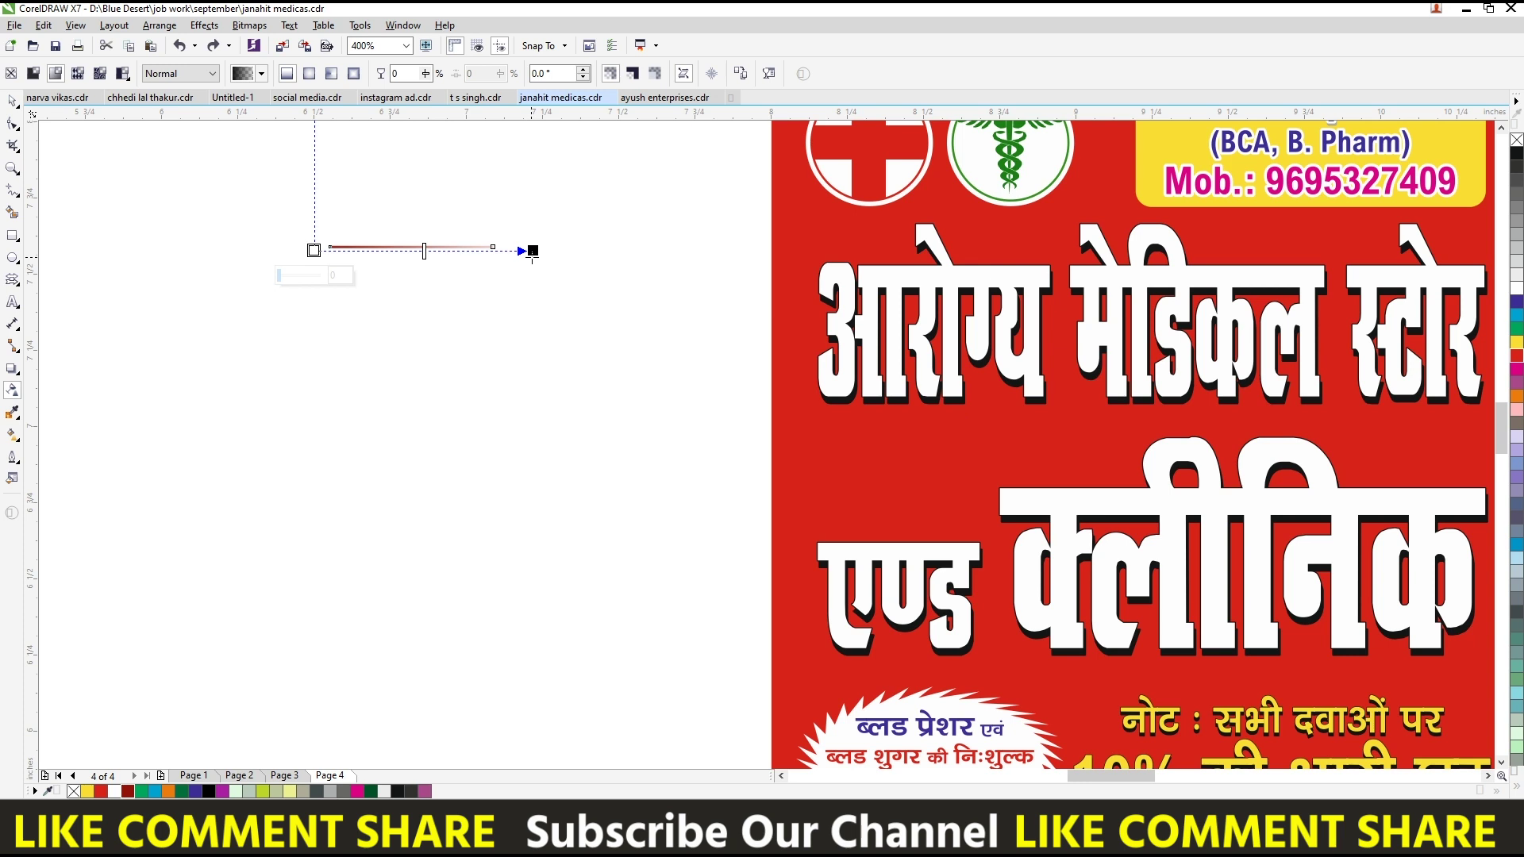
{"action": "key", "text": "space"}
{"action": "left_click_drag", "start_coordinate": [415, 256], "coordinate": [412, 255]}
{"action": "key", "text": "ctrl+z"}
{"action": "type", "text": "1"}
{"action": "key", "text": "Return"}
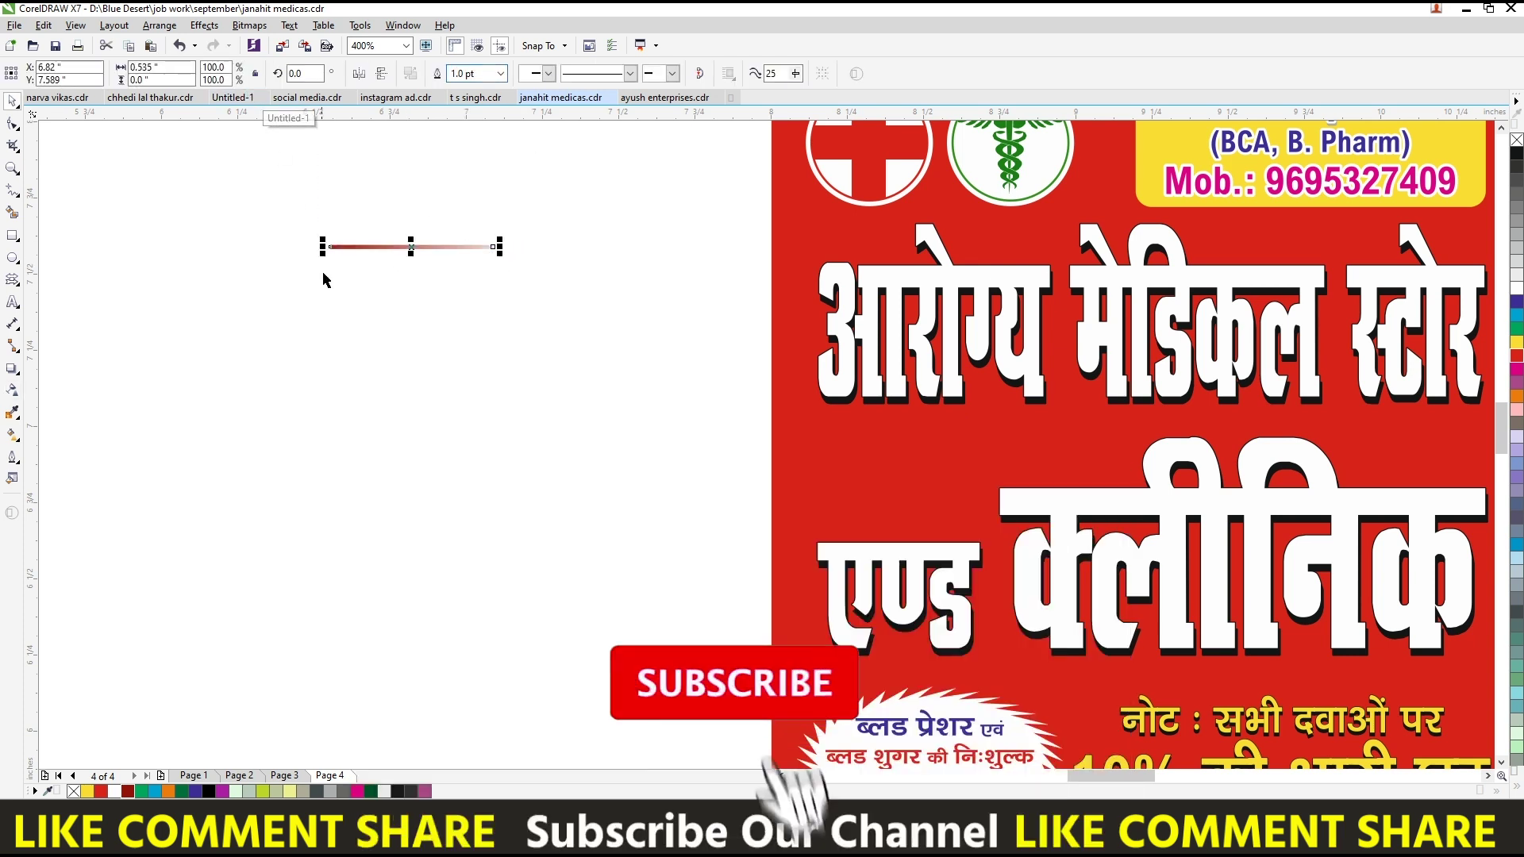
Step: Move the red fading line to the poster's top-left corner and undo excess duplicates
{"action": "scroll", "coordinate": [410, 250], "scroll_direction": "down", "scroll_amount": 2}
{"action": "mouse_move", "coordinate": [410, 250]}
{"action": "left_mouse_down"}
{"action": "mouse_move", "coordinate": [633, 158]}
{"action": "mouse_move", "coordinate": [610, 149]}
{"action": "mouse_move", "coordinate": [643, 156]}
{"action": "mouse_move", "coordinate": [635, 178]}
{"action": "left_mouse_up"}
{"action": "scroll", "coordinate": [611, 149], "scroll_direction": "up", "scroll_amount": 4}
{"action": "key", "text": "ctrl+r"}
{"action": "key", "text": "ctrl+r"}
{"action": "key", "text": "ctrl+r"}
{"action": "key", "text": "ctrl+r"}
{"action": "key", "text": "ctrl+r"}
{"action": "key", "text": "ctrl+r"}
{"action": "key", "text": "ctrl+r"}
{"action": "key", "text": "ctrl+r"}
{"action": "key", "text": "ctrl+r"}
{"action": "scroll", "coordinate": [884, 275], "scroll_direction": "down", "scroll_amount": 2}
{"action": "key", "text": "ctrl+z"}
{"action": "key", "text": "ctrl+z"}
{"action": "key", "text": "ctrl+z"}
Step: Shorten the line's fade, drop it slightly from the top, and repeat it downward with Ctrl+R
{"action": "key", "text": "ctrl+z"}
{"action": "key", "text": "ctrl+z"}
{"action": "key", "text": "ctrl+z"}
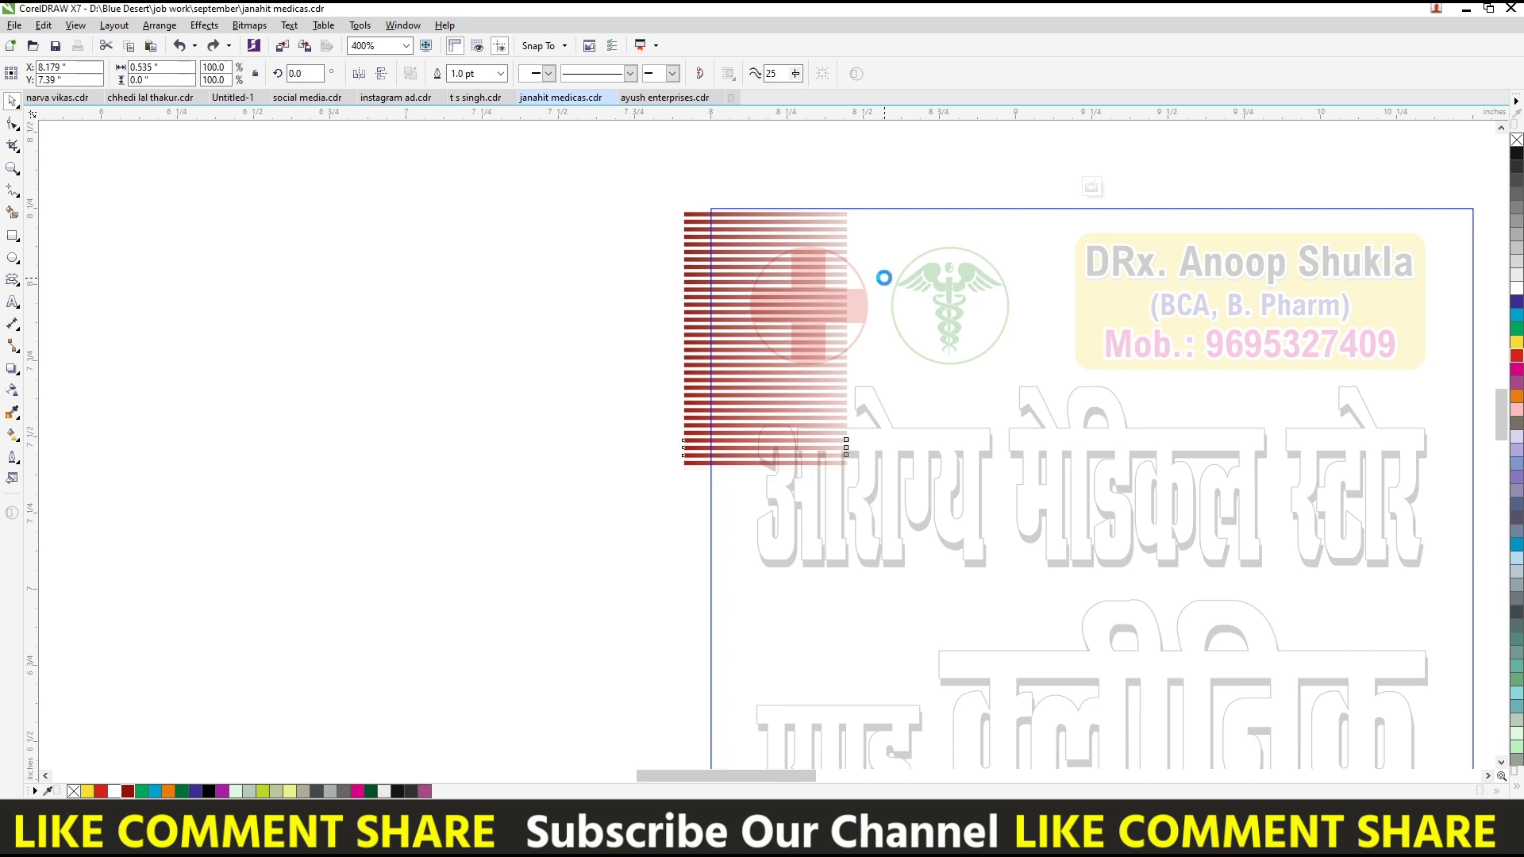
{"action": "key", "text": "ctrl+z"}
{"action": "key", "text": "ctrl+z"}
{"action": "key", "text": "ctrl+z"}
{"action": "key", "text": "ctrl+z"}
{"action": "key", "text": "ctrl+z"}
{"action": "key", "text": "ctrl+z"}
{"action": "key", "text": "ctrl+z"}
{"action": "key", "text": "ctrl+z"}
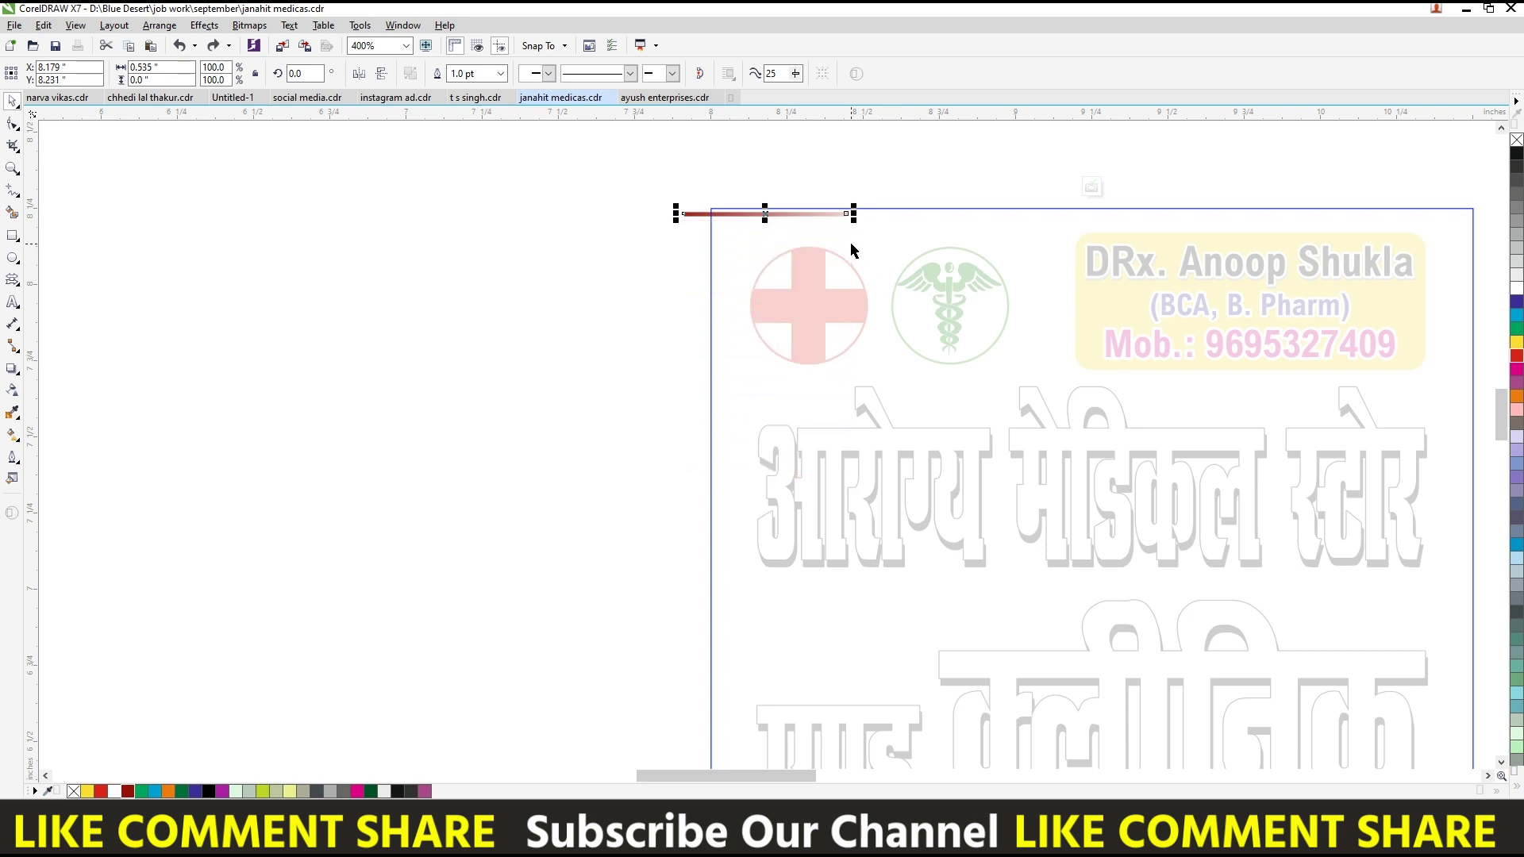
{"action": "key", "text": "t"}
{"action": "mouse_move", "coordinate": [886, 218]}
{"action": "left_mouse_down"}
{"action": "mouse_move", "coordinate": [840, 218]}
{"action": "mouse_move", "coordinate": [853, 212]}
{"action": "left_mouse_up"}
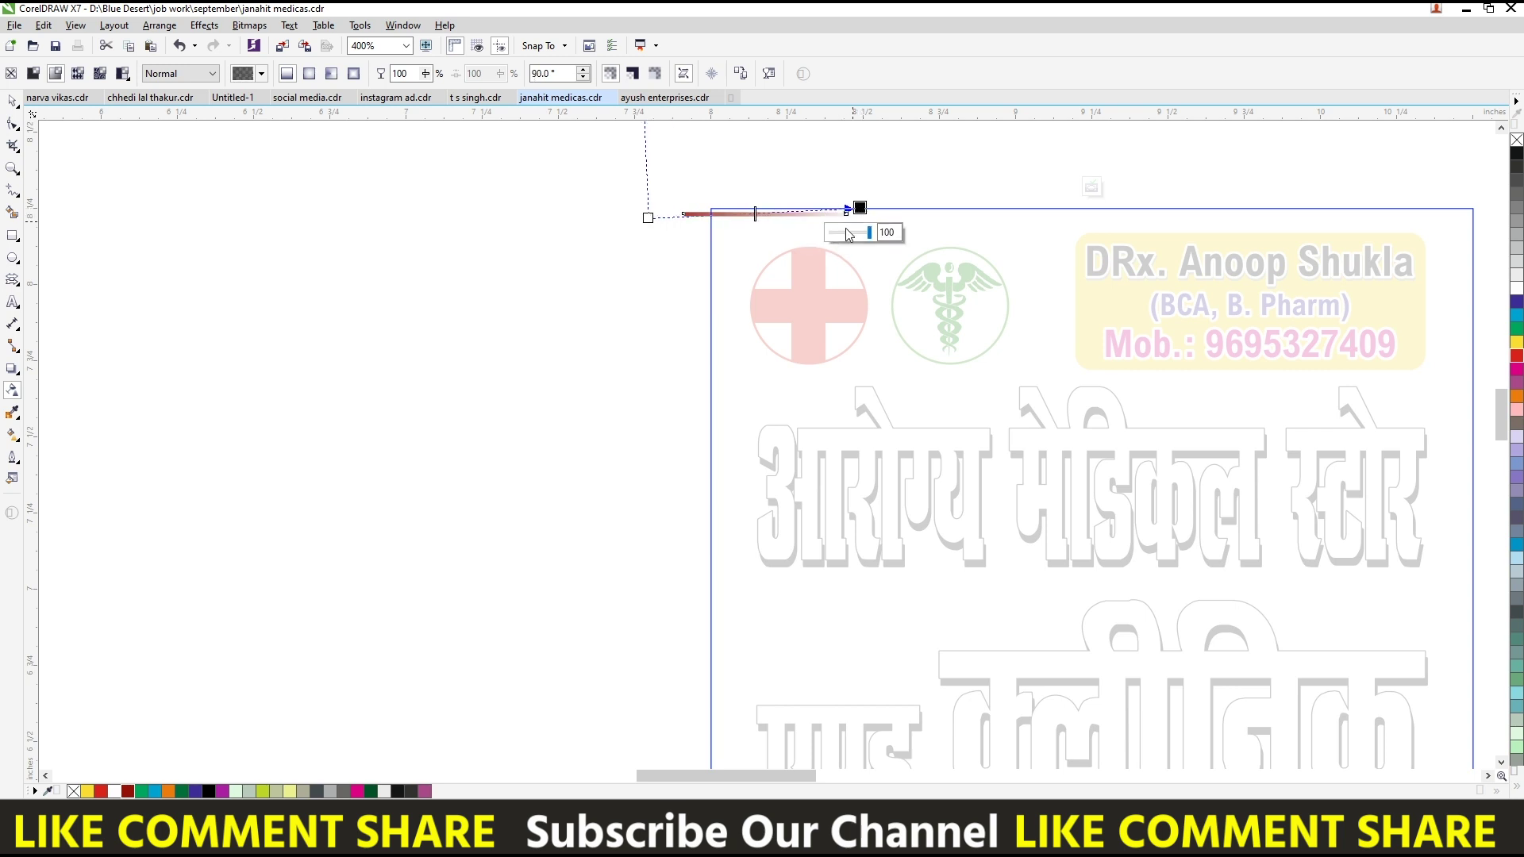
{"action": "key", "text": "space"}
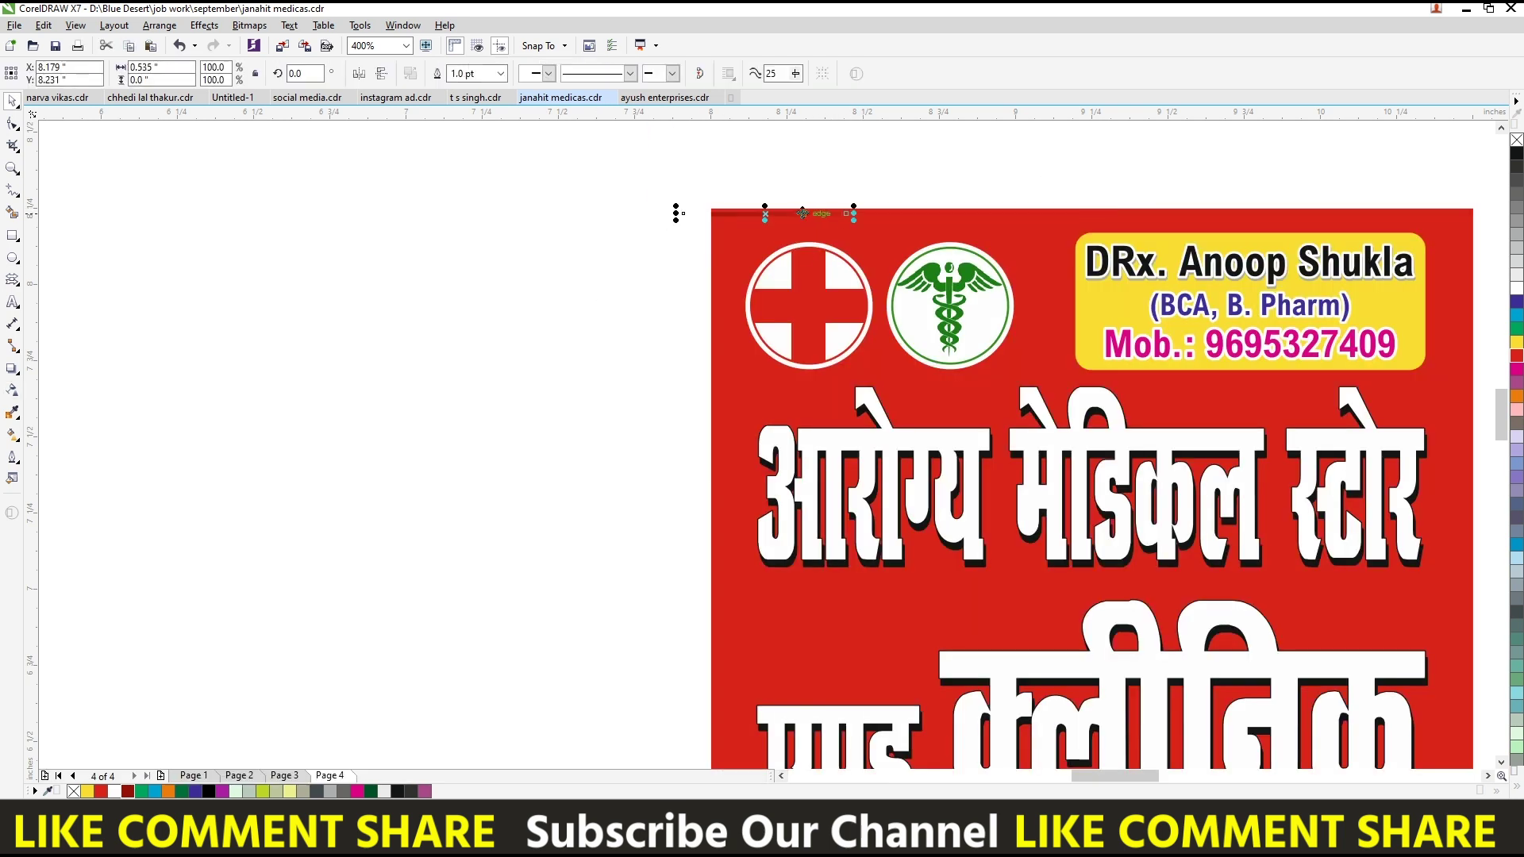
{"action": "scroll", "coordinate": [801, 213], "scroll_direction": "up", "scroll_amount": 2}
{"action": "left_click_drag", "start_coordinate": [801, 213], "coordinate": [797, 231]}
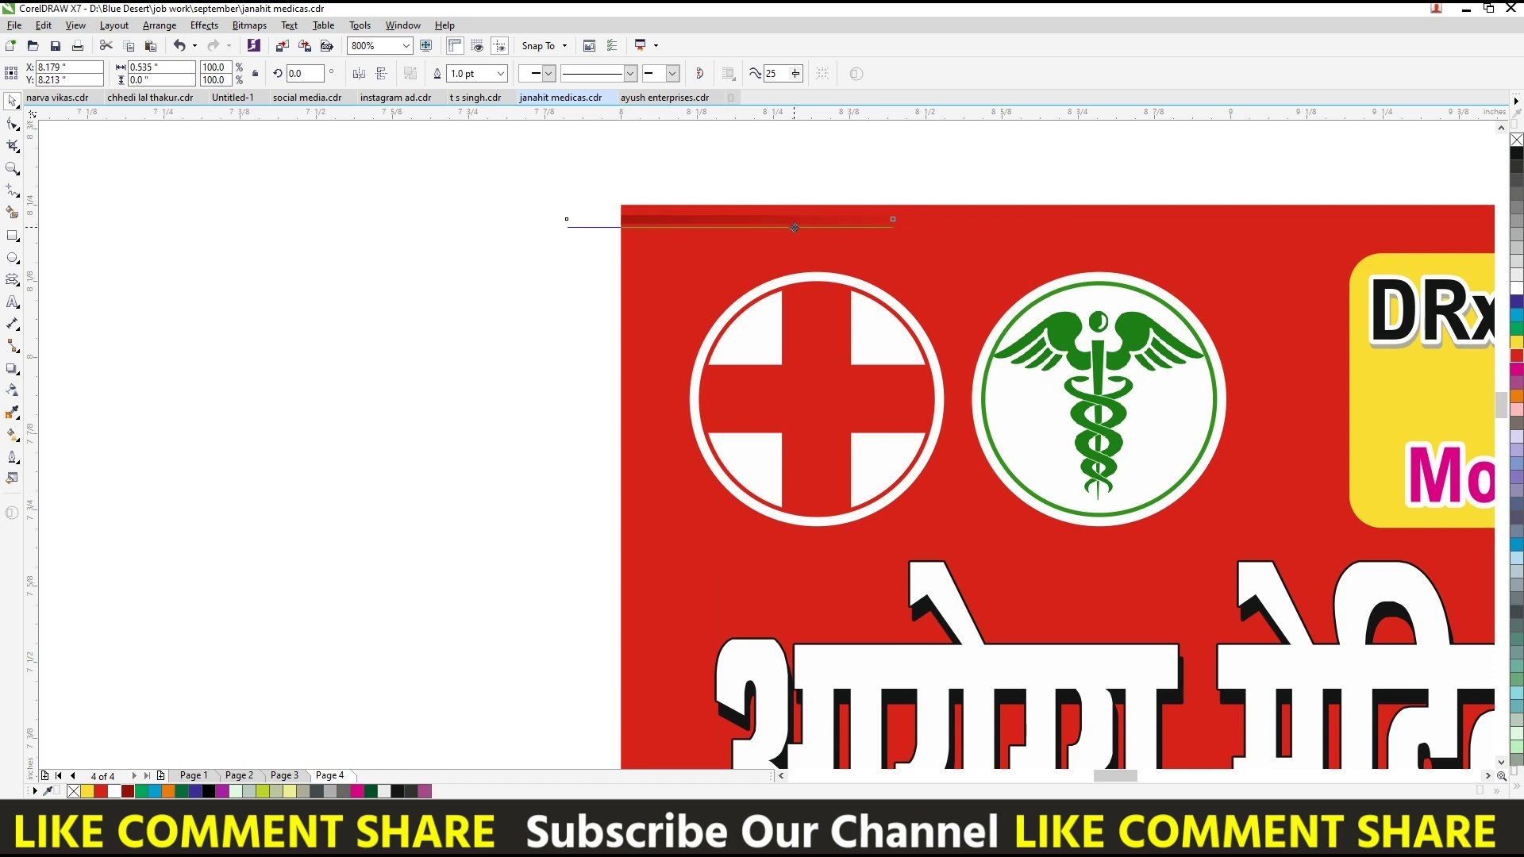
{"action": "key", "text": "ctrl+r"}
{"action": "key", "text": "ctrl+r"}
{"action": "key", "text": "ctrl+r"}
{"action": "key", "text": "ctrl+r"}
{"action": "key", "text": "ctrl+r"}
{"action": "key", "text": "ctrl+r"}
{"action": "key", "text": "ctrl+r"}
{"action": "key", "text": "ctrl+r"}
{"action": "key", "text": "ctrl+r"}
{"action": "key", "text": "ctrl+r"}
{"action": "key", "text": "ctrl+r"}
{"action": "key", "text": "ctrl+r"}
{"action": "key", "text": "ctrl+r"}
{"action": "key", "text": "ctrl+r"}
{"action": "key", "text": "ctrl+r"}
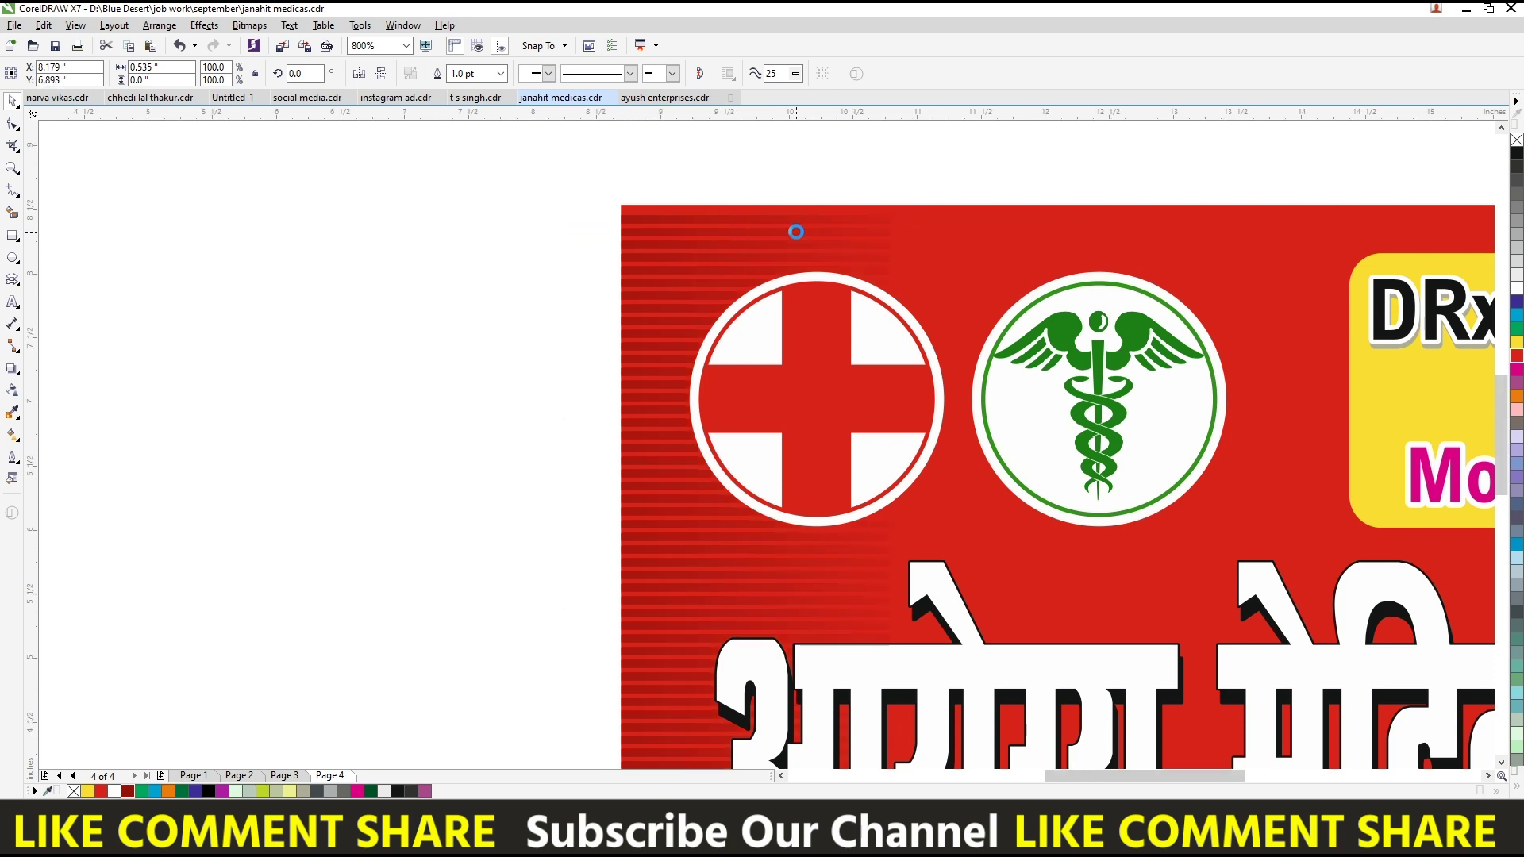
{"action": "key", "text": "F4"}
{"action": "key", "text": "ctrl+r"}
{"action": "key", "text": "ctrl+r"}
{"action": "key", "text": "ctrl+r"}
{"action": "key", "text": "ctrl+r"}
{"action": "key", "text": "ctrl+r"}
{"action": "key", "text": "ctrl+r"}
{"action": "key", "text": "ctrl+r"}
{"action": "key", "text": "ctrl+r"}
{"action": "key", "text": "ctrl+r"}
{"action": "key", "text": "ctrl+r"}
{"action": "key", "text": "ctrl+r"}
{"action": "key", "text": "ctrl+r"}
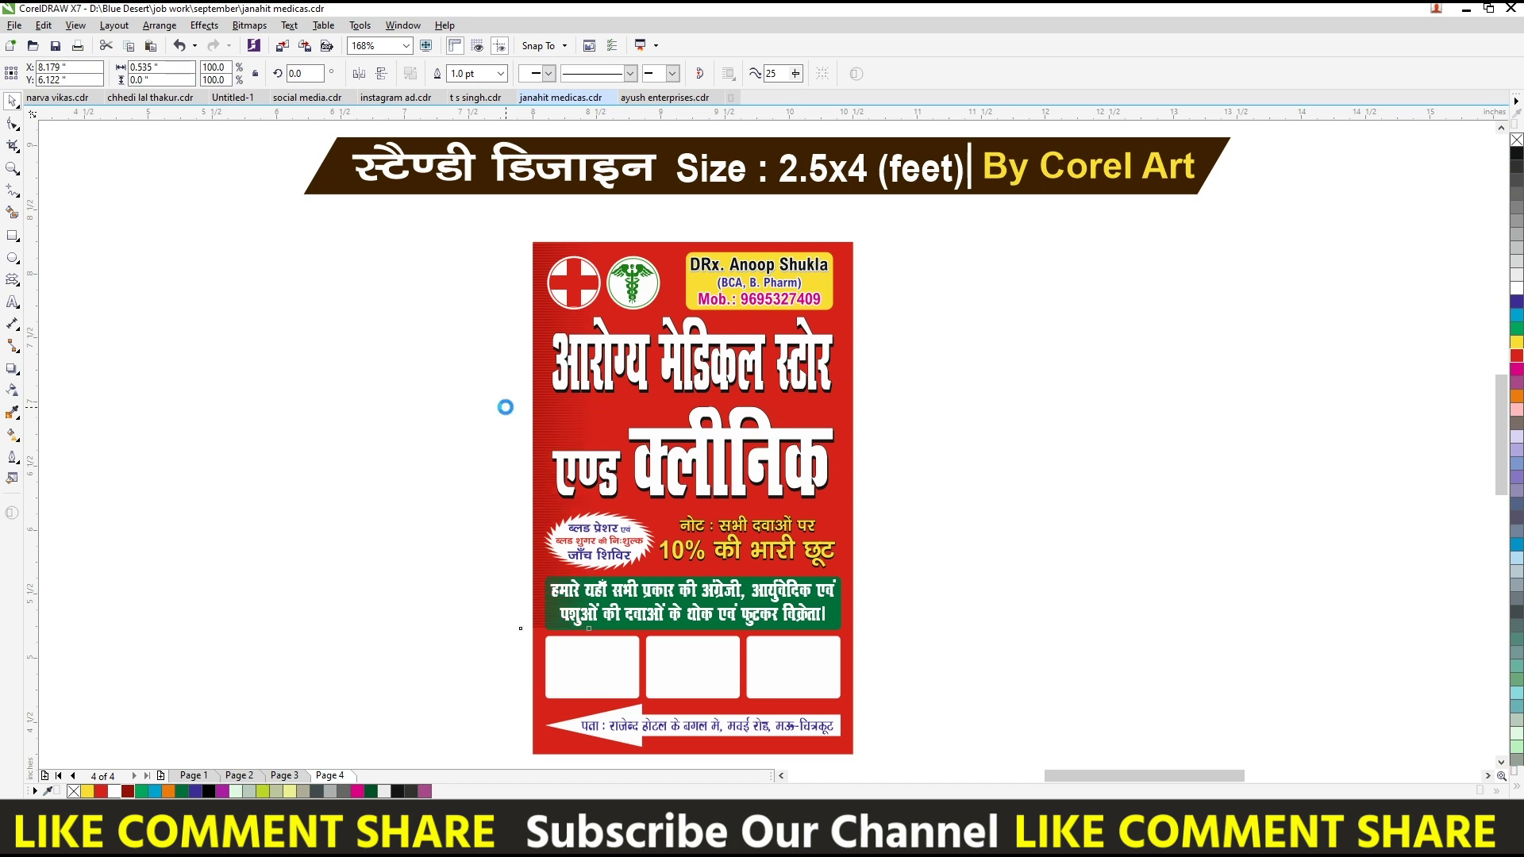
Step: Stretch the left stripe group to the poster bottom and drop a mirrored copy on the right edge
{"action": "left_click", "coordinate": [493, 409]}
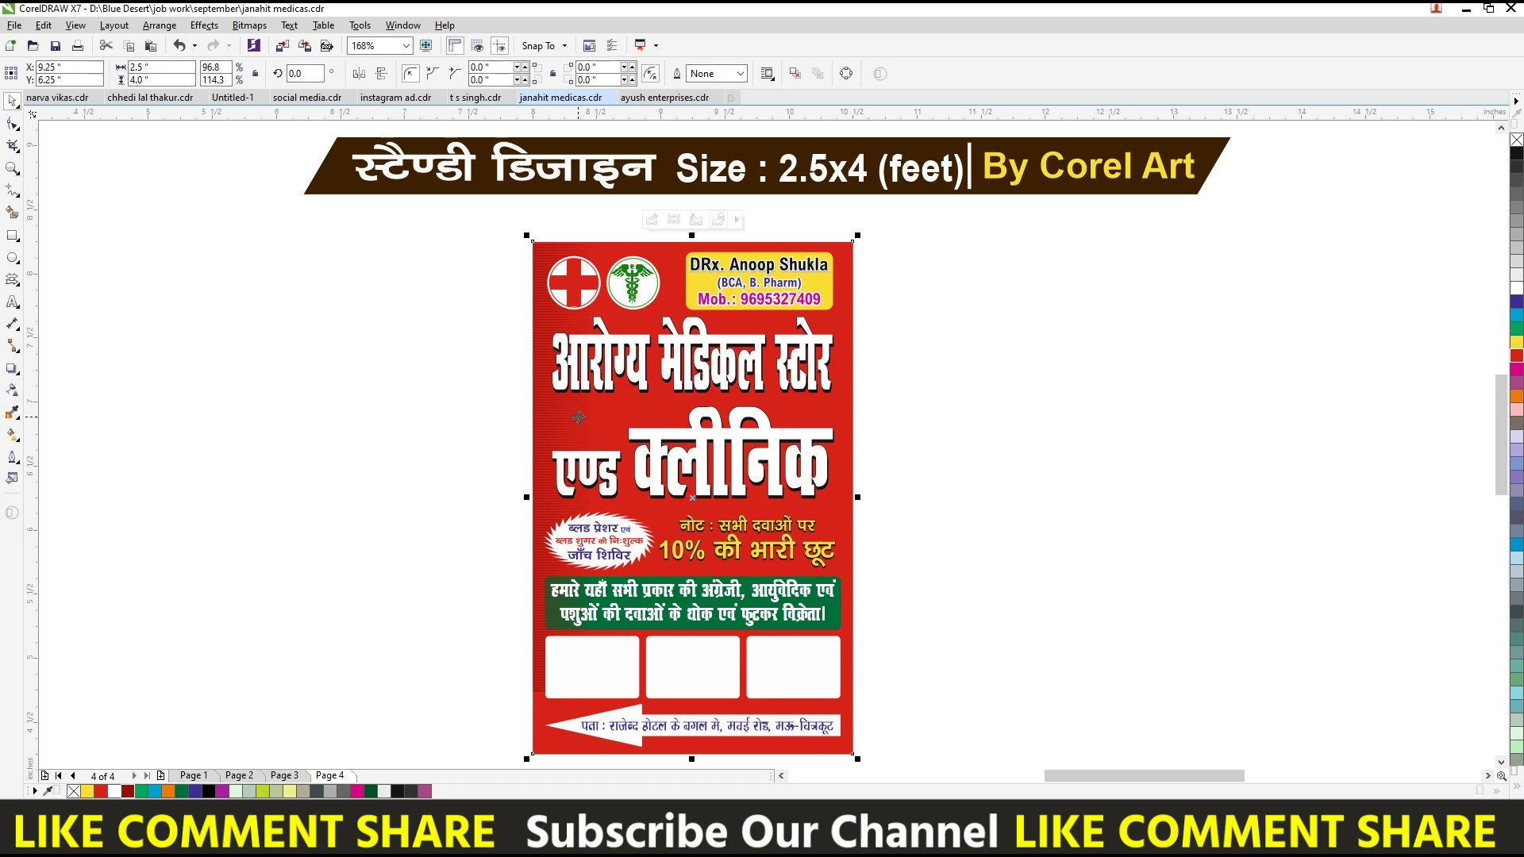
{"action": "left_click", "coordinate": [548, 682]}
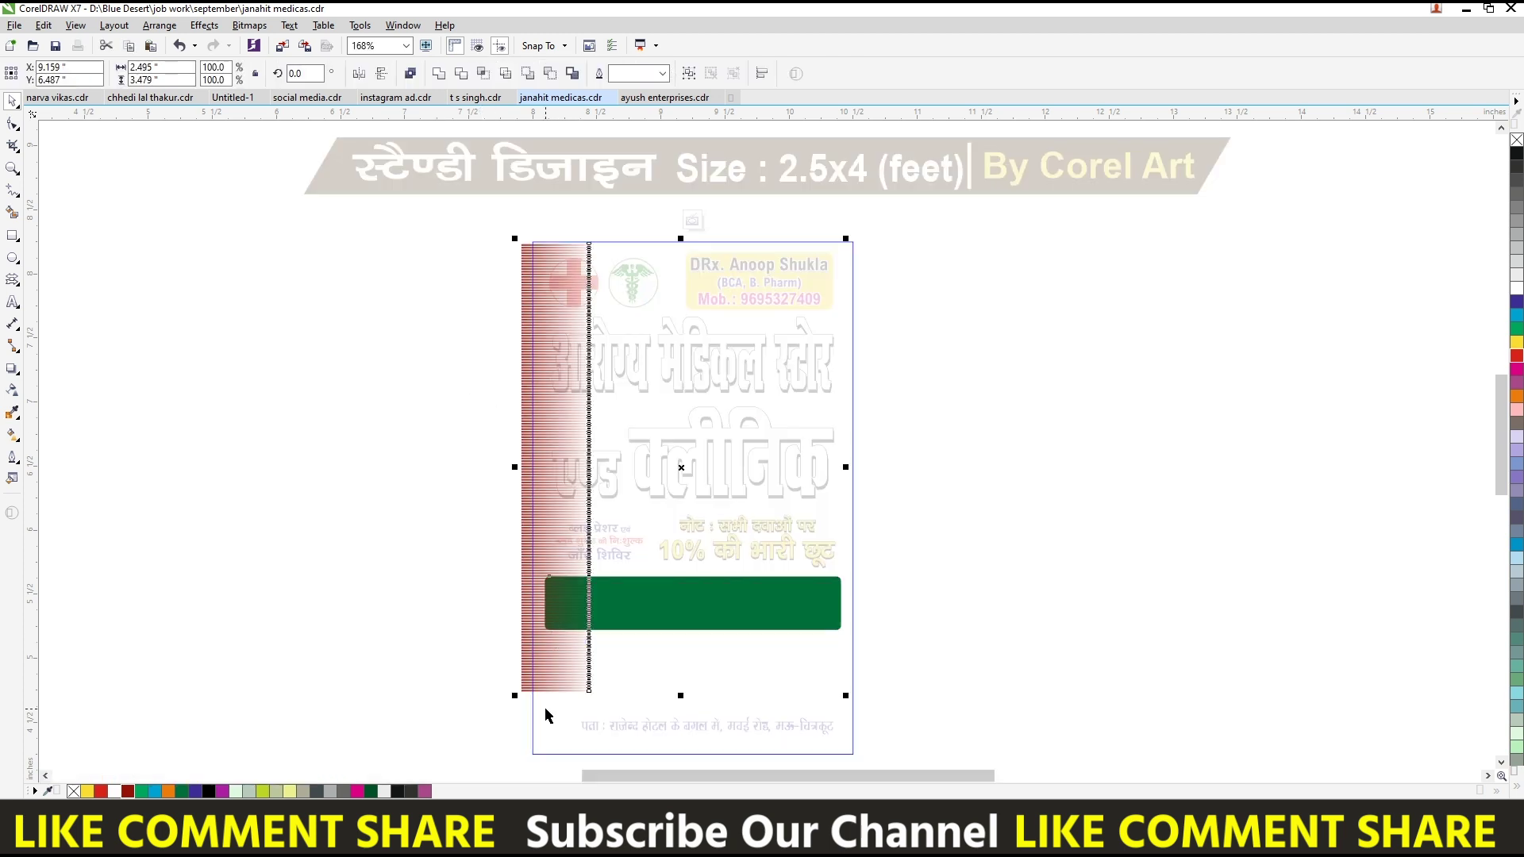
{"action": "left_click", "coordinate": [357, 429]}
{"action": "scroll", "coordinate": [612, 766], "scroll_direction": "down", "scroll_amount": 1}
{"action": "left_click", "coordinate": [540, 647]}
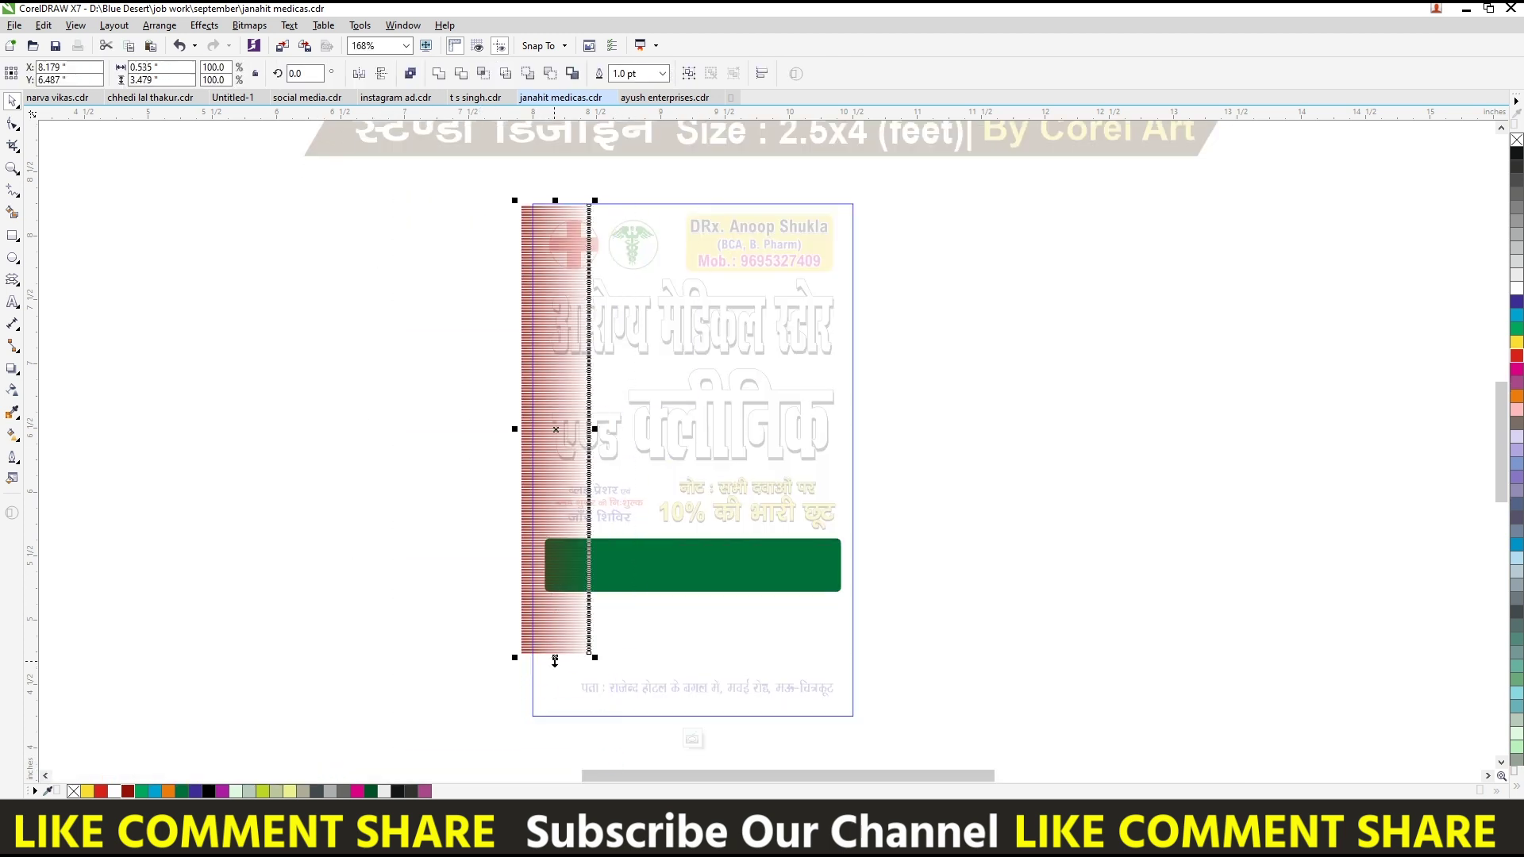
{"action": "left_click_drag", "start_coordinate": [555, 660], "coordinate": [568, 719]}
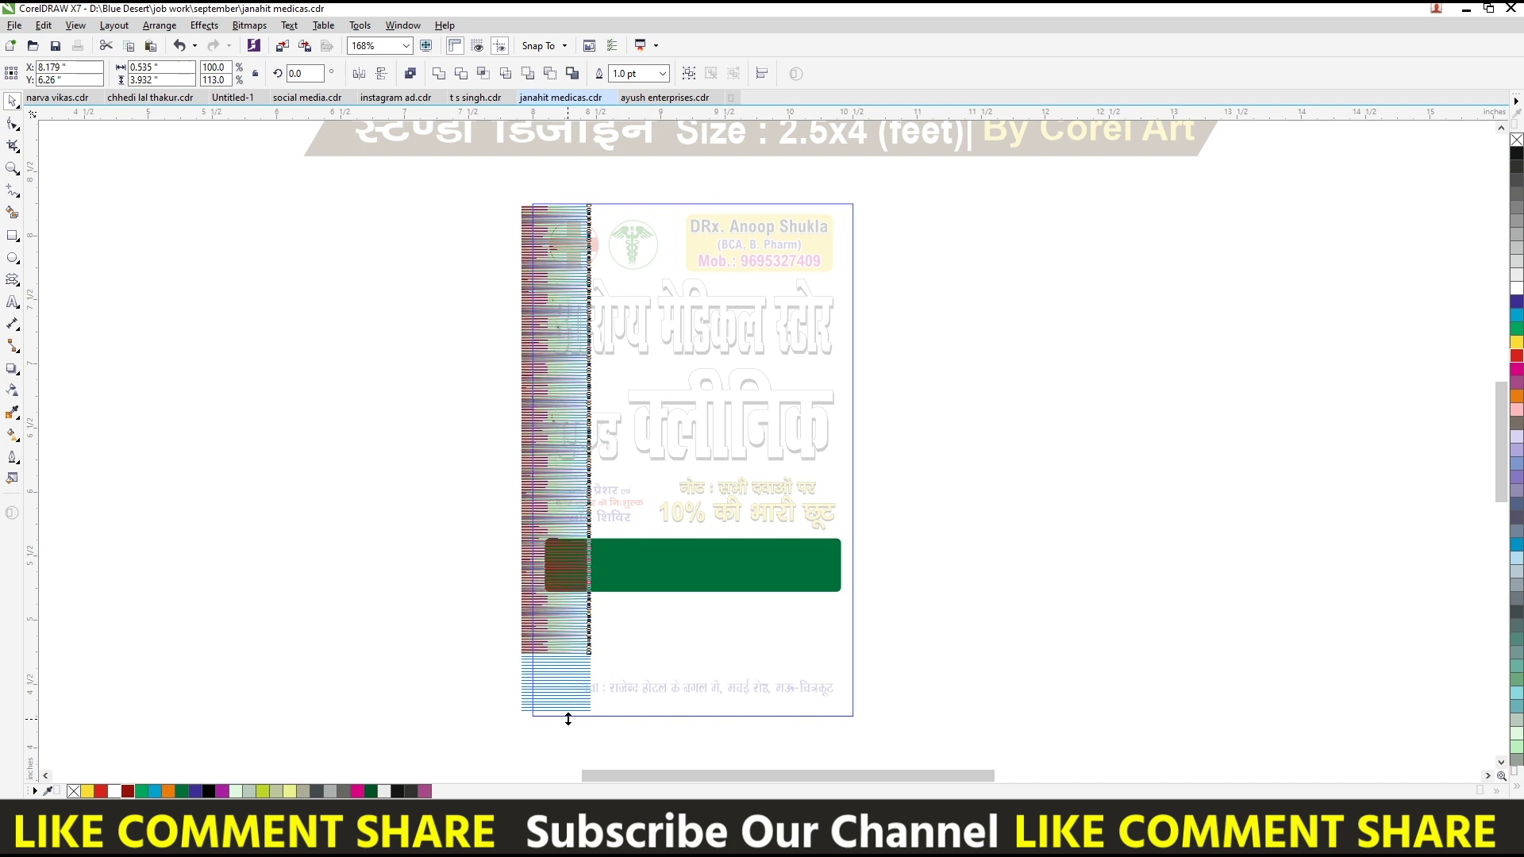
{"action": "left_click_drag", "start_coordinate": [512, 470], "coordinate": [840, 527]}
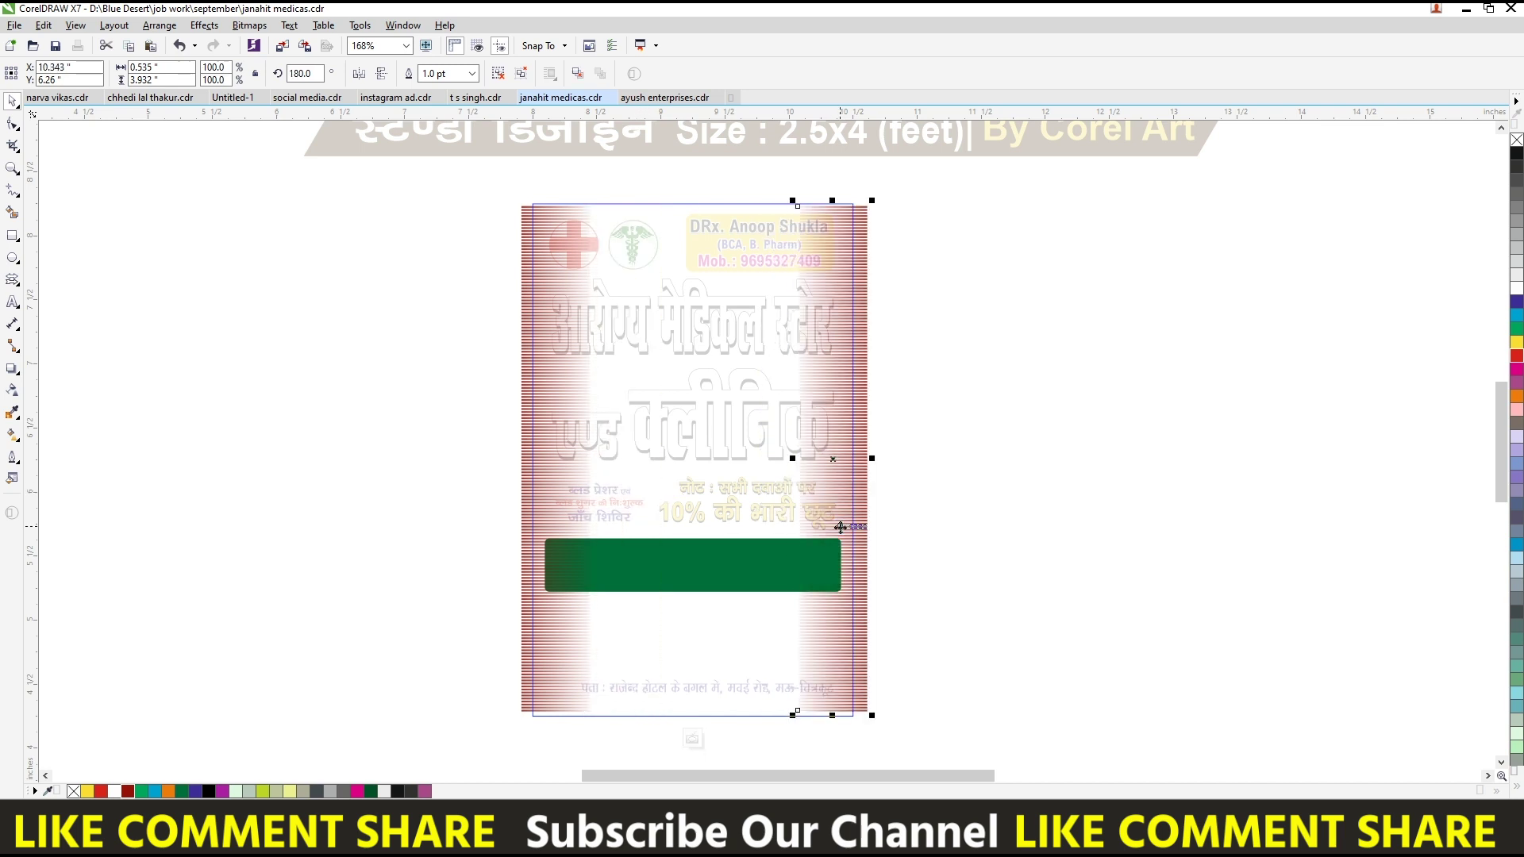
{"action": "left_click", "coordinate": [1074, 516]}
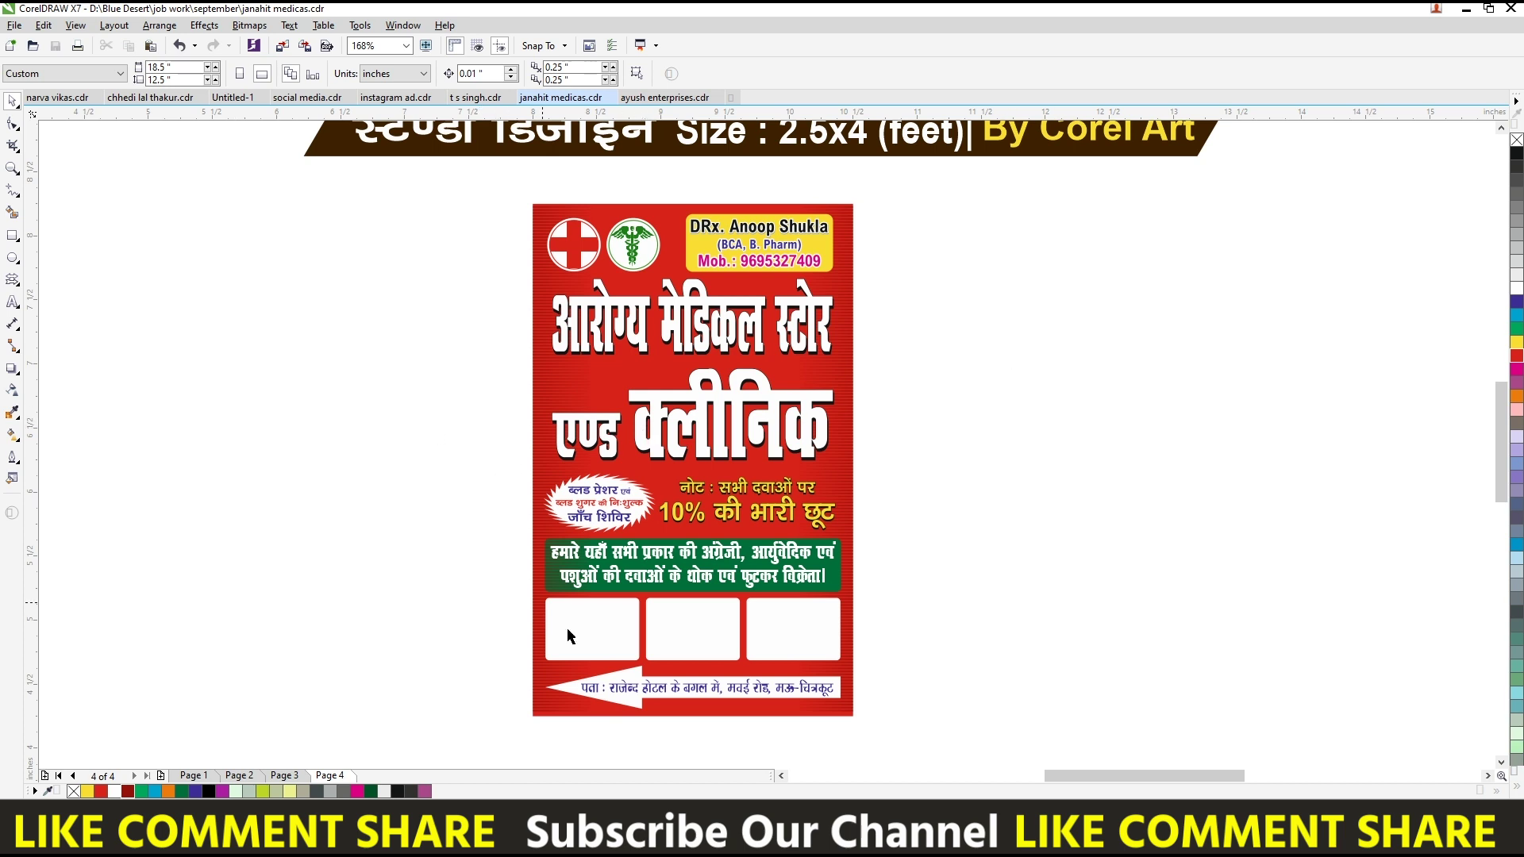
Step: Apply a preset drop shadow to the white address arrow, pulled close beneath it
{"action": "scroll", "coordinate": [640, 725], "scroll_direction": "up", "scroll_amount": 2}
{"action": "left_click", "coordinate": [631, 689]}
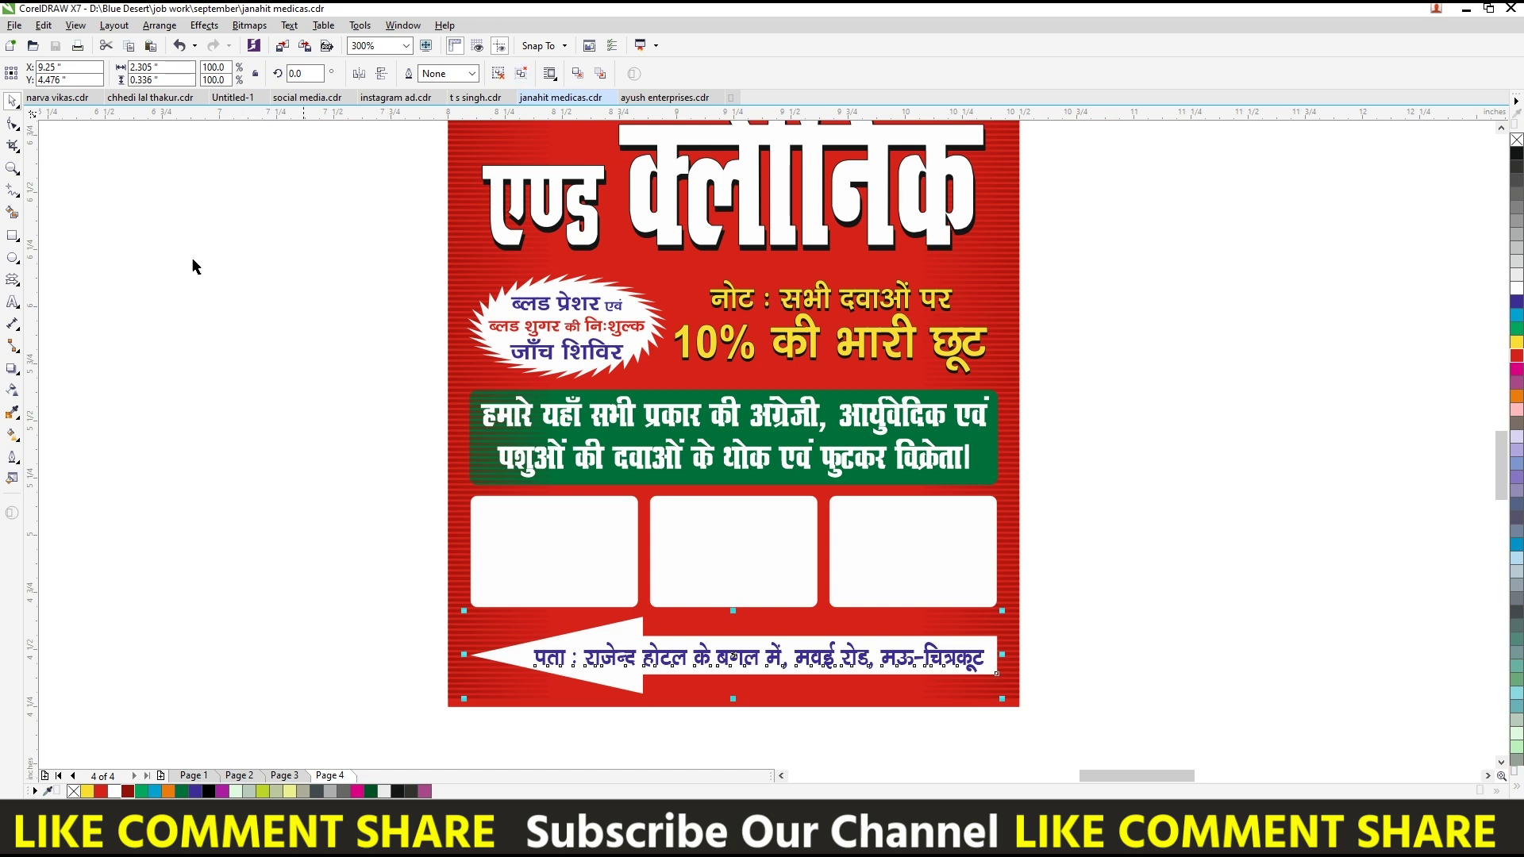
{"action": "left_click", "coordinate": [526, 678], "text": "ctrl"}
{"action": "left_click", "coordinate": [14, 367]}
{"action": "left_click", "coordinate": [39, 73]}
{"action": "left_click", "coordinate": [39, 104]}
{"action": "scroll", "coordinate": [826, 660], "scroll_direction": "up", "scroll_amount": 2}
{"action": "left_click_drag", "start_coordinate": [1017, 673], "coordinate": [637, 376]}
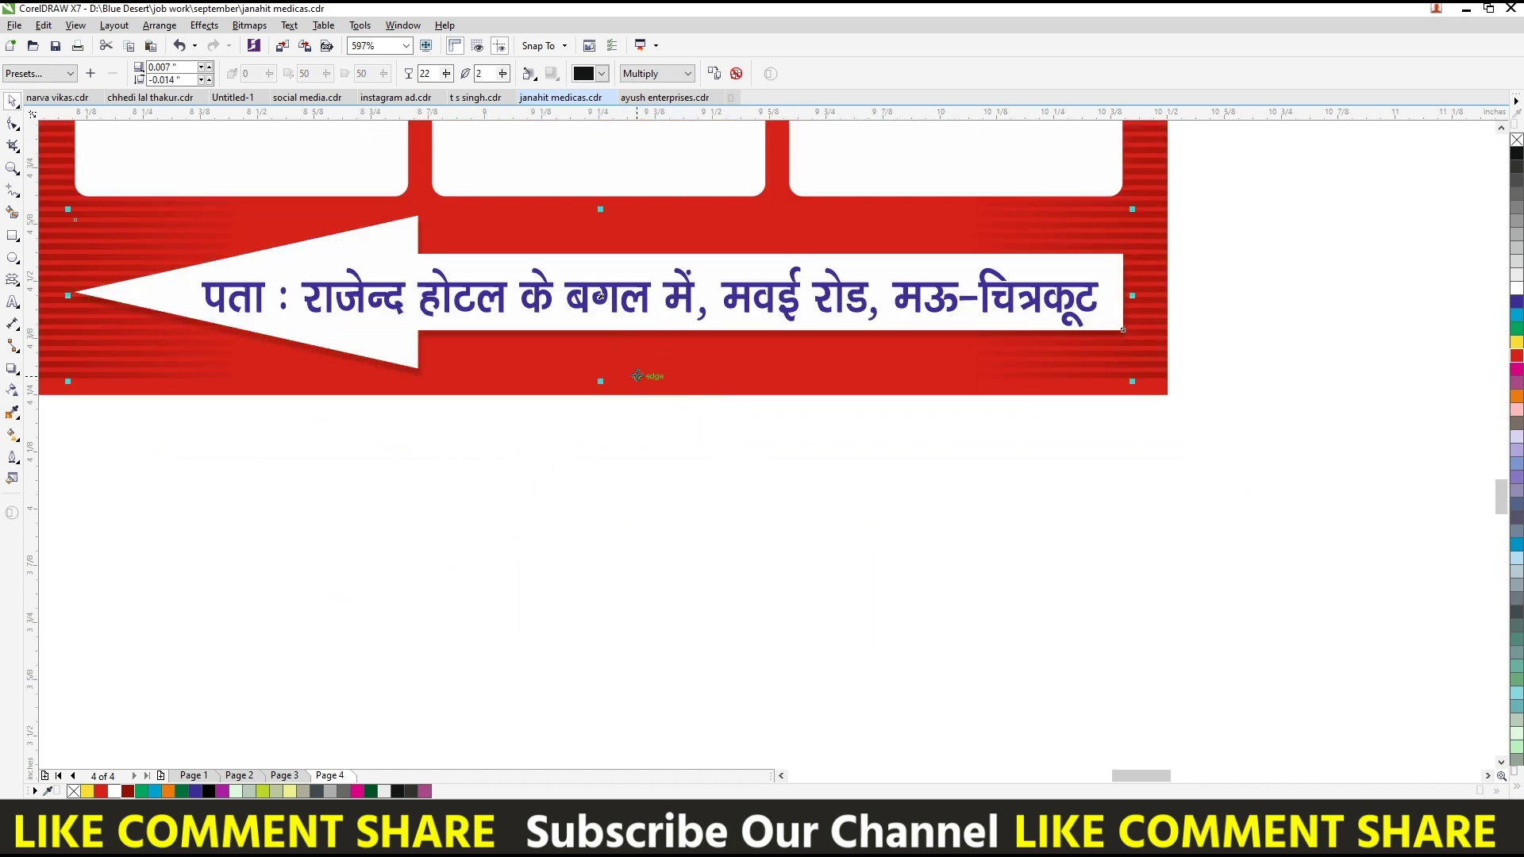
{"action": "key", "text": "space"}
{"action": "left_click", "coordinate": [832, 375]}
Step: Zoom out to review the whole design and select the header and poster together
{"action": "key", "text": "shift+F4"}
{"action": "left_click", "coordinate": [471, 534]}
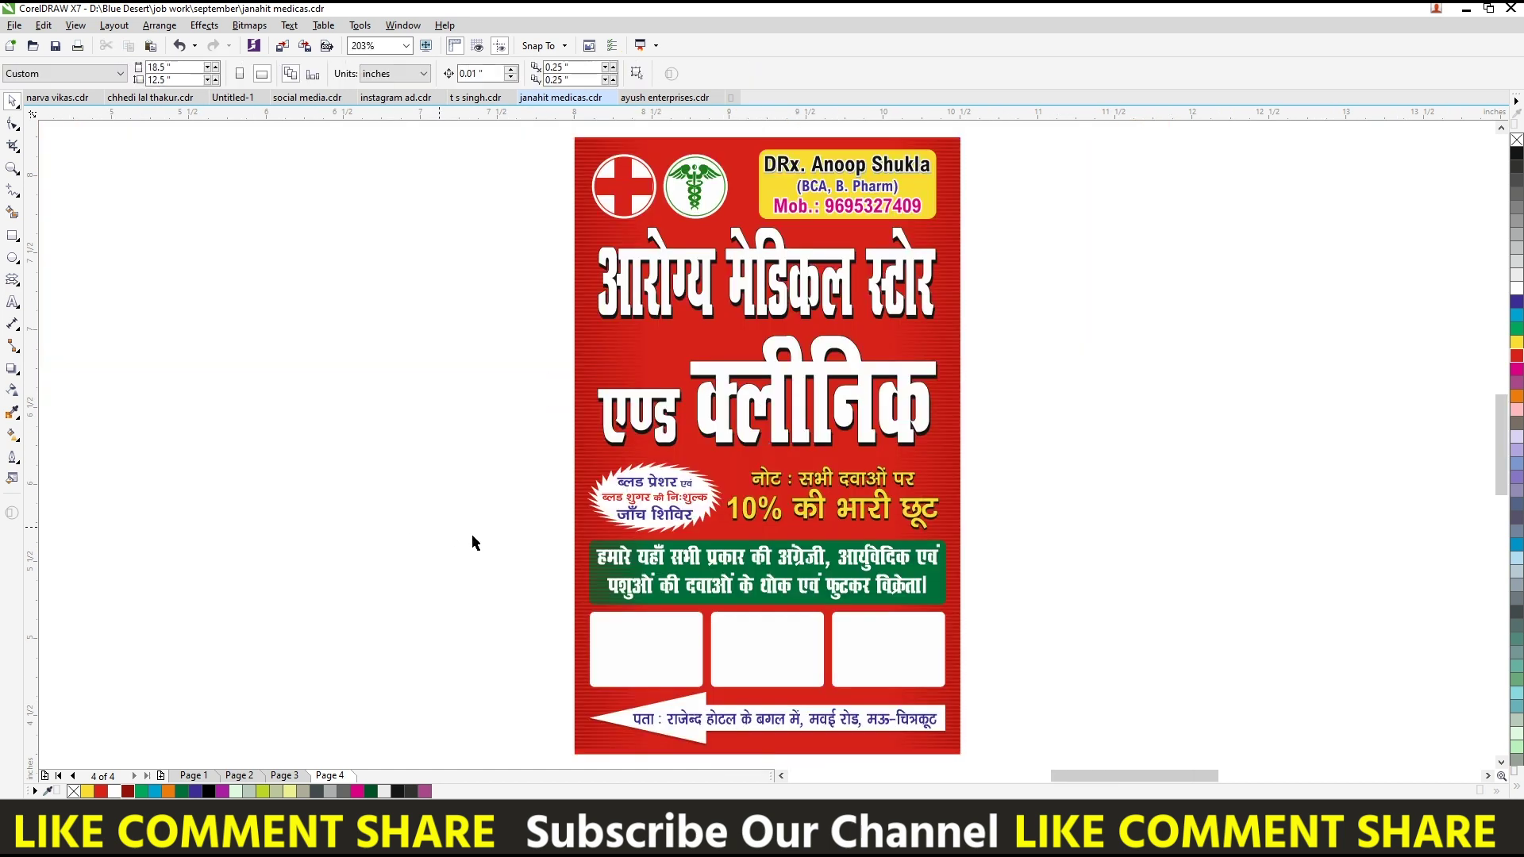
{"action": "key", "text": "ctrl+a"}
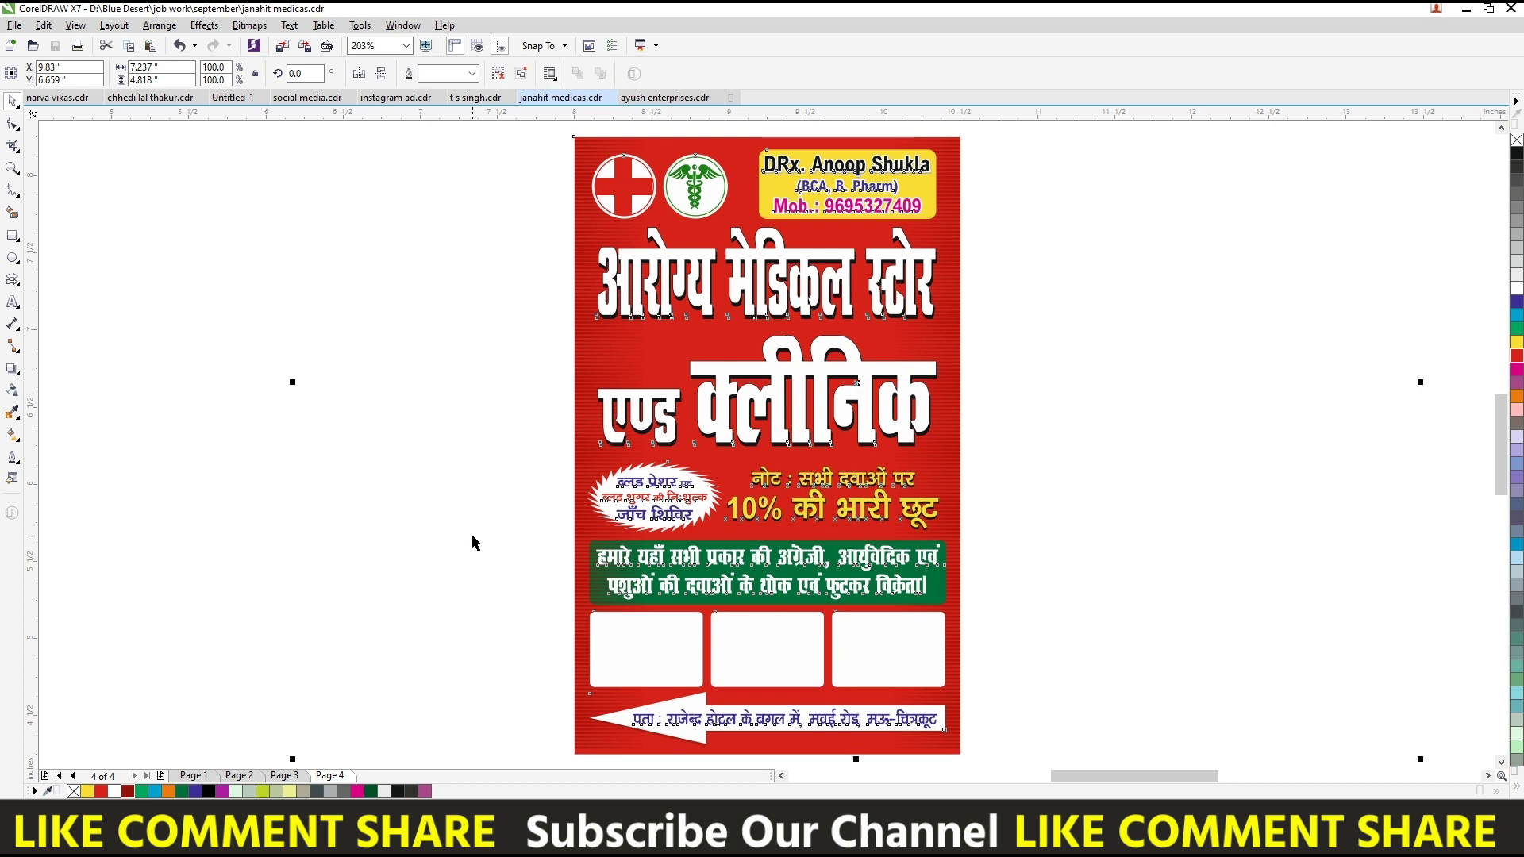
{"action": "key", "text": "shift+F4"}
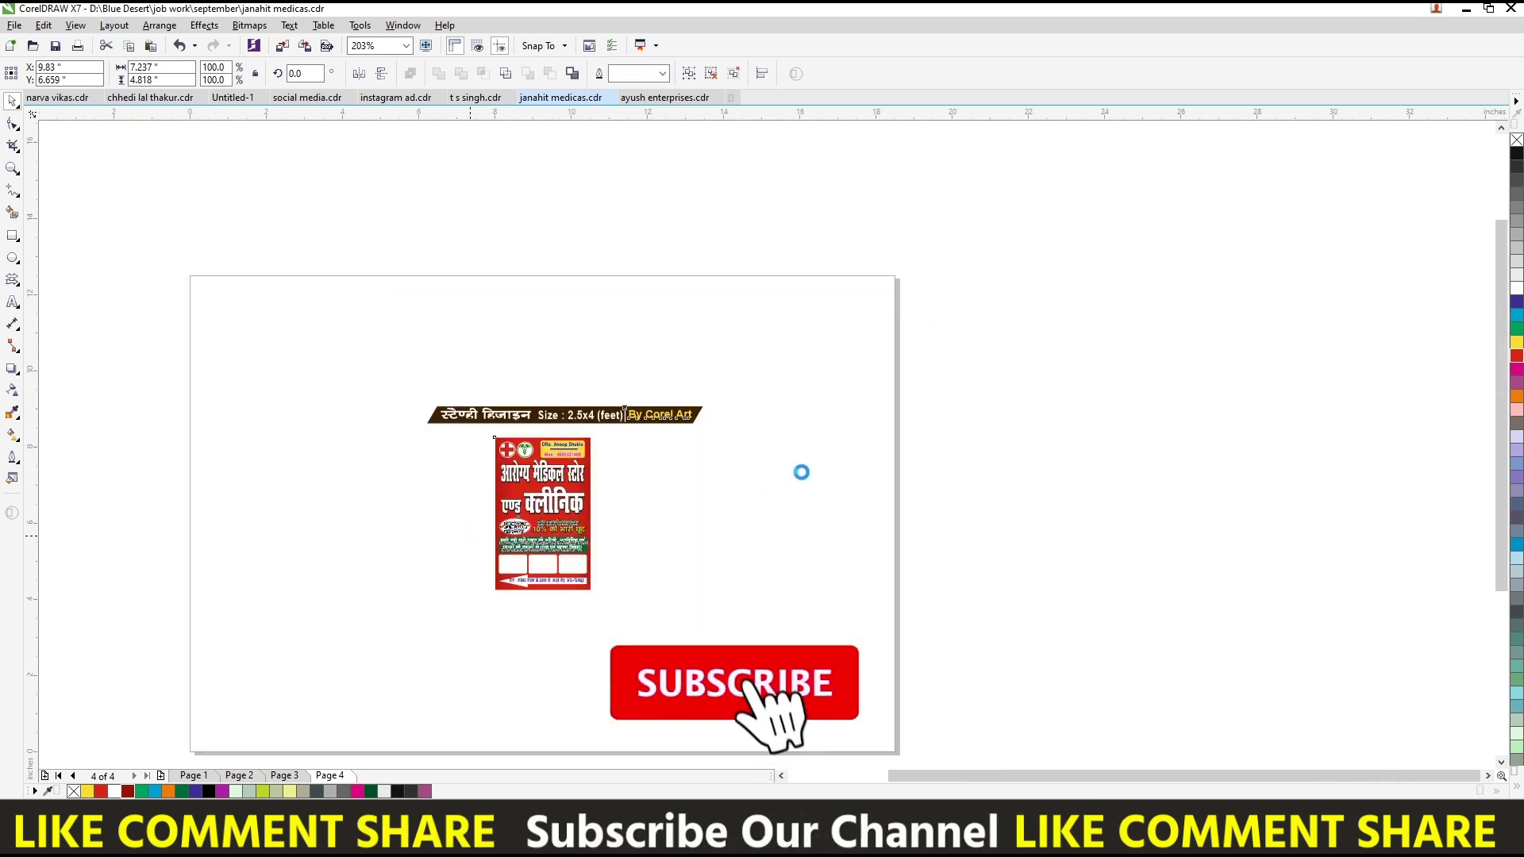
{"action": "left_click", "coordinate": [650, 465]}
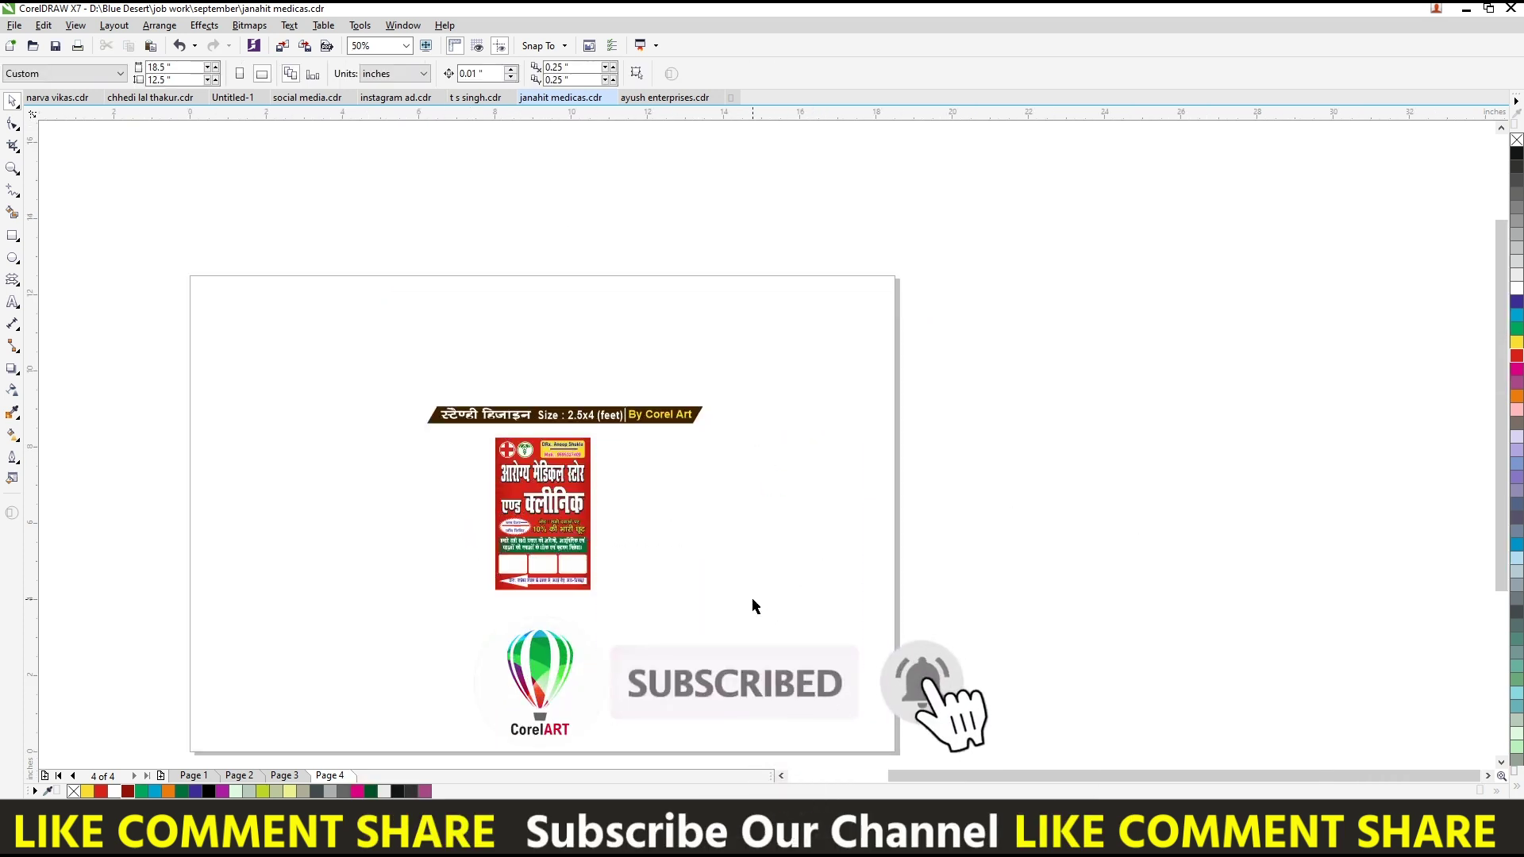
{"action": "left_click_drag", "start_coordinate": [717, 648], "coordinate": [421, 428]}
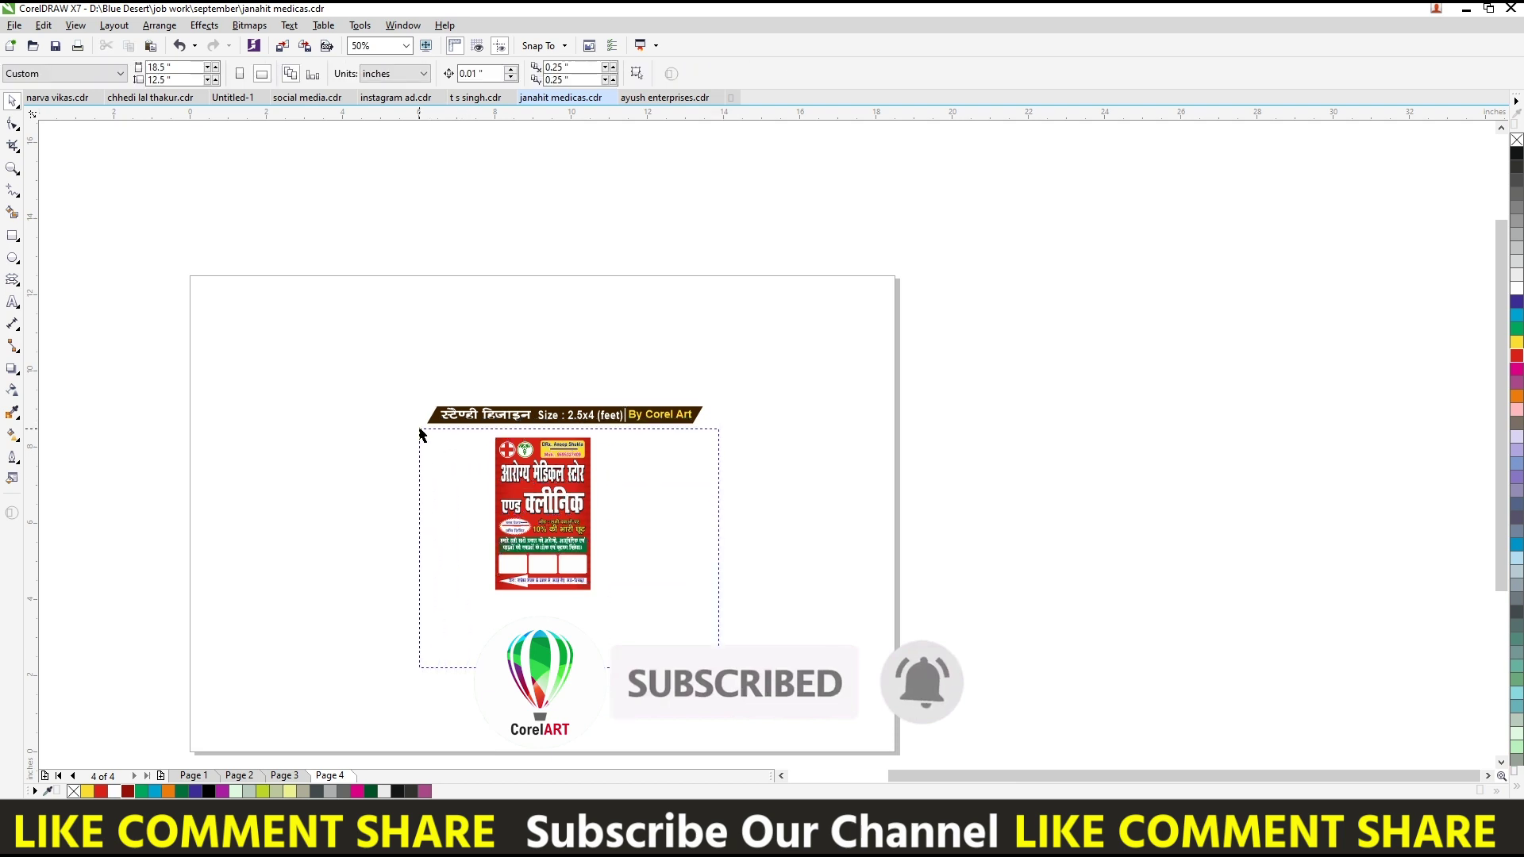
{"action": "left_click", "coordinate": [622, 413]}
Step: PowerClip the cow photo into the right box and the medicines photo into the left box
{"action": "key", "text": "shift+F2"}
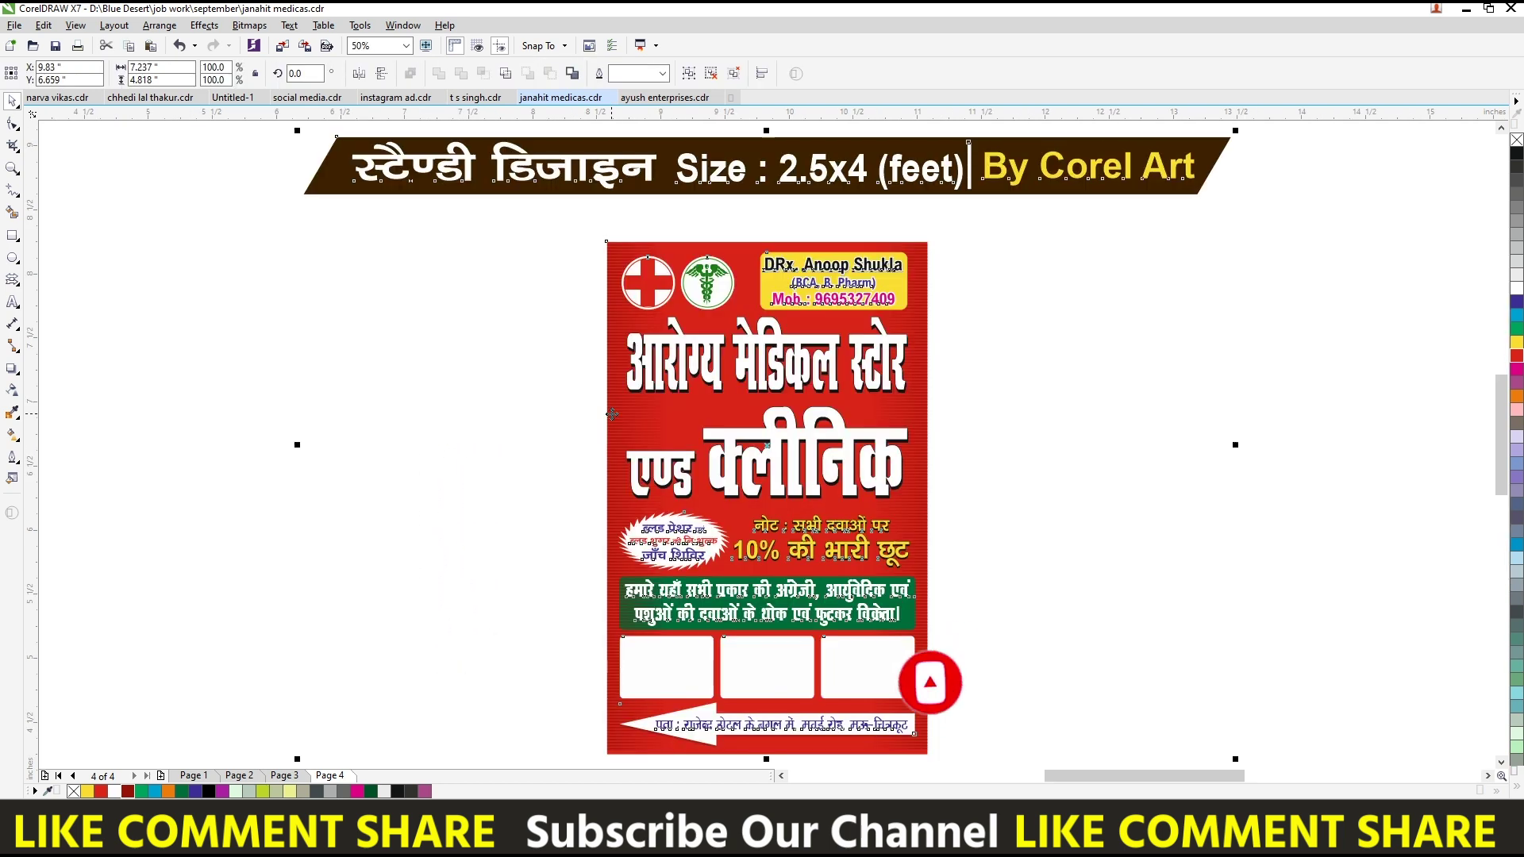
{"action": "left_click", "coordinate": [674, 463]}
{"action": "key", "text": "F4"}
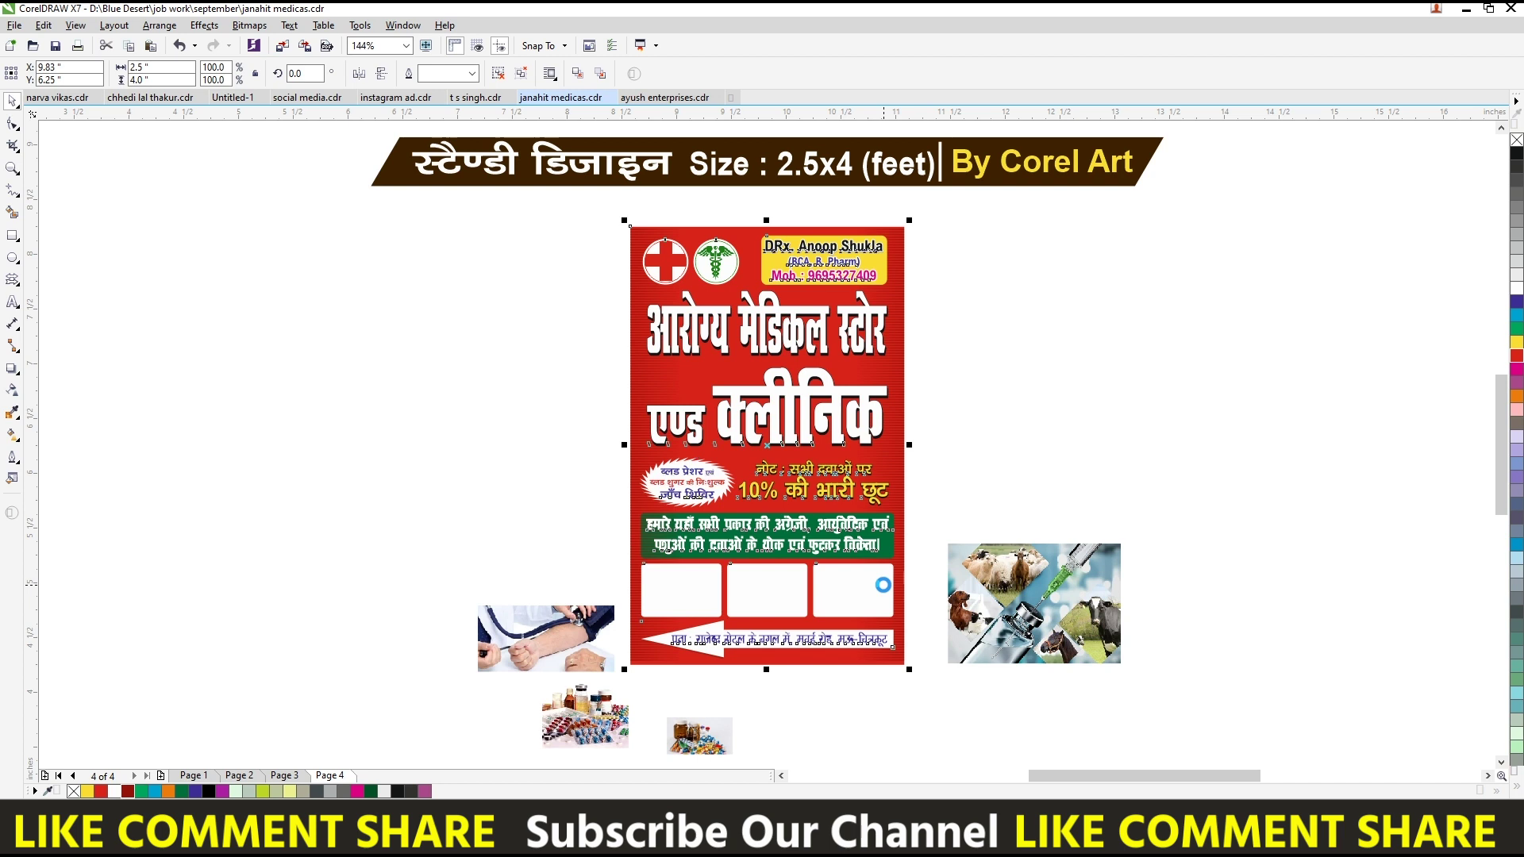
{"action": "left_click", "coordinate": [1078, 405]}
{"action": "left_click", "coordinate": [1046, 605]}
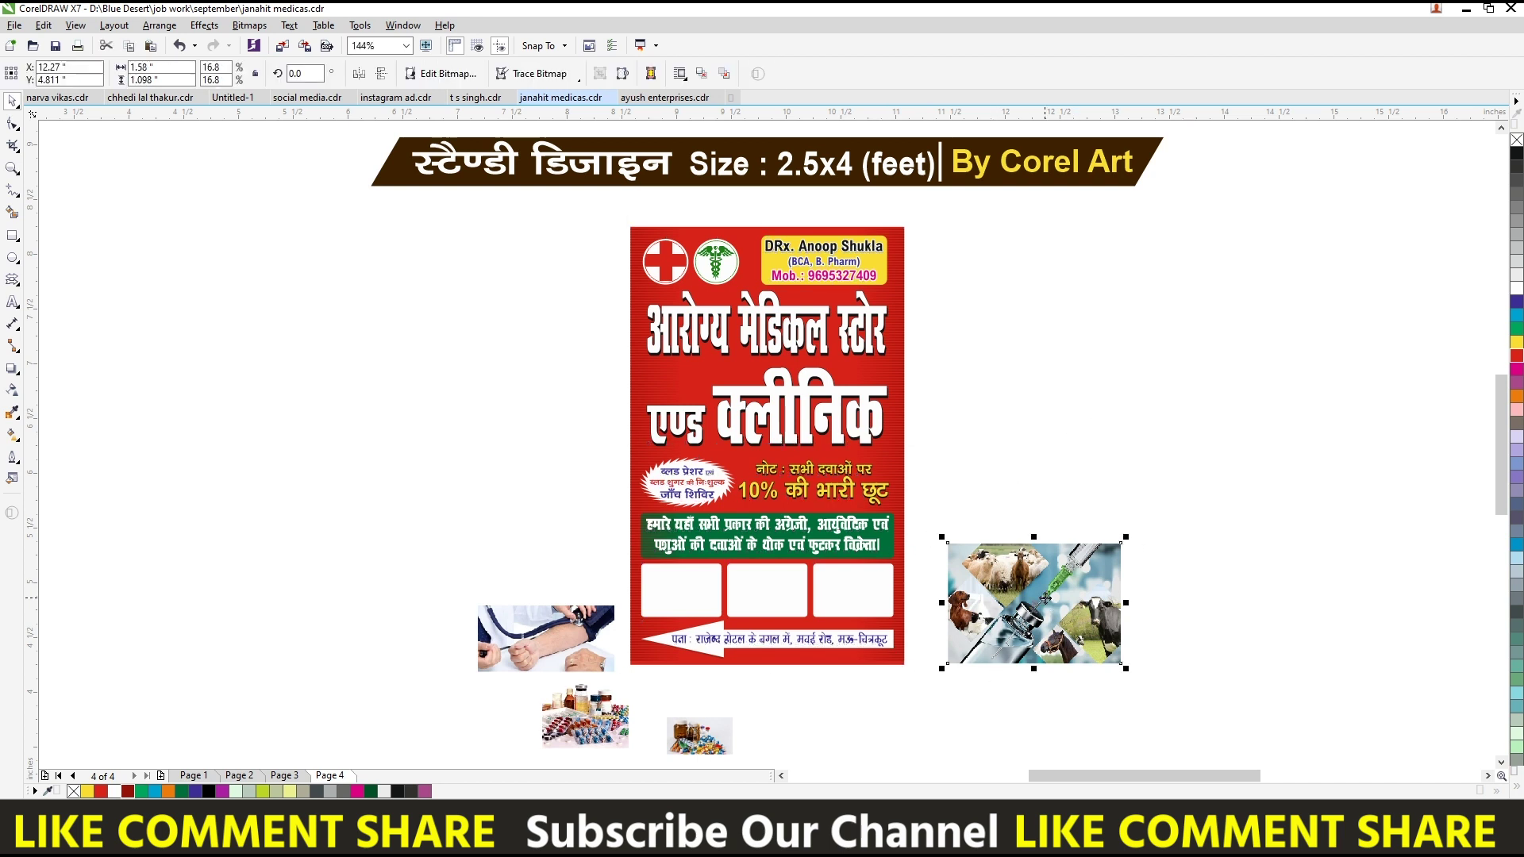
{"action": "left_click", "coordinate": [853, 595]}
{"action": "left_click", "coordinate": [580, 718]}
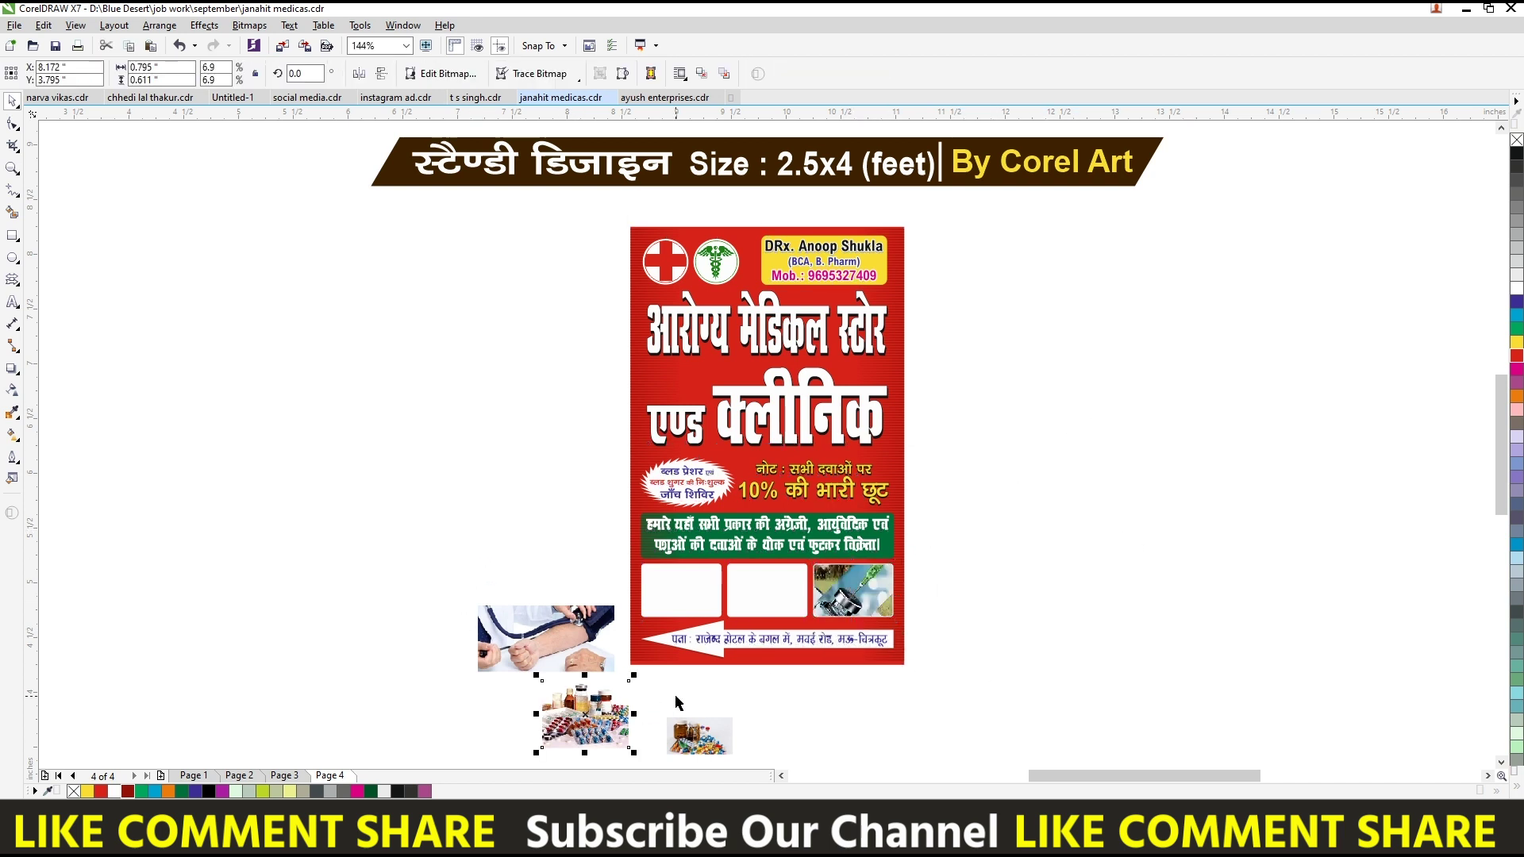
{"action": "left_click", "coordinate": [750, 604]}
{"action": "left_click_drag", "start_coordinate": [766, 609], "coordinate": [681, 595]}
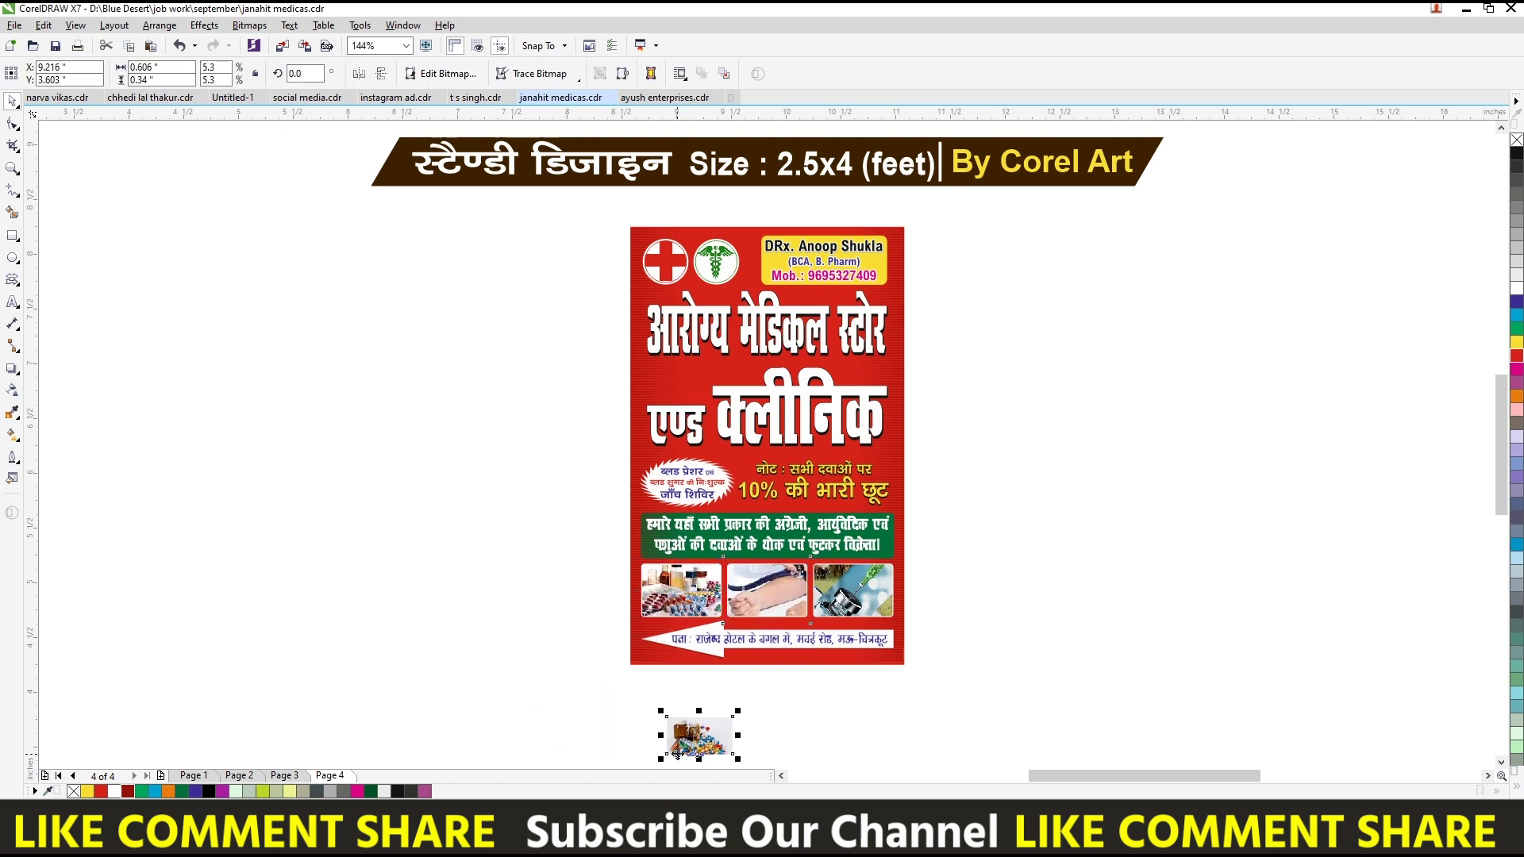
Step: Resize the pills, blood-pressure and animal photos to fit their boxes
{"action": "left_click", "coordinate": [683, 585]}
{"action": "key", "text": "shift+F2"}
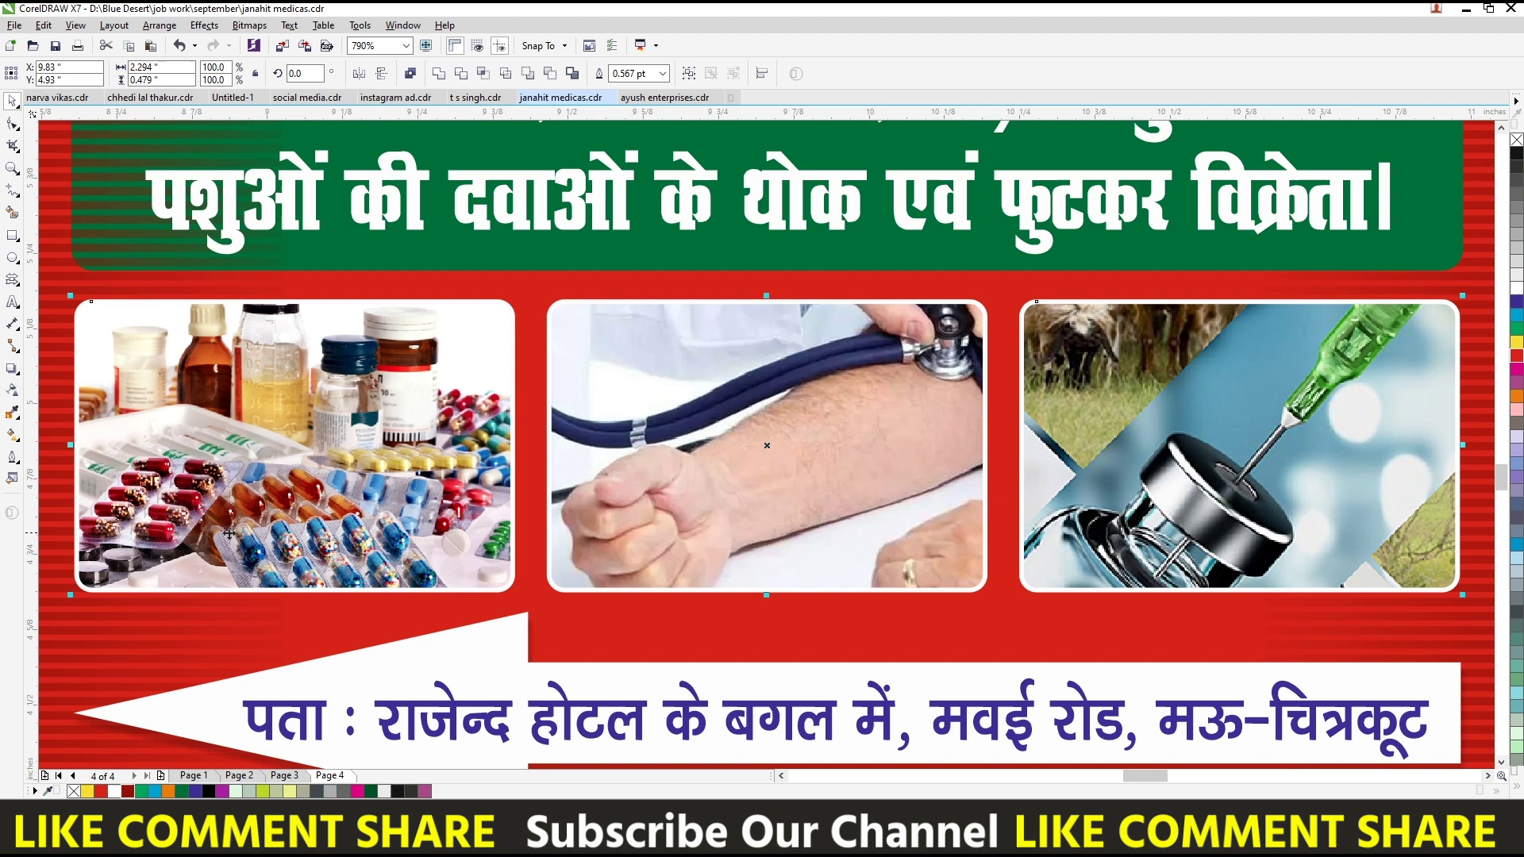
{"action": "left_click", "coordinate": [459, 544], "text": "ctrl"}
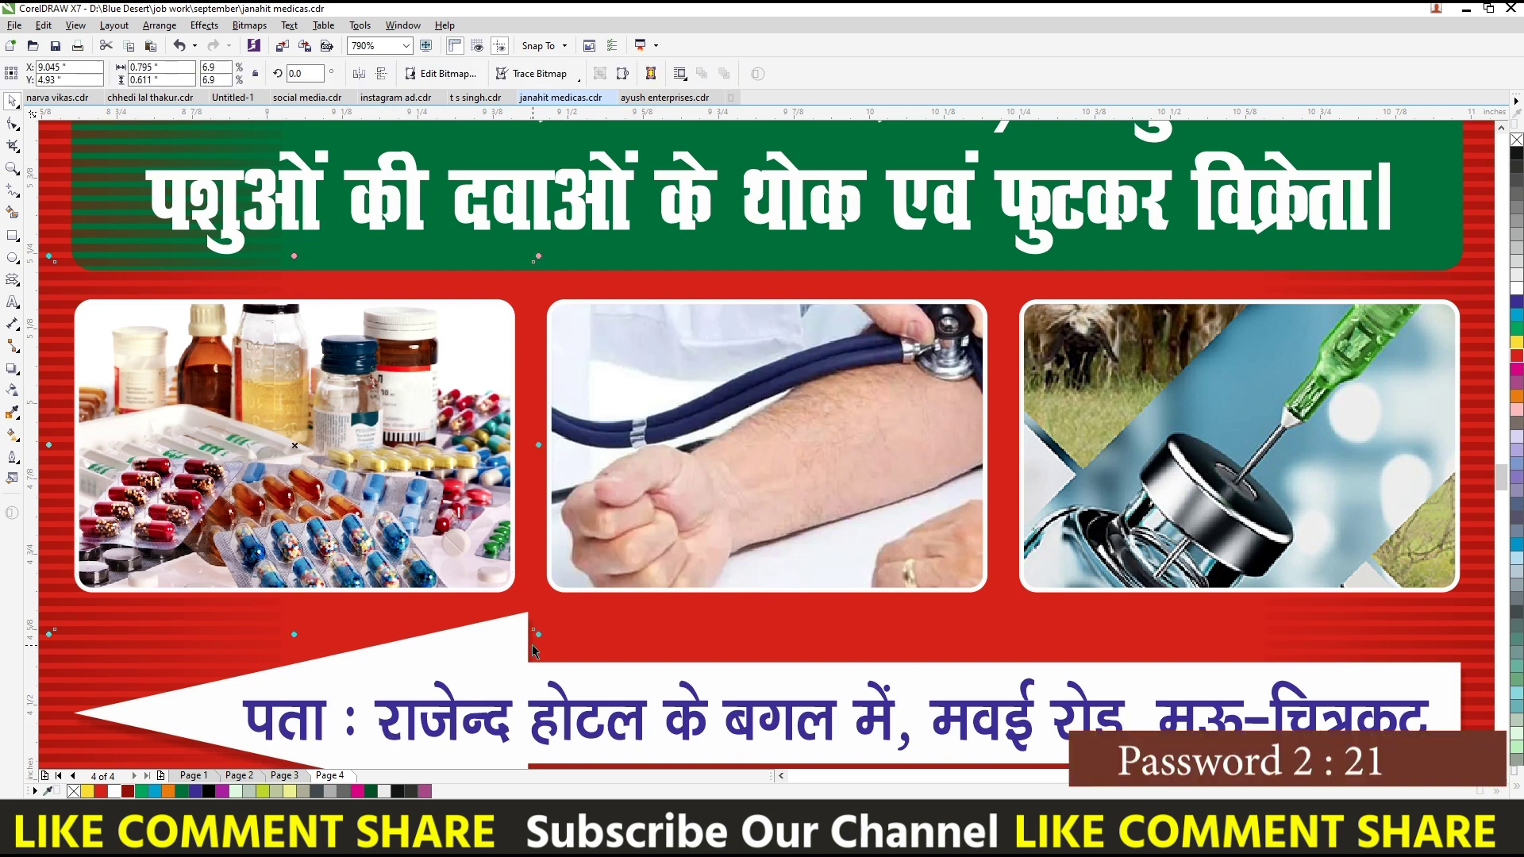
{"action": "left_click_drag", "start_coordinate": [537, 634], "coordinate": [515, 628]}
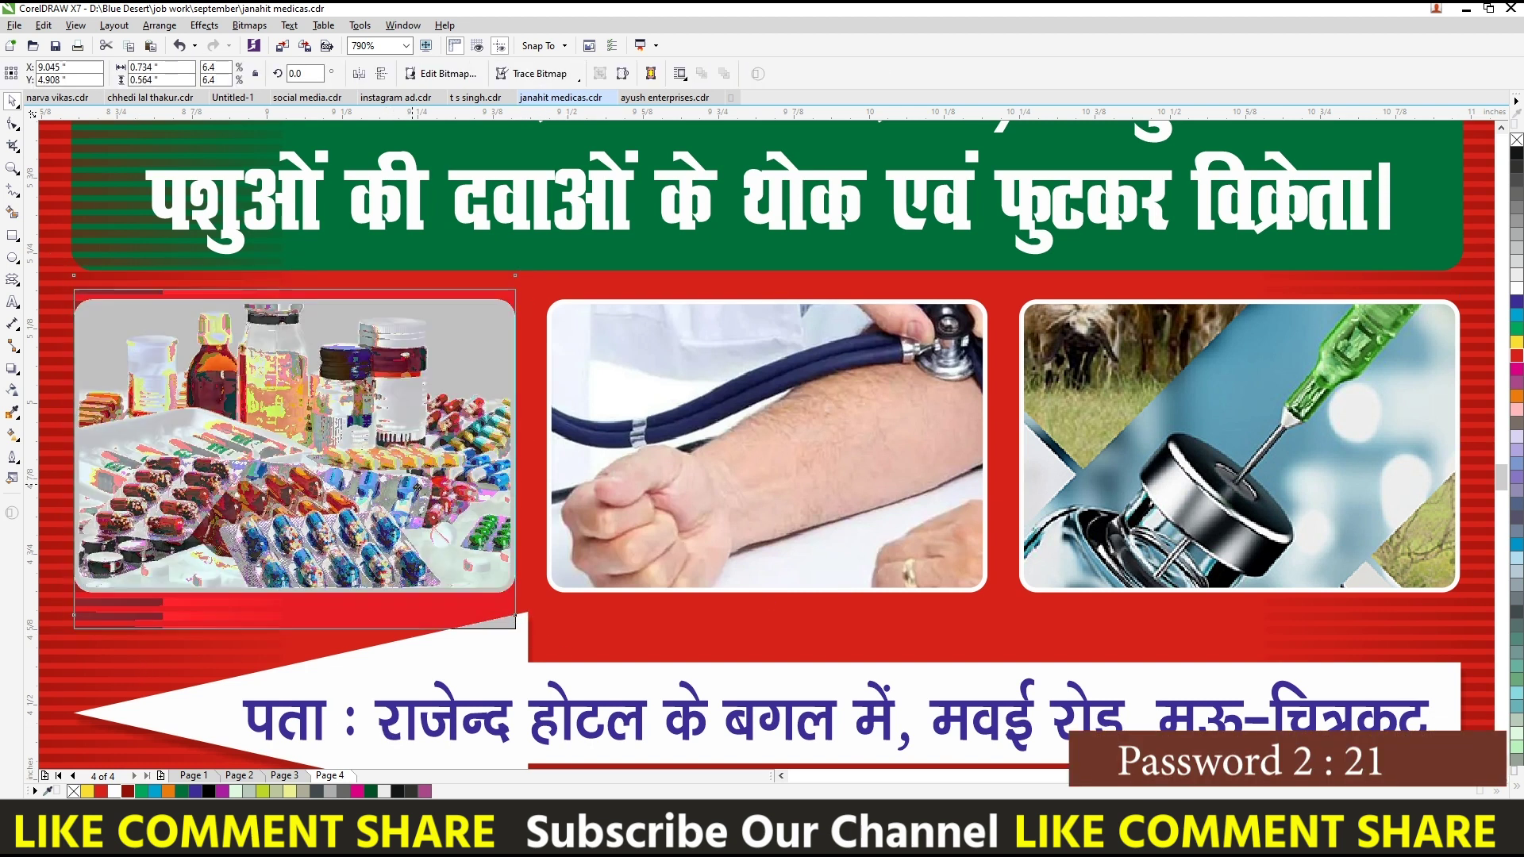
{"action": "left_click", "coordinate": [683, 481], "text": "ctrl"}
{"action": "left_click_drag", "start_coordinate": [389, 643], "coordinate": [453, 643]}
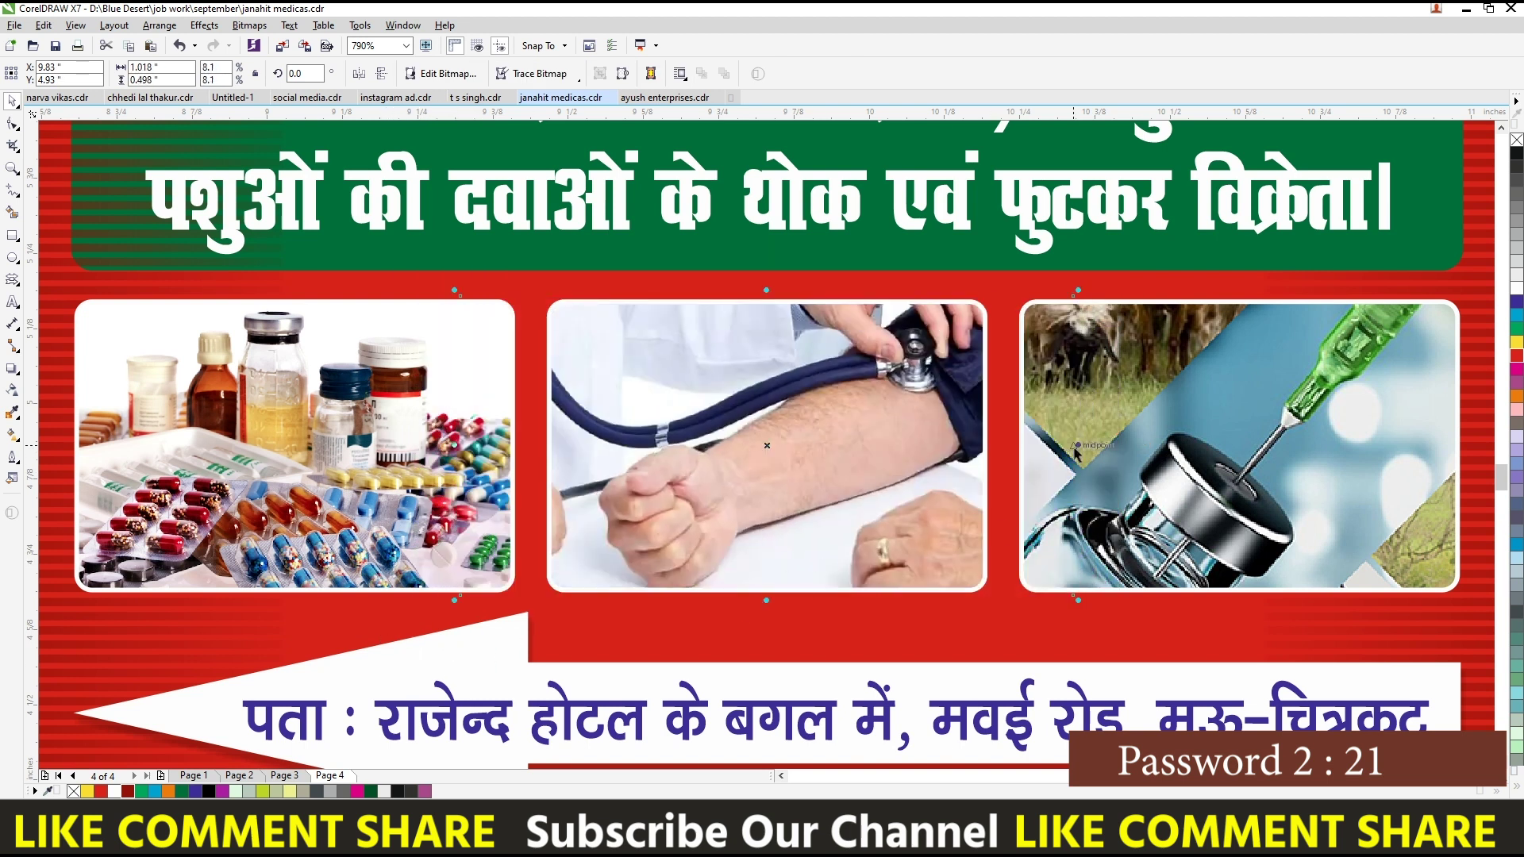
{"action": "left_click_drag", "start_coordinate": [1076, 452], "coordinate": [1211, 460]}
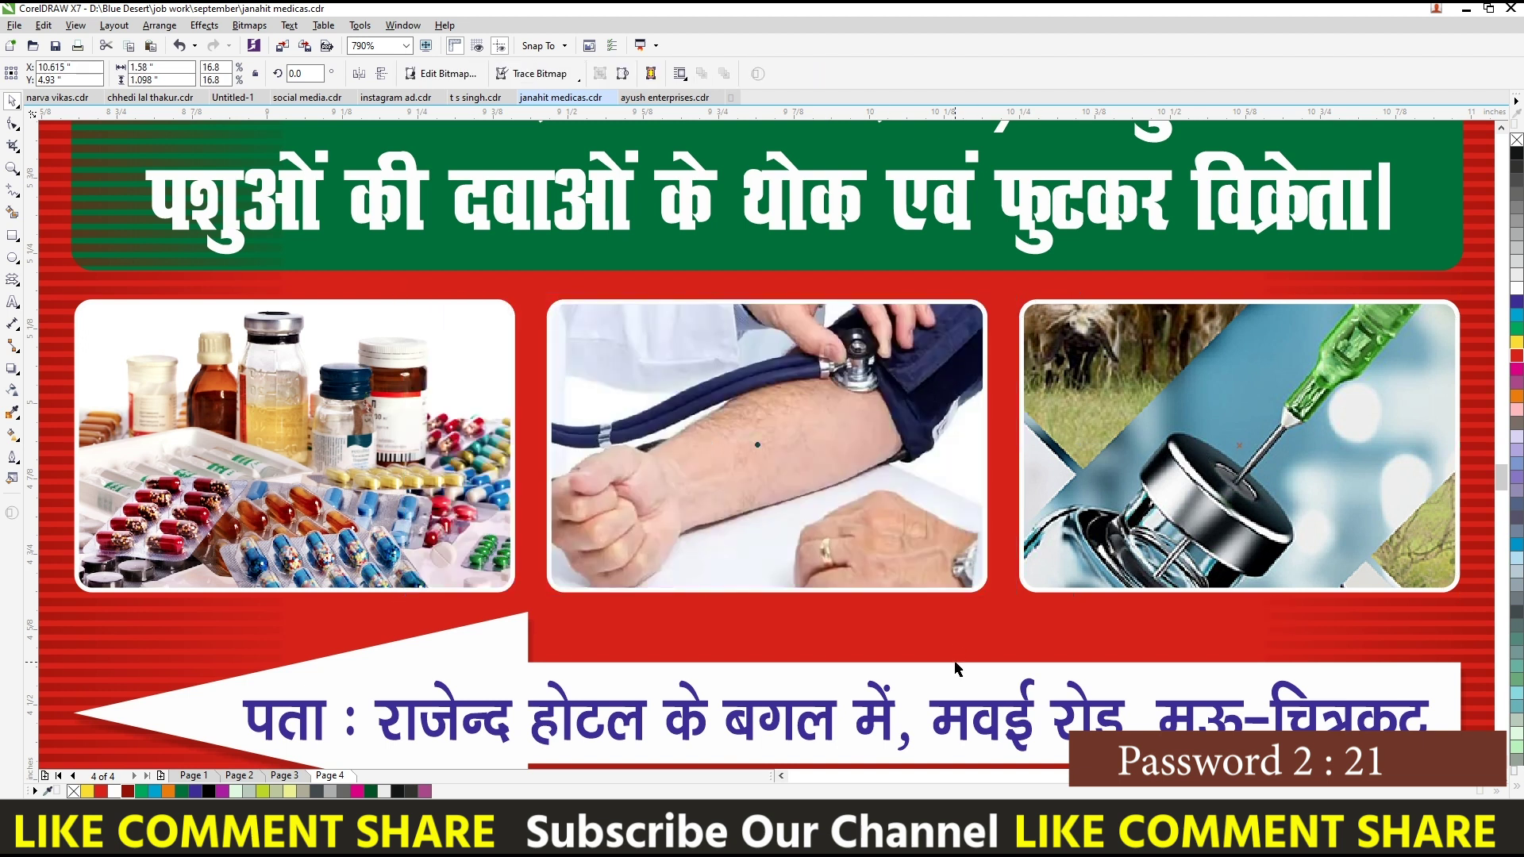
{"action": "scroll", "coordinate": [1028, 477], "scroll_direction": "down", "scroll_amount": 1}
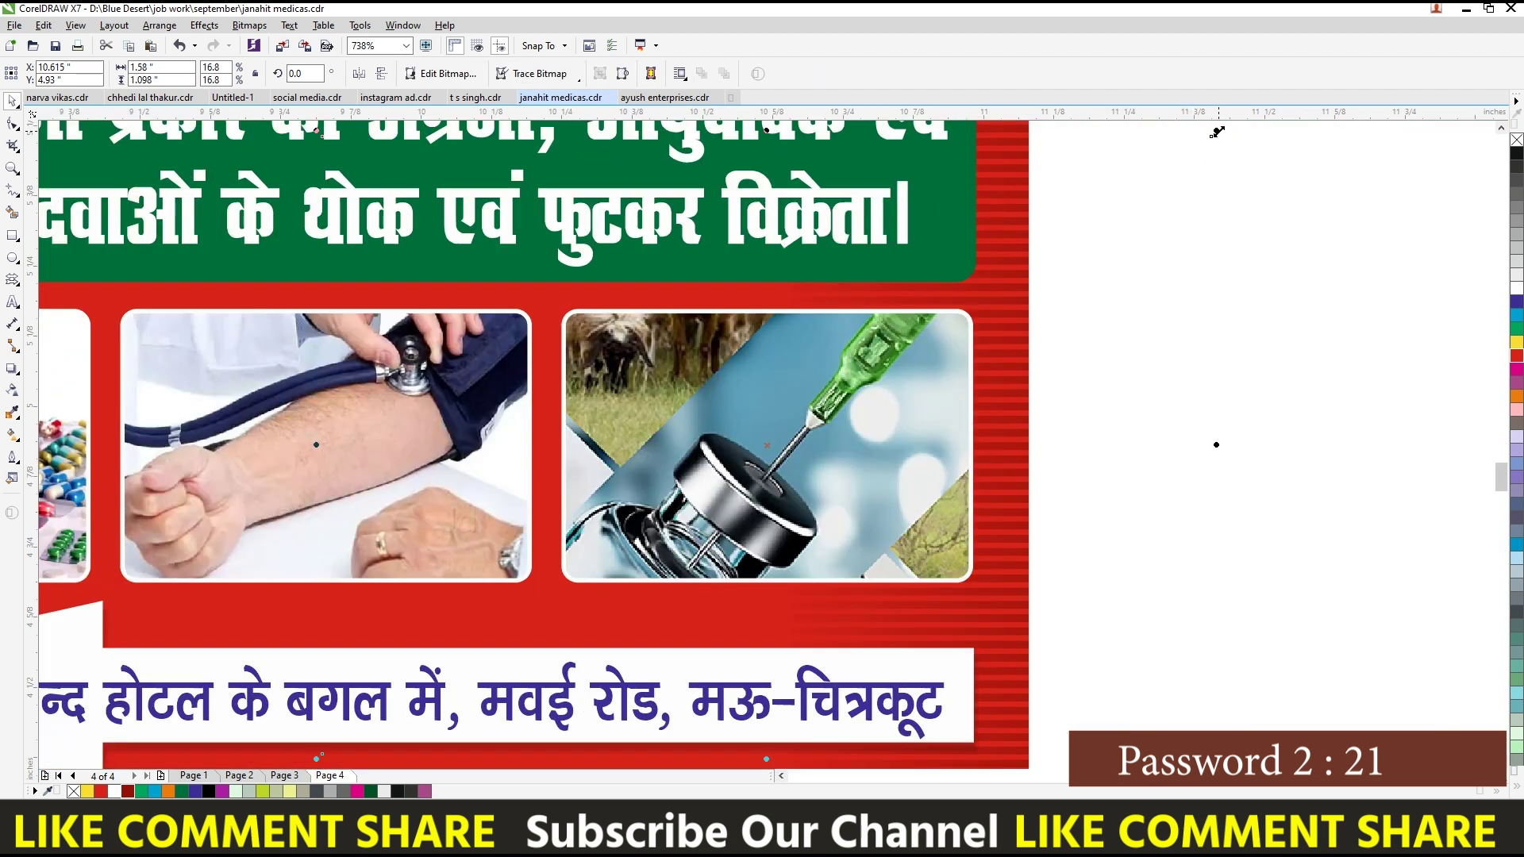
{"action": "left_click_drag", "start_coordinate": [1216, 131], "coordinate": [1218, 294]}
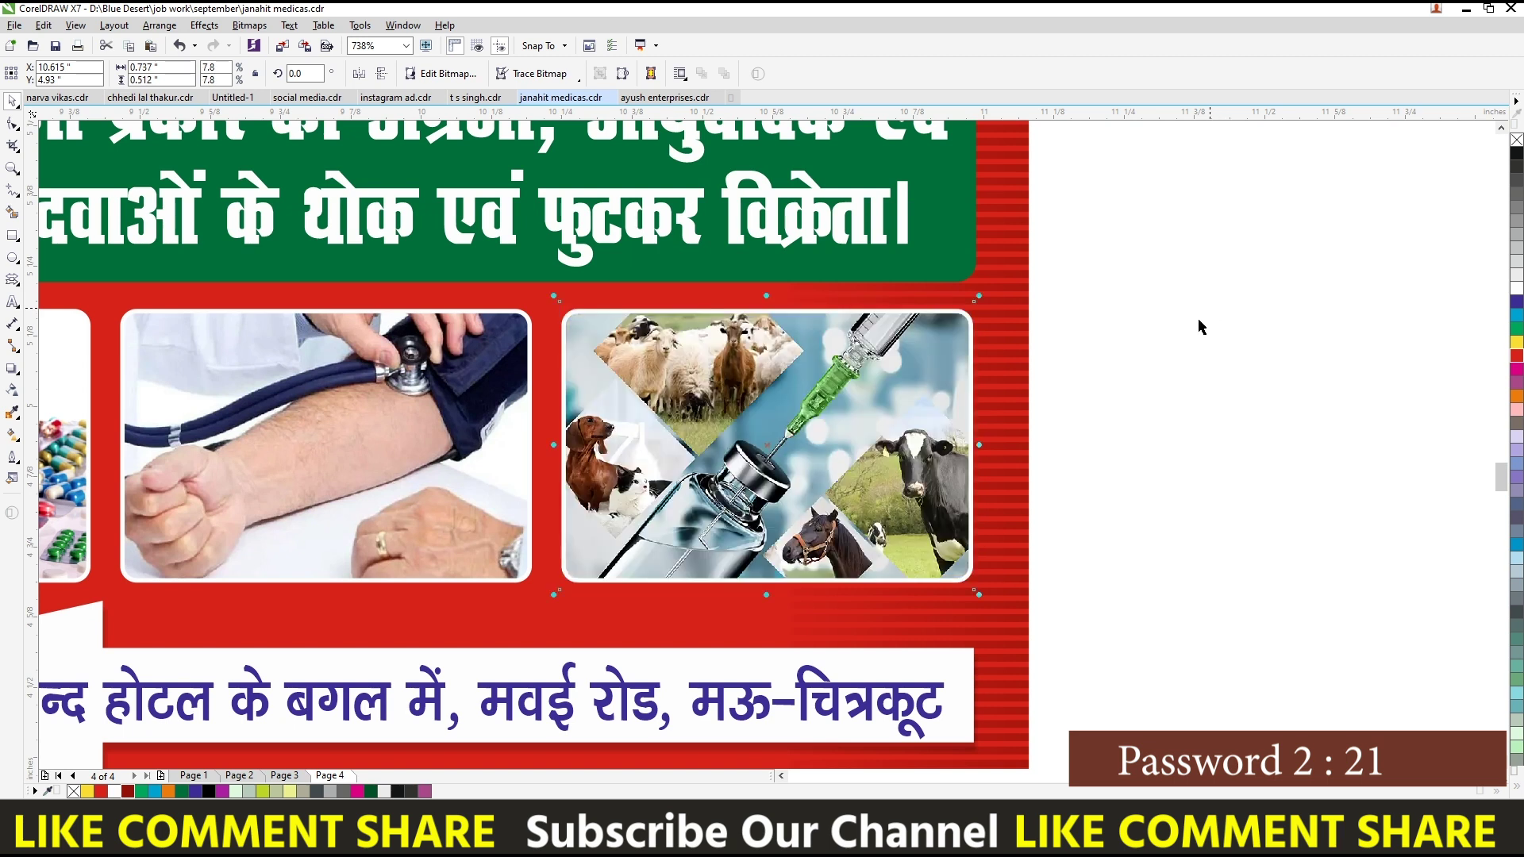
{"action": "left_click", "coordinate": [1192, 469]}
{"action": "key", "text": "F4"}
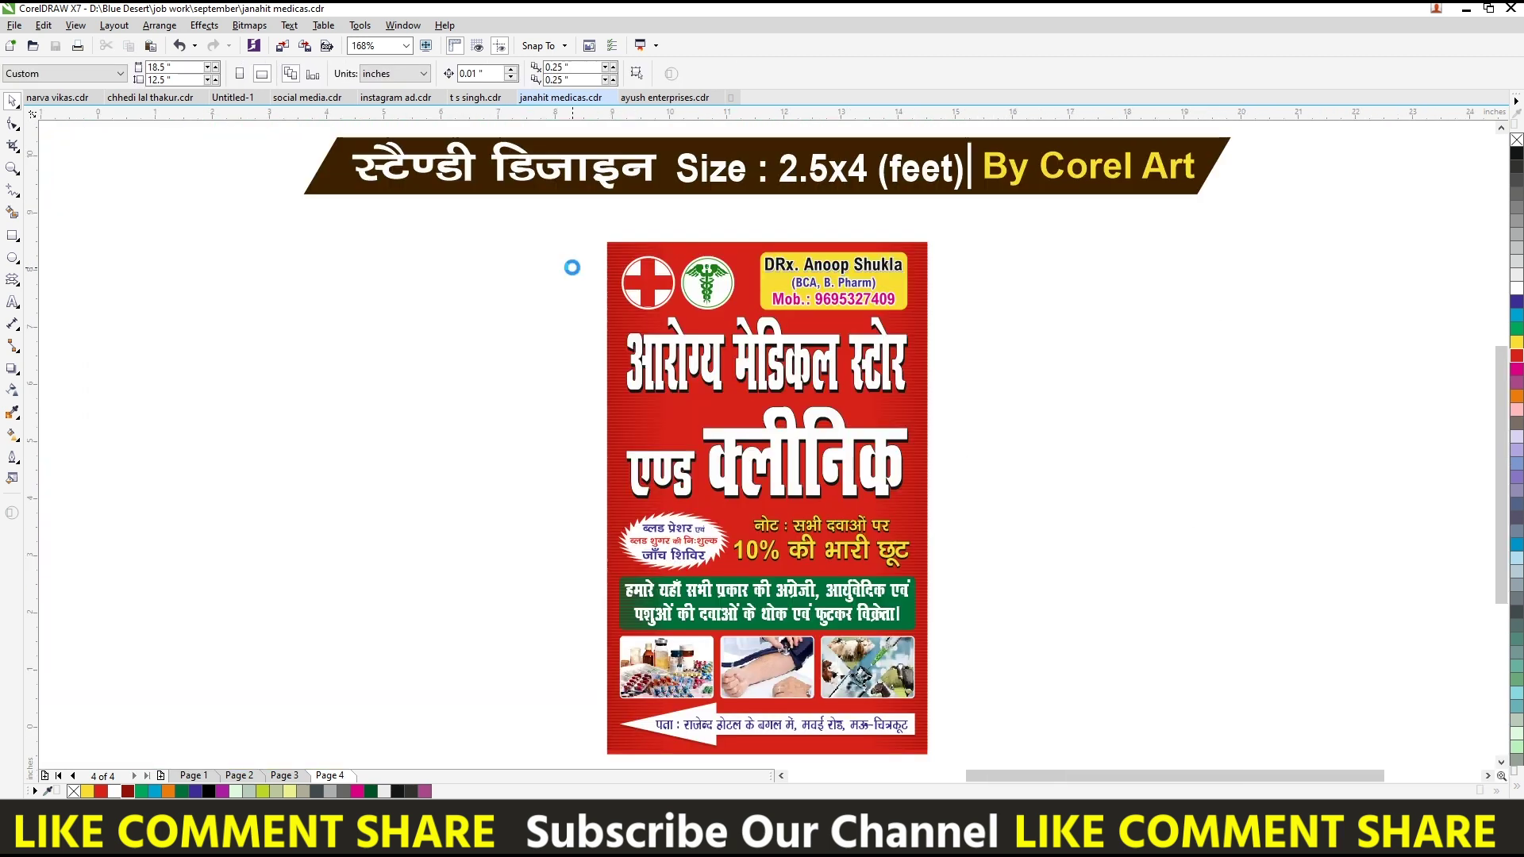
Step: Zoom to the selected standee poster and show it in F9 full-screen preview
{"action": "scroll", "coordinate": [575, 263], "scroll_direction": "down", "scroll_amount": 2}
{"action": "left_click_drag", "start_coordinate": [576, 251], "coordinate": [762, 537]}
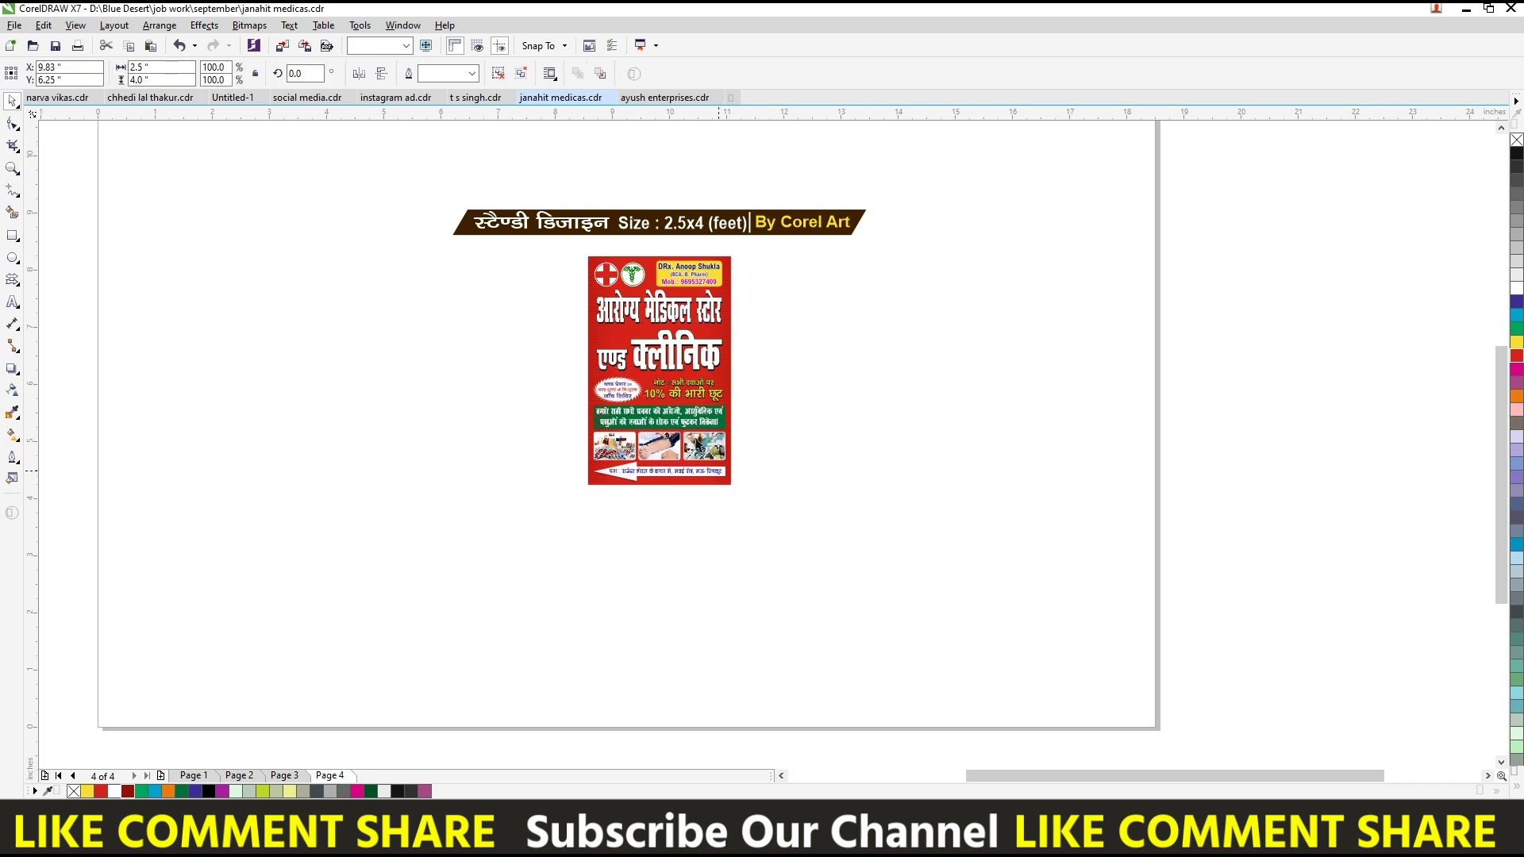
{"action": "key", "text": "shift+F2"}
{"action": "left_click", "coordinate": [416, 382]}
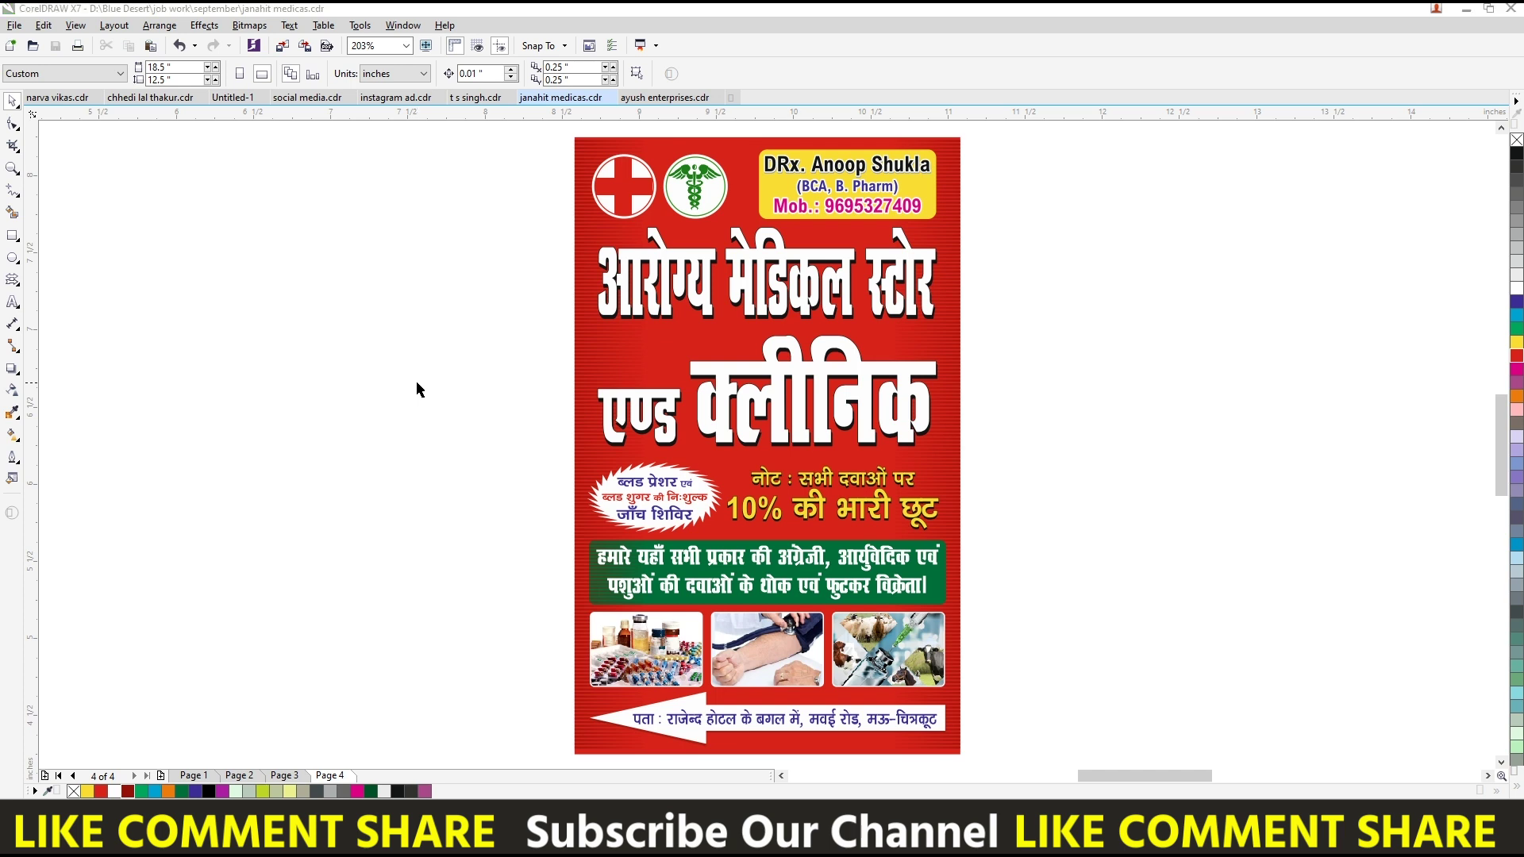
{"action": "key", "text": "F9"}
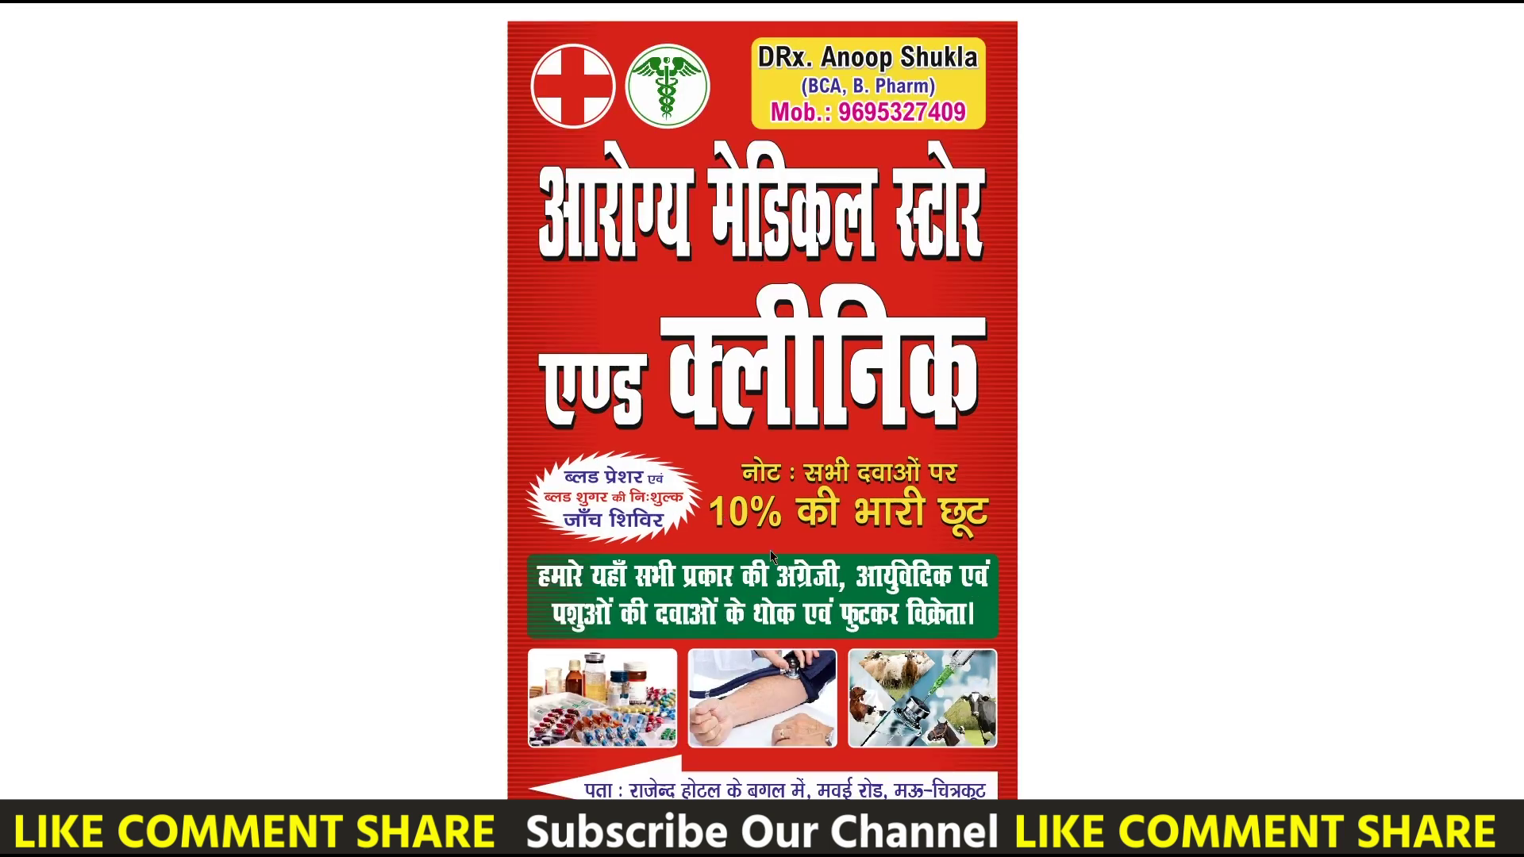